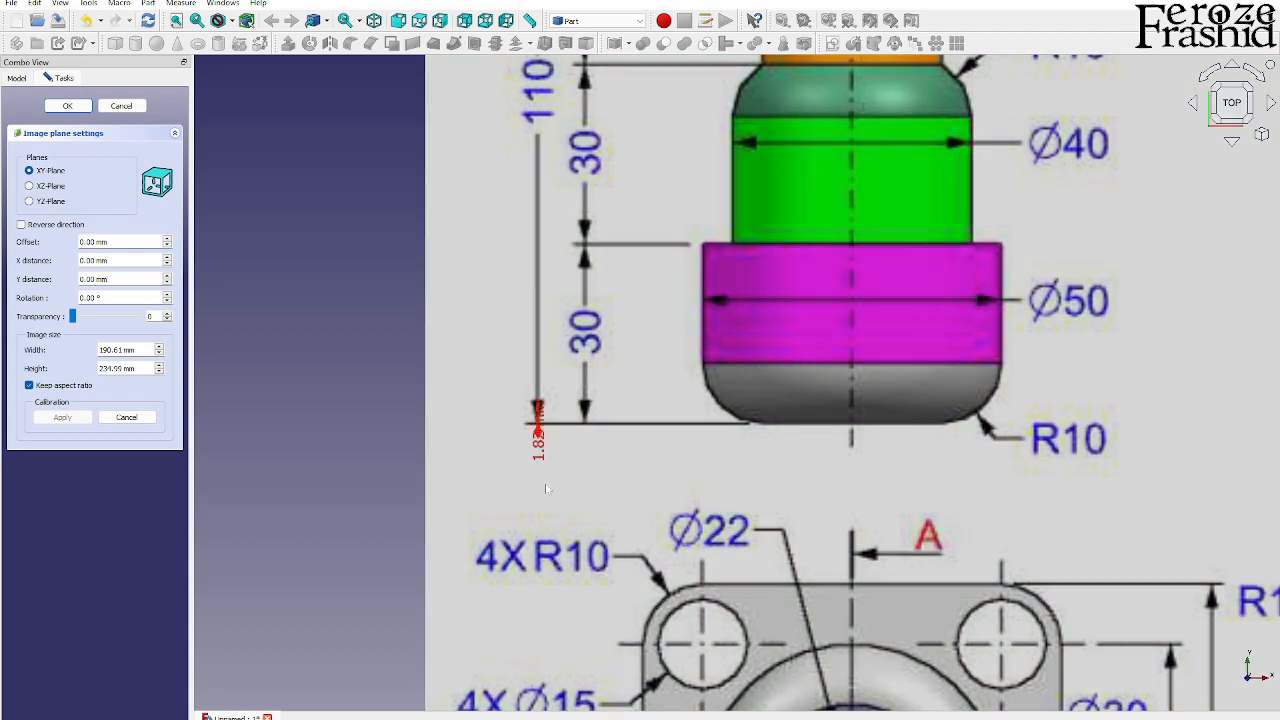
- Calibrate the reference image by setting the front view's overall height to 110 mm, and make the image semi-transparent
scroll(537, 424, "down", 3)
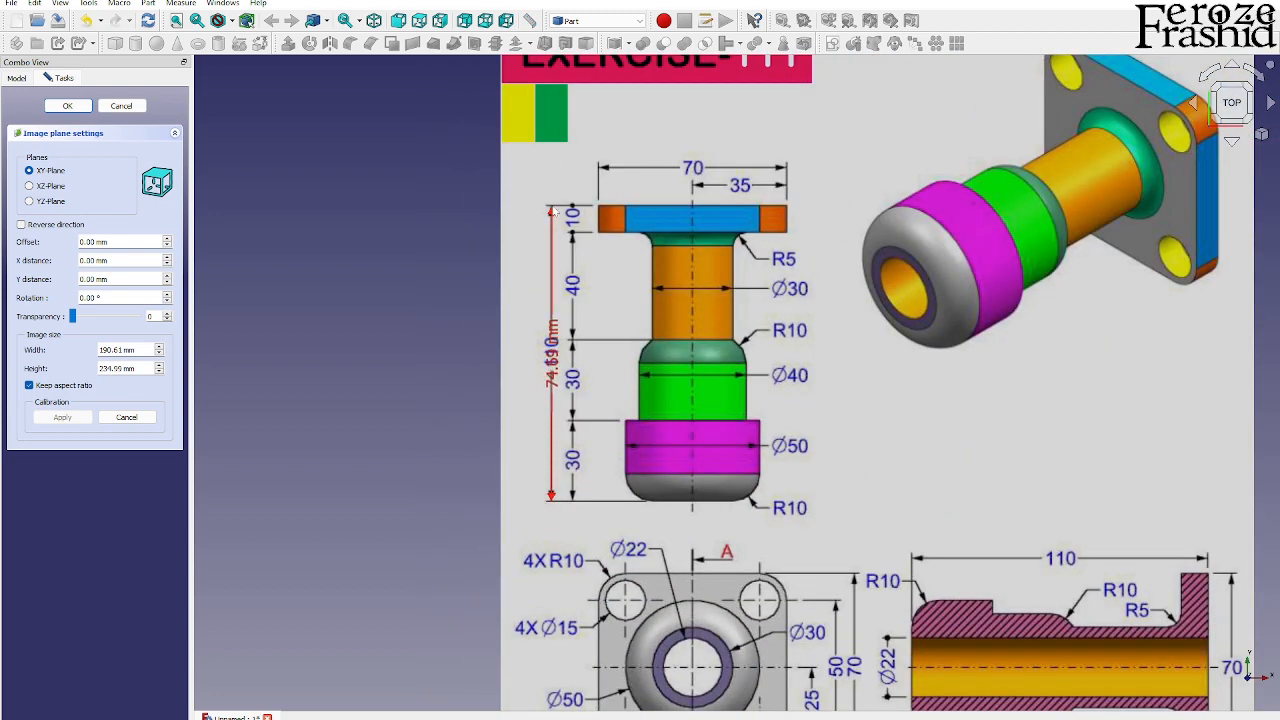
left_click(552, 210)
type("110")
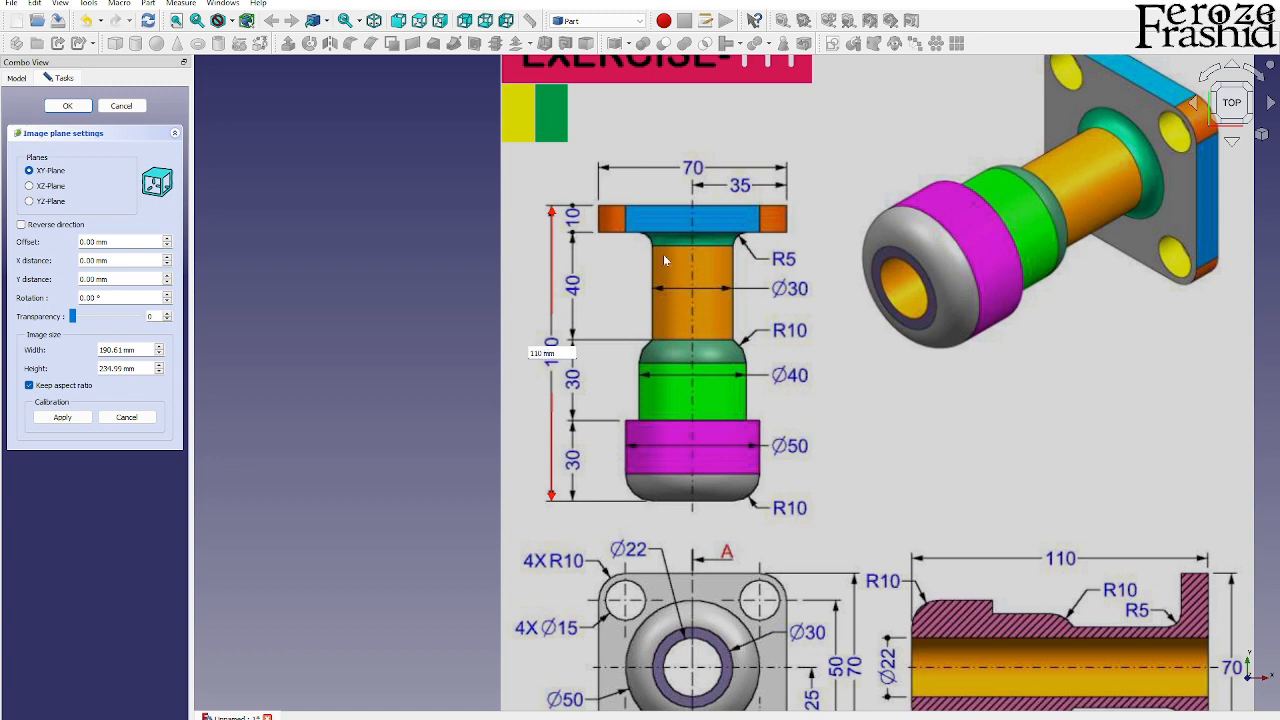
key("Return")
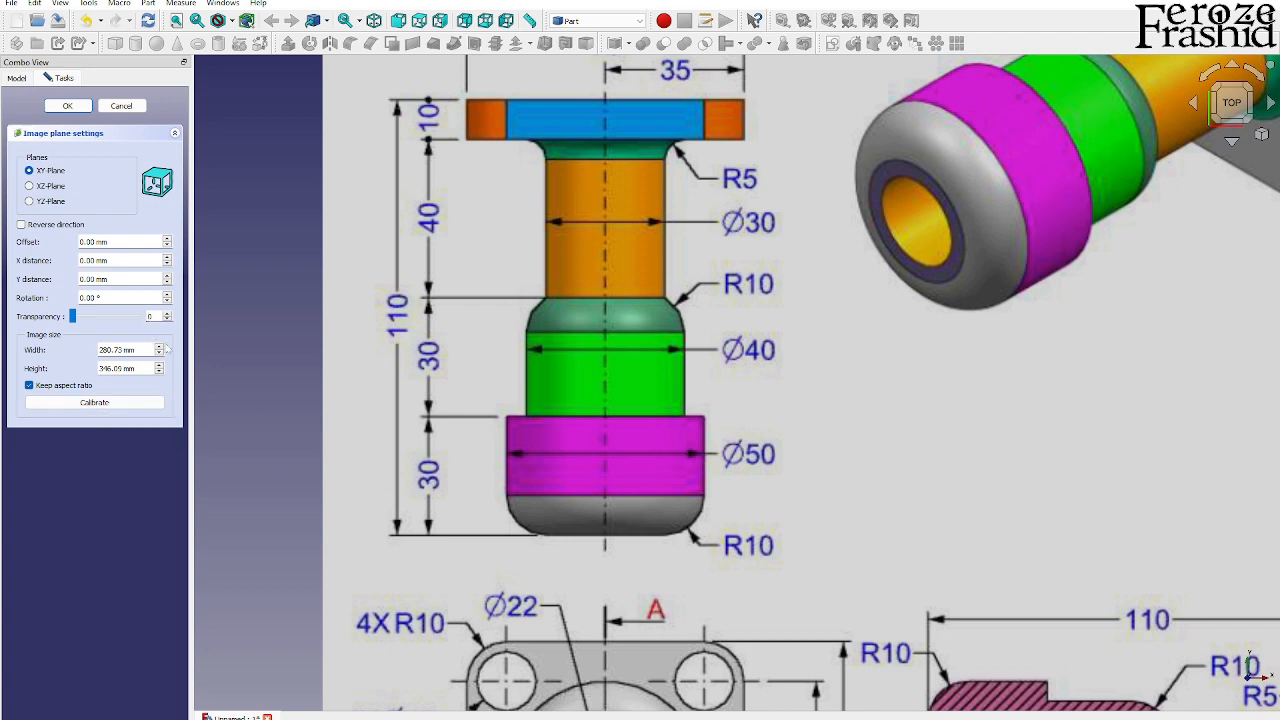
left_click_drag(72, 316, 105, 316)
left_click(67, 105)
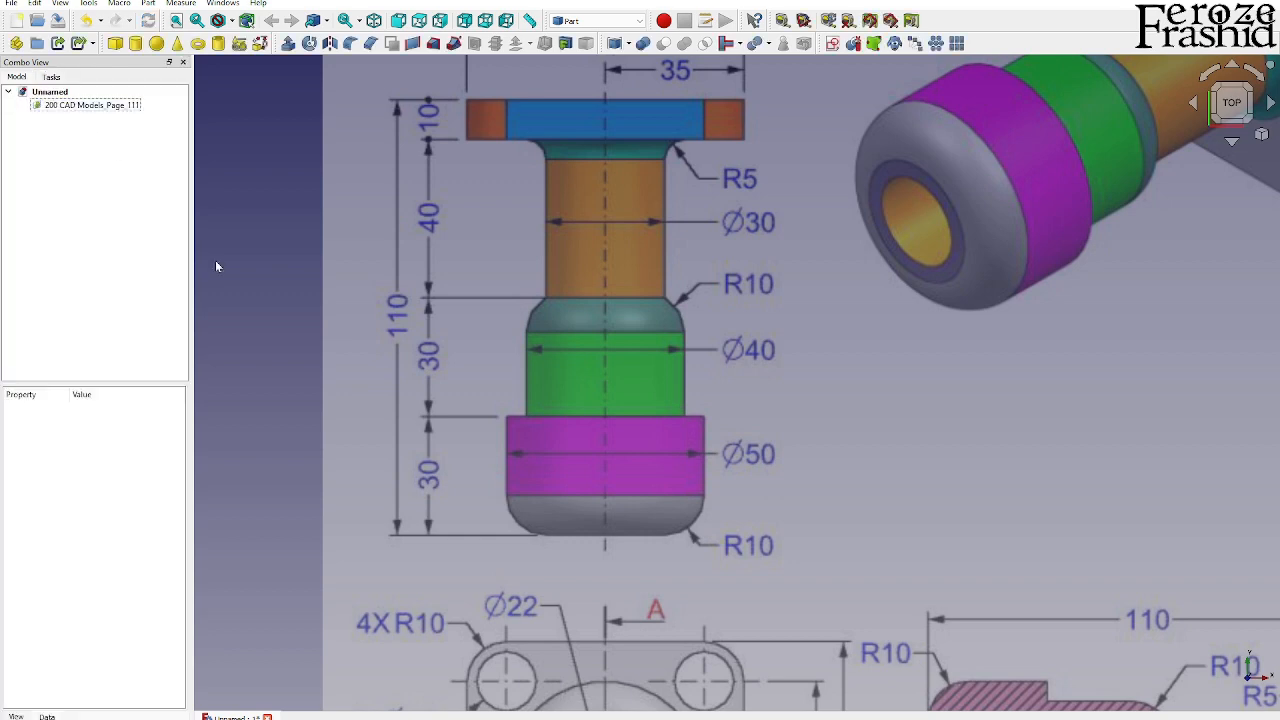
- Place the reference image on the XZ plane and view it from the front
scroll(300, 340, "down", 3)
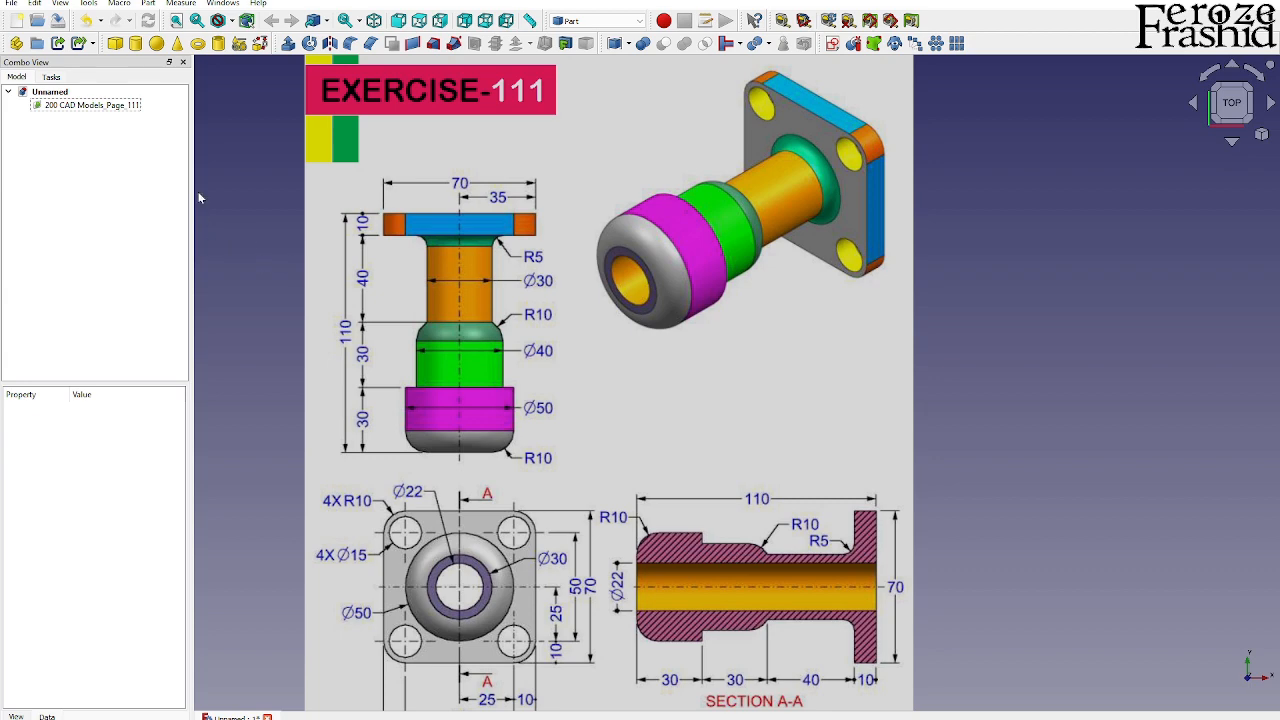
scroll(616, 271, "down", 3)
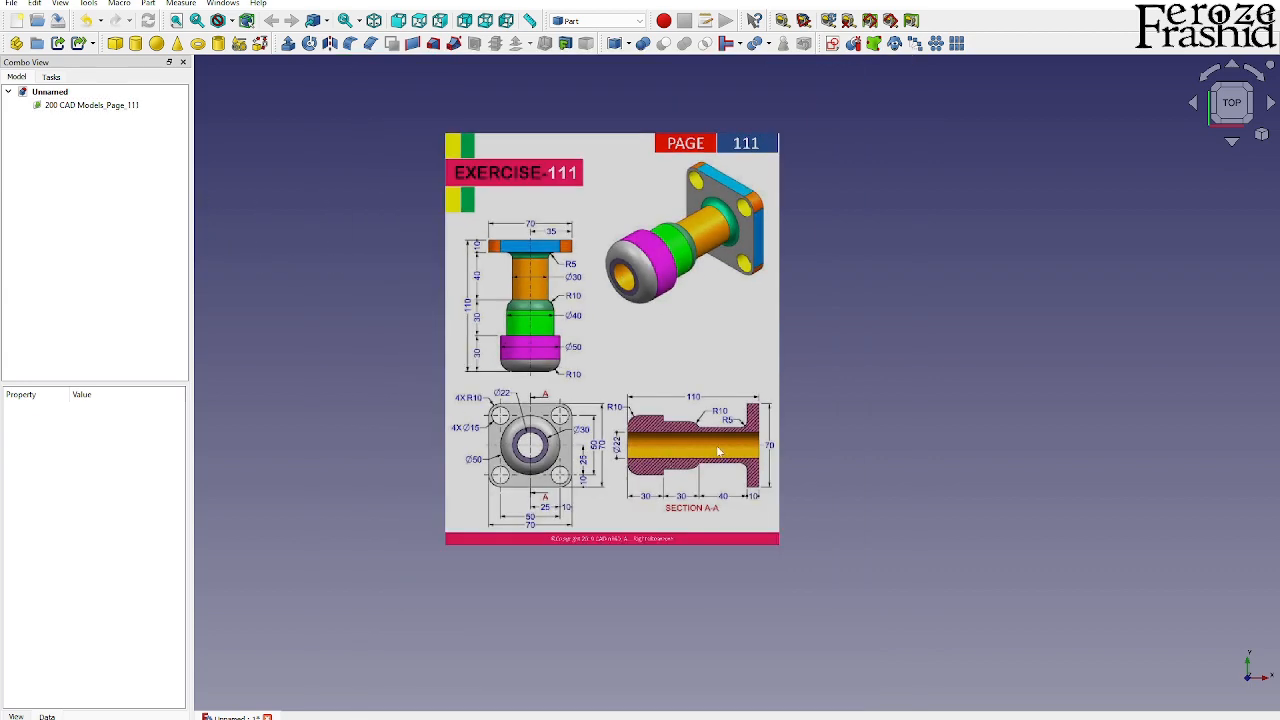
scroll(718, 452, "up", 1)
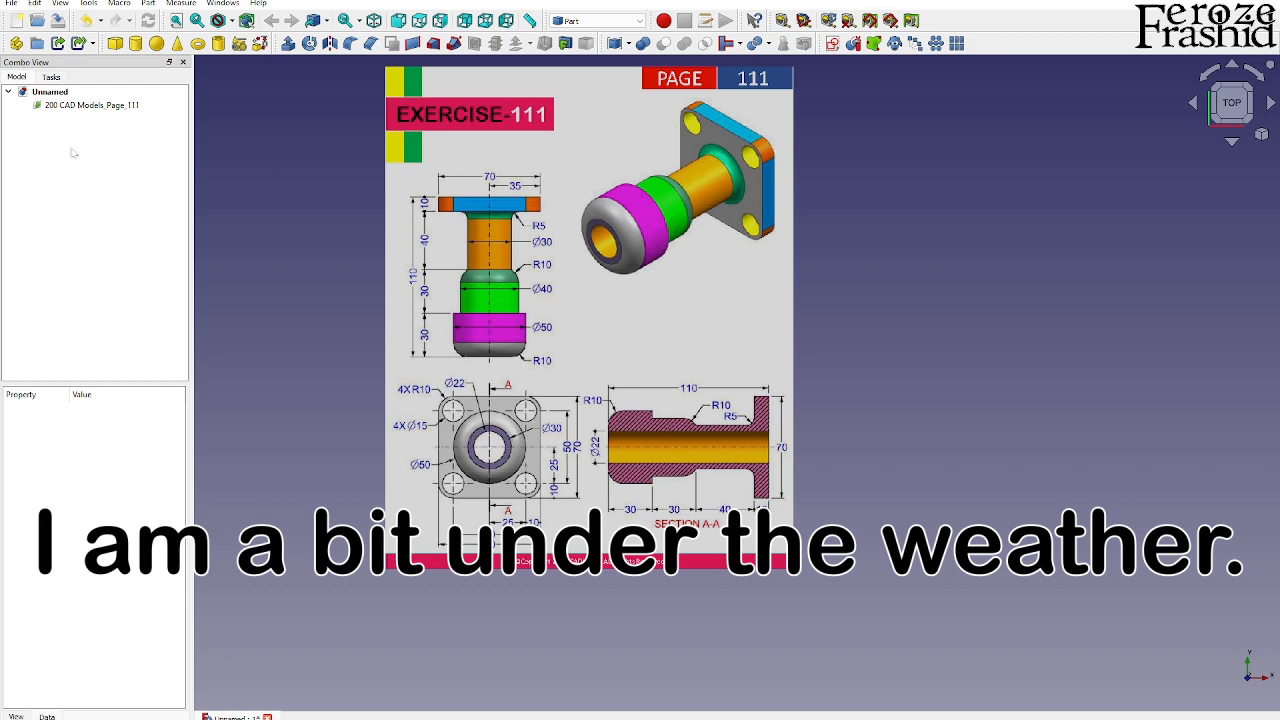
double_click(80, 105)
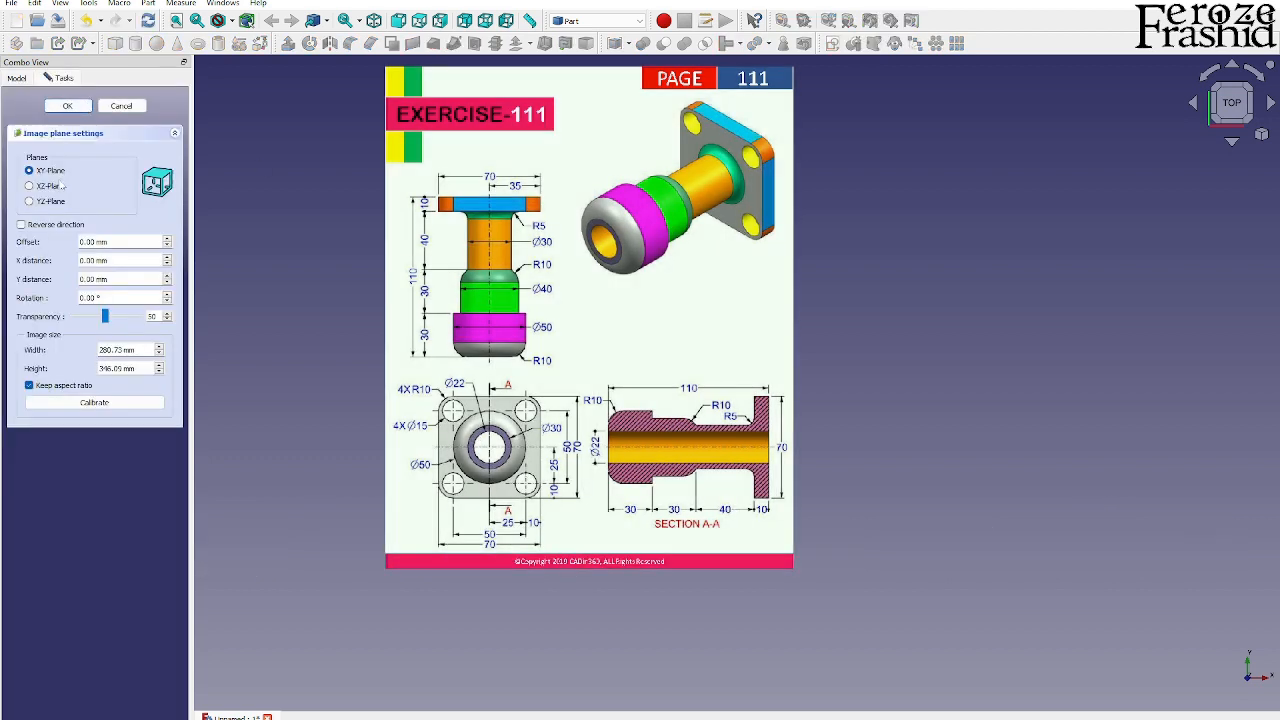
left_click(58, 186)
left_click(67, 105)
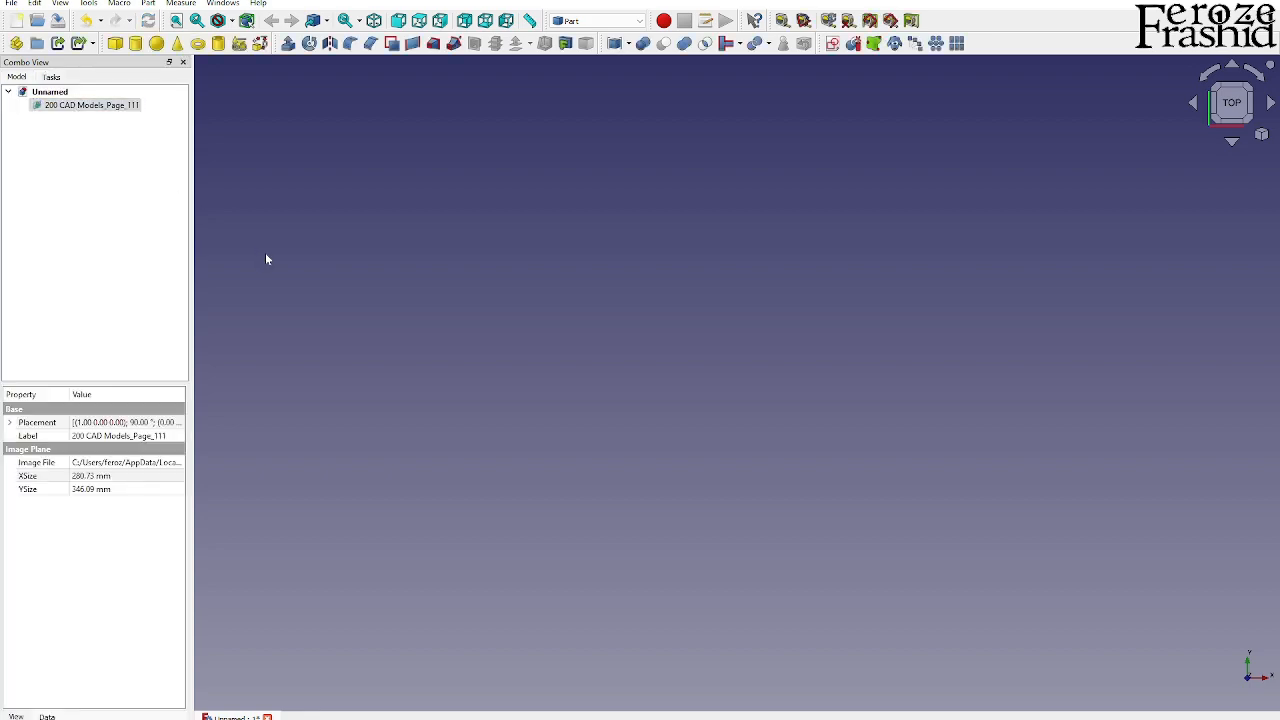
left_click(470, 341)
middle_click_drag(573, 383, 850, 300)
left_click(1228, 100)
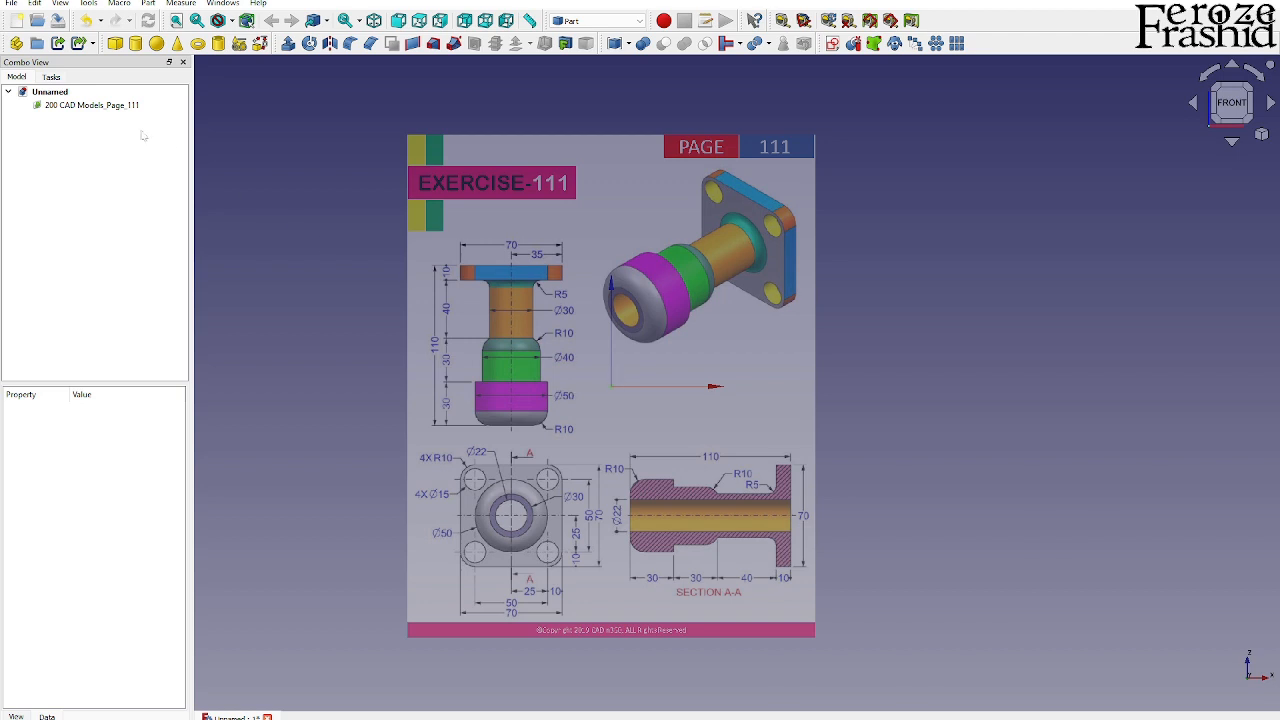
- Transform the reference image along X and Z so the centre of the square flange view sits on the origin
right_click(120, 106)
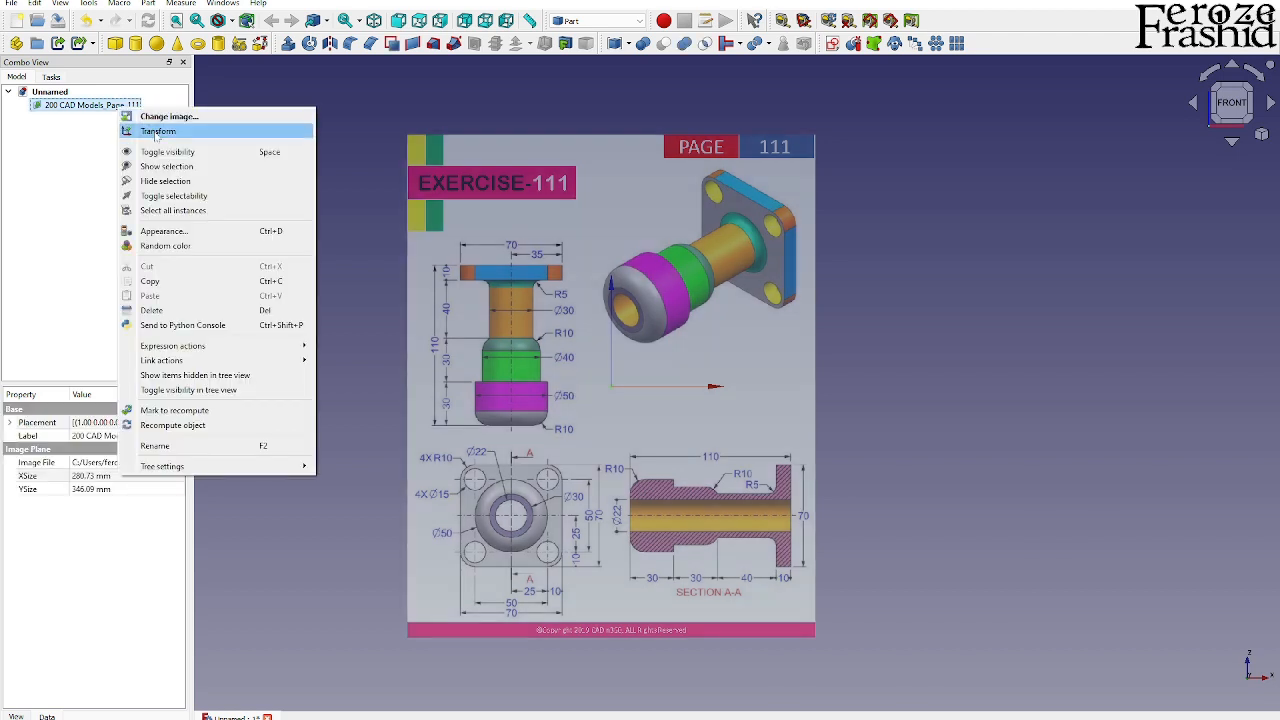
left_click(157, 131)
left_click_drag(758, 376, 890, 400)
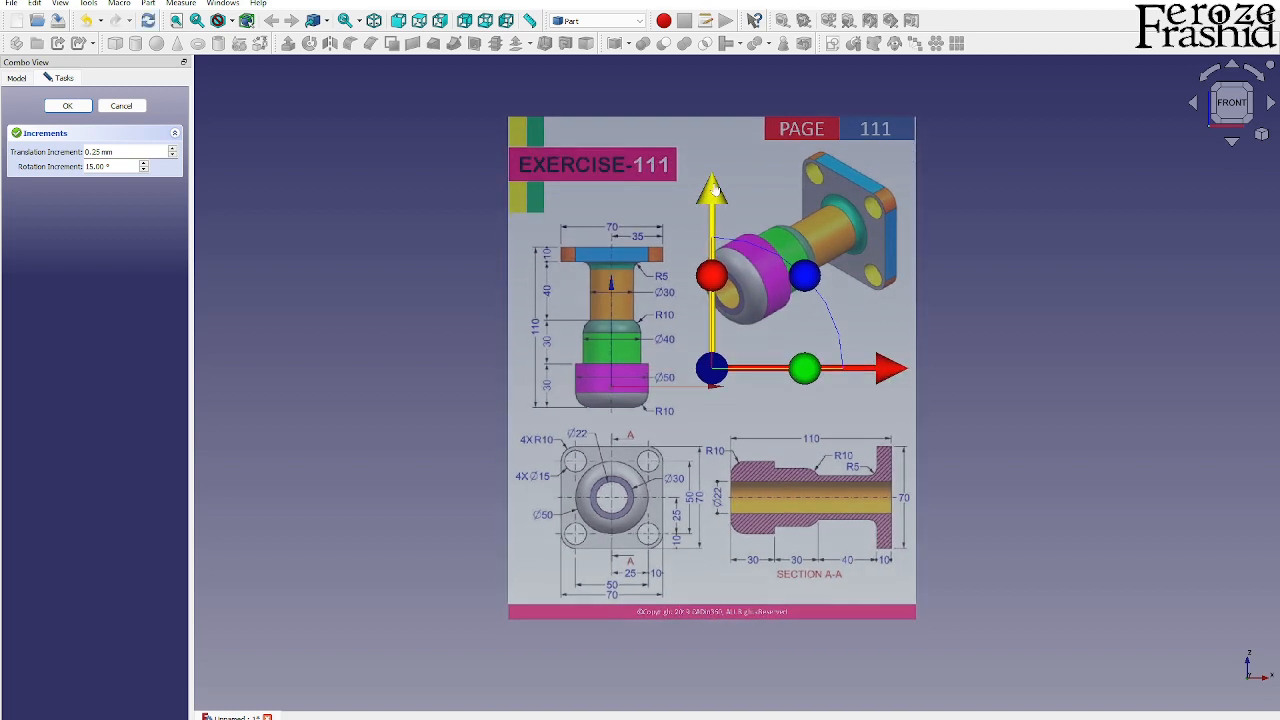
left_click_drag(714, 220, 716, 93)
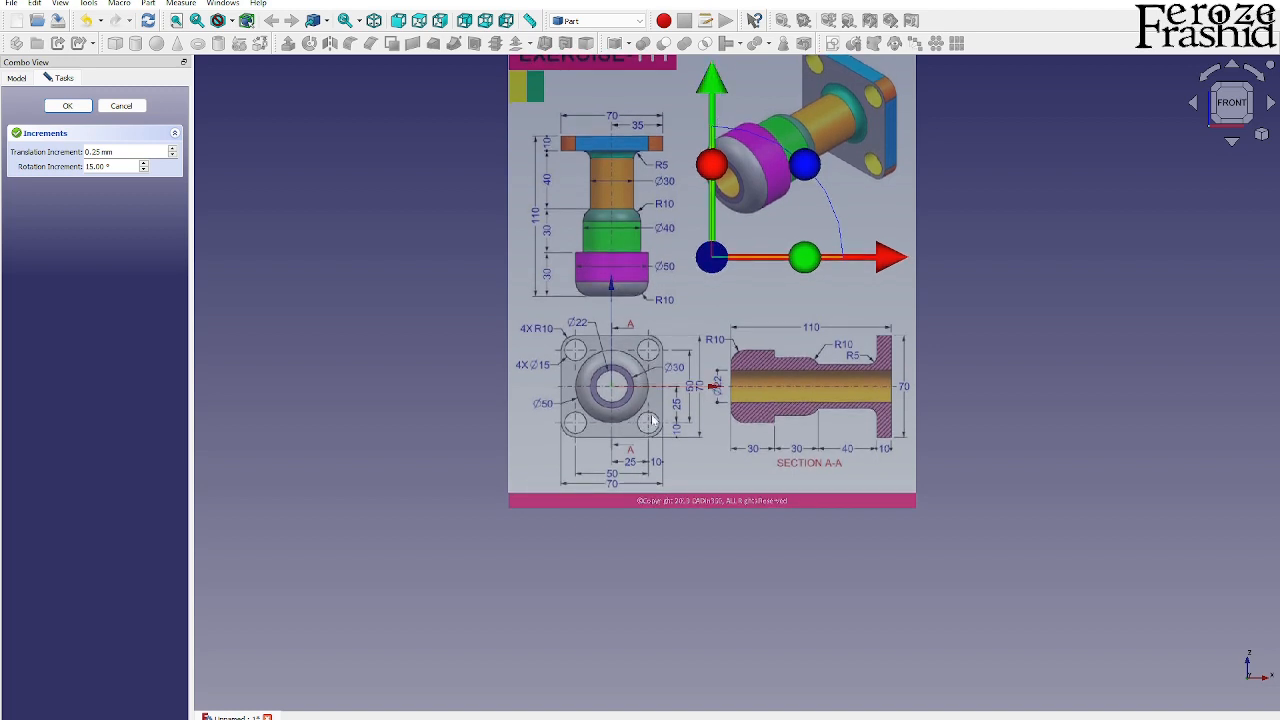
left_click(68, 106)
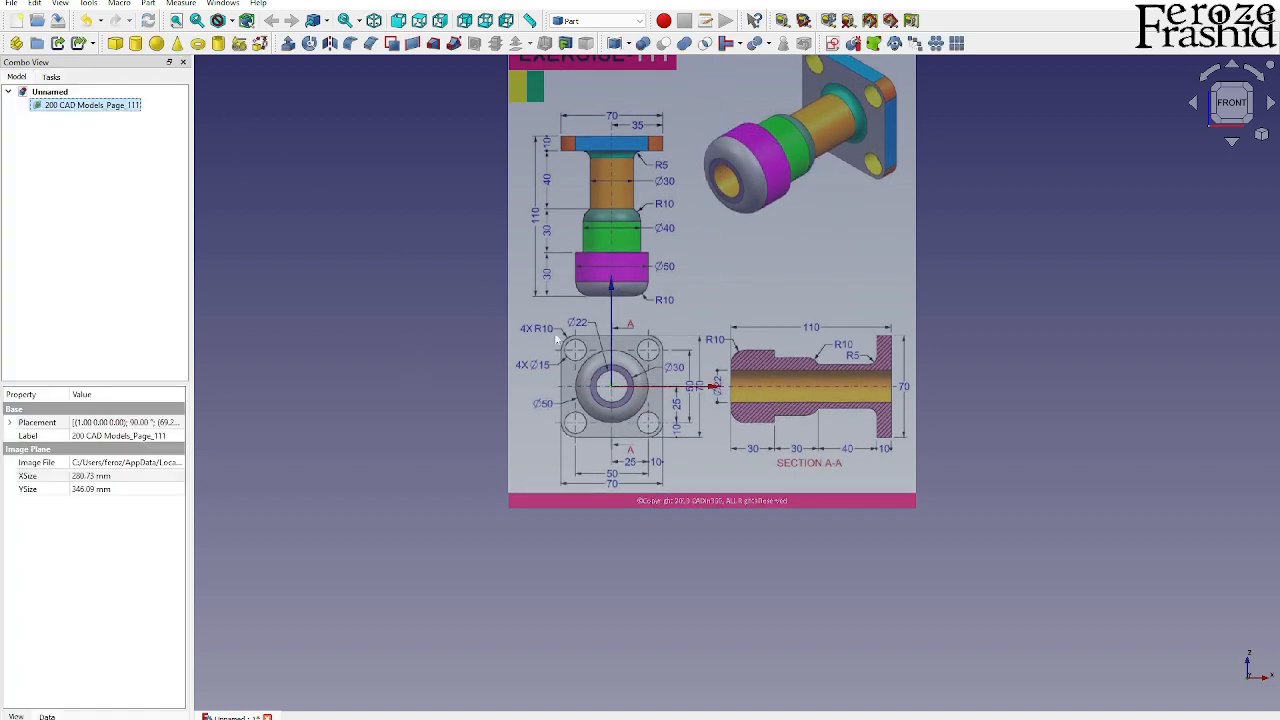
left_click(365, 337)
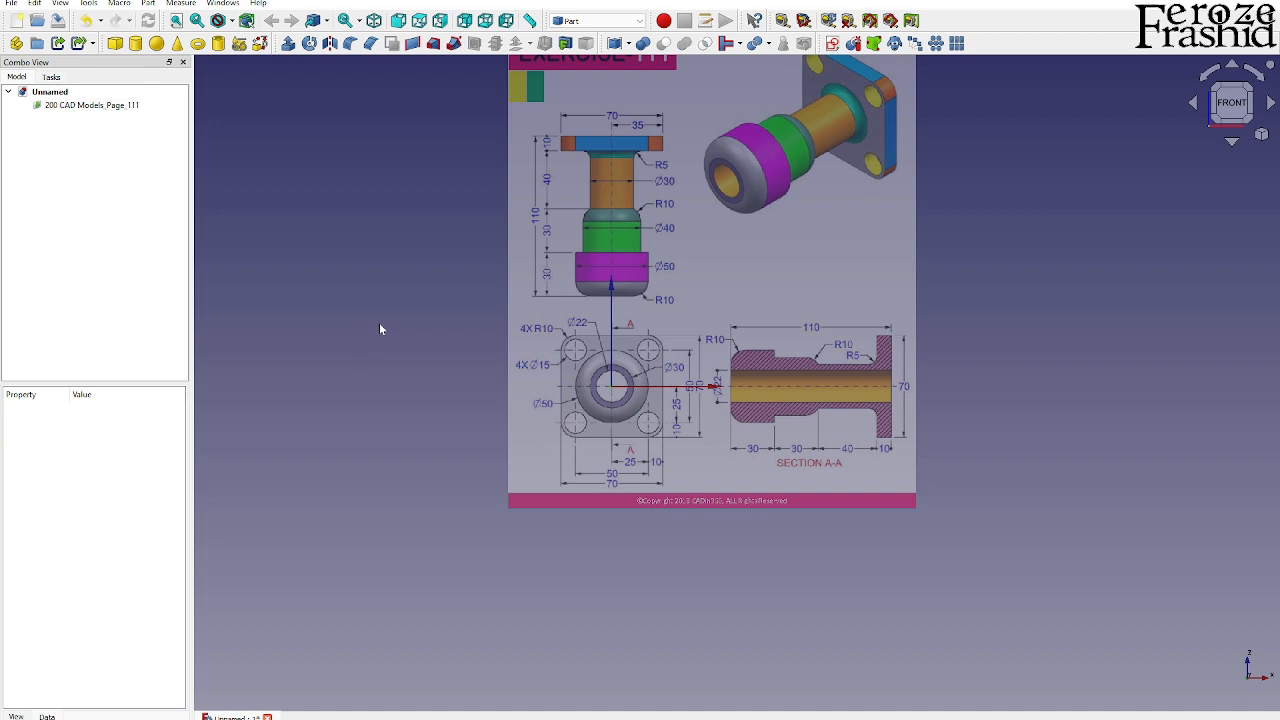
- Hide the origin axis cross and create a new sketch on the XZ plane
key("a")
key("c")
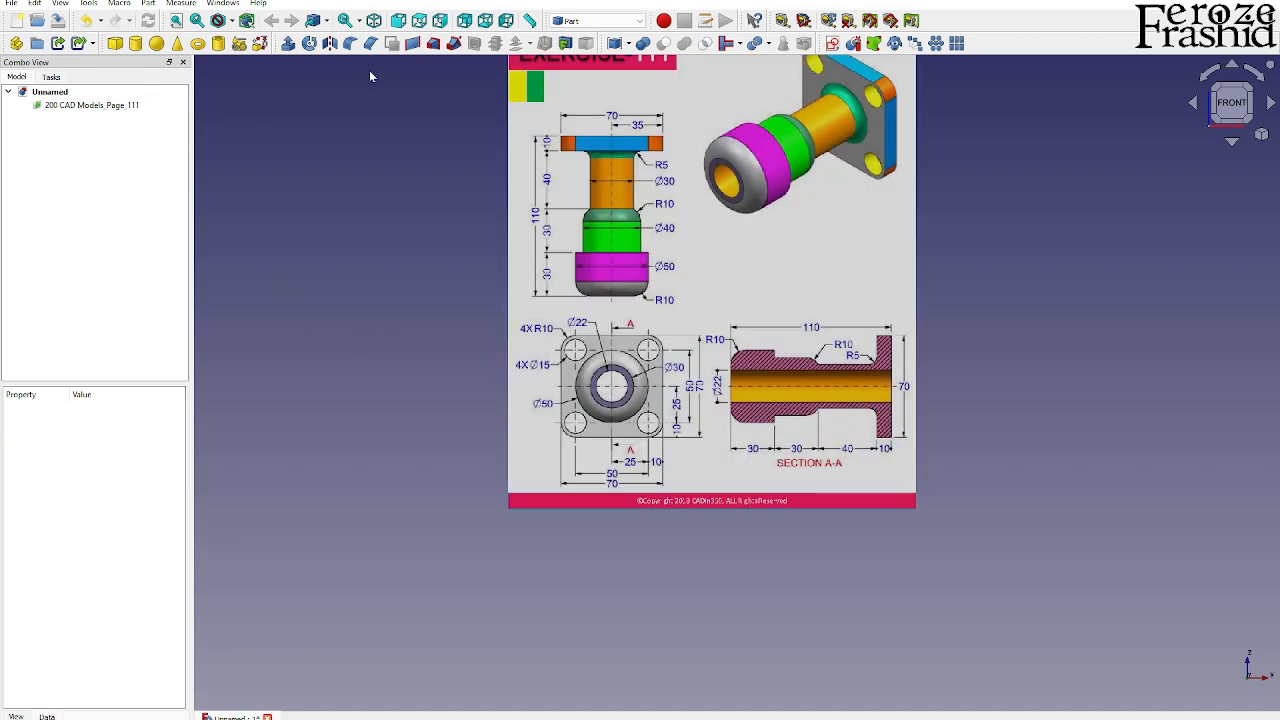
left_click(832, 43)
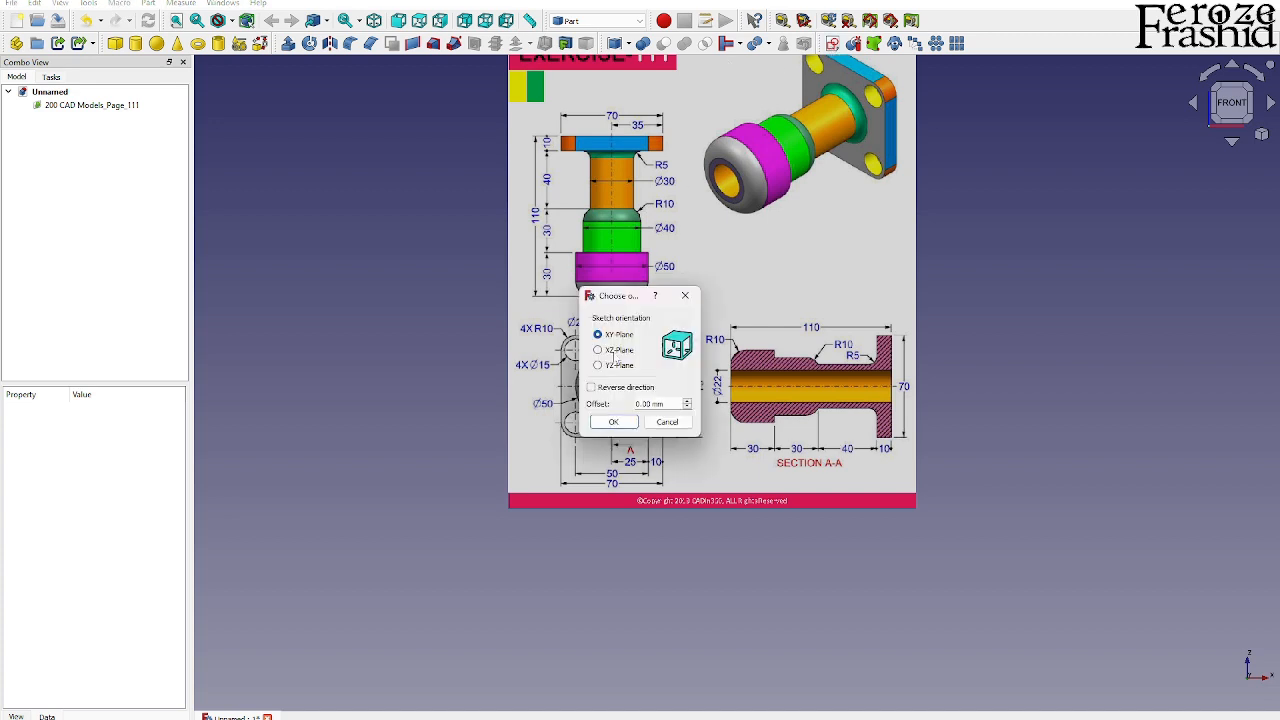
left_click(614, 352)
left_click(613, 421)
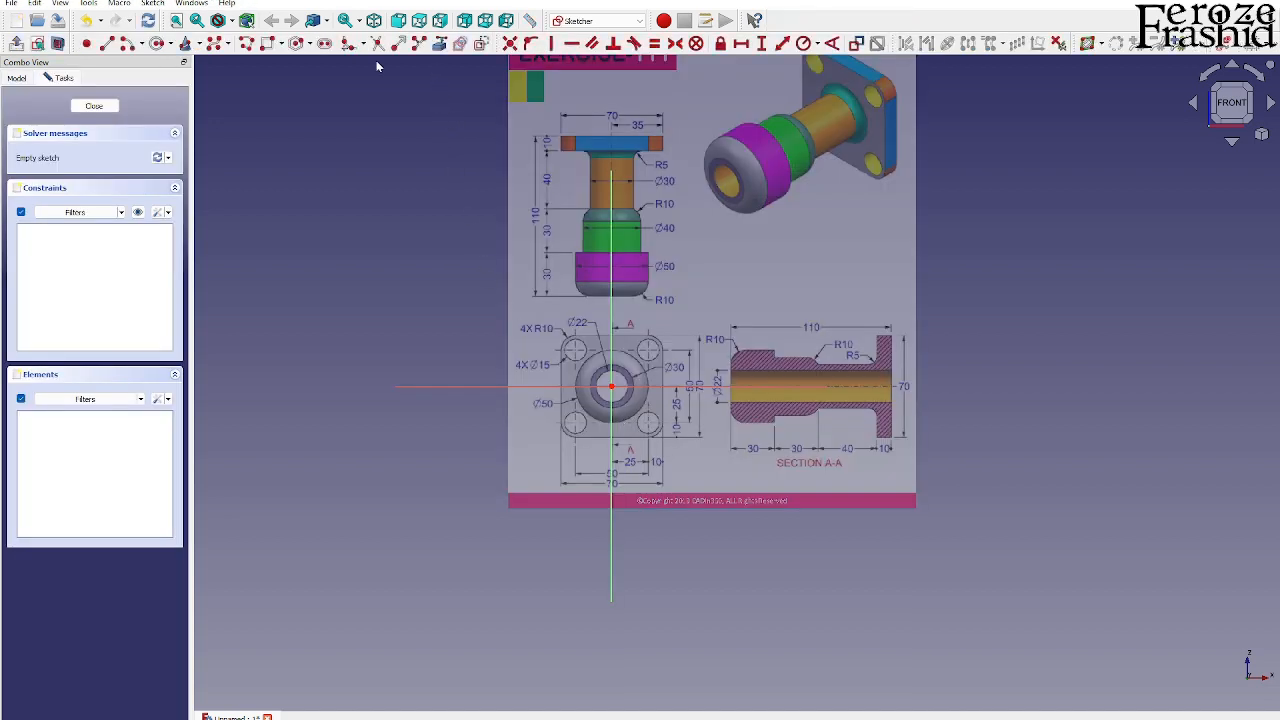
- Sketch a rounded rectangle about 69 × 68 mm with corner radii of about 17 mm over the flange outline
left_click(280, 44)
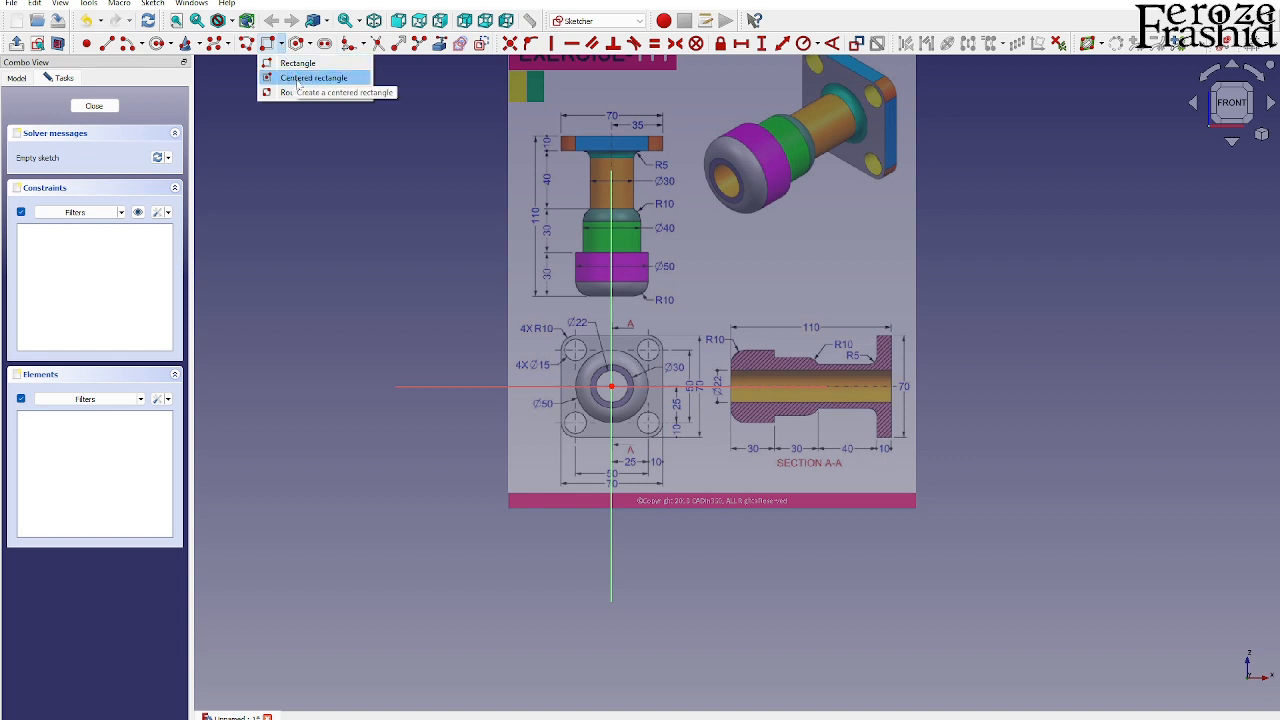
left_click(305, 78)
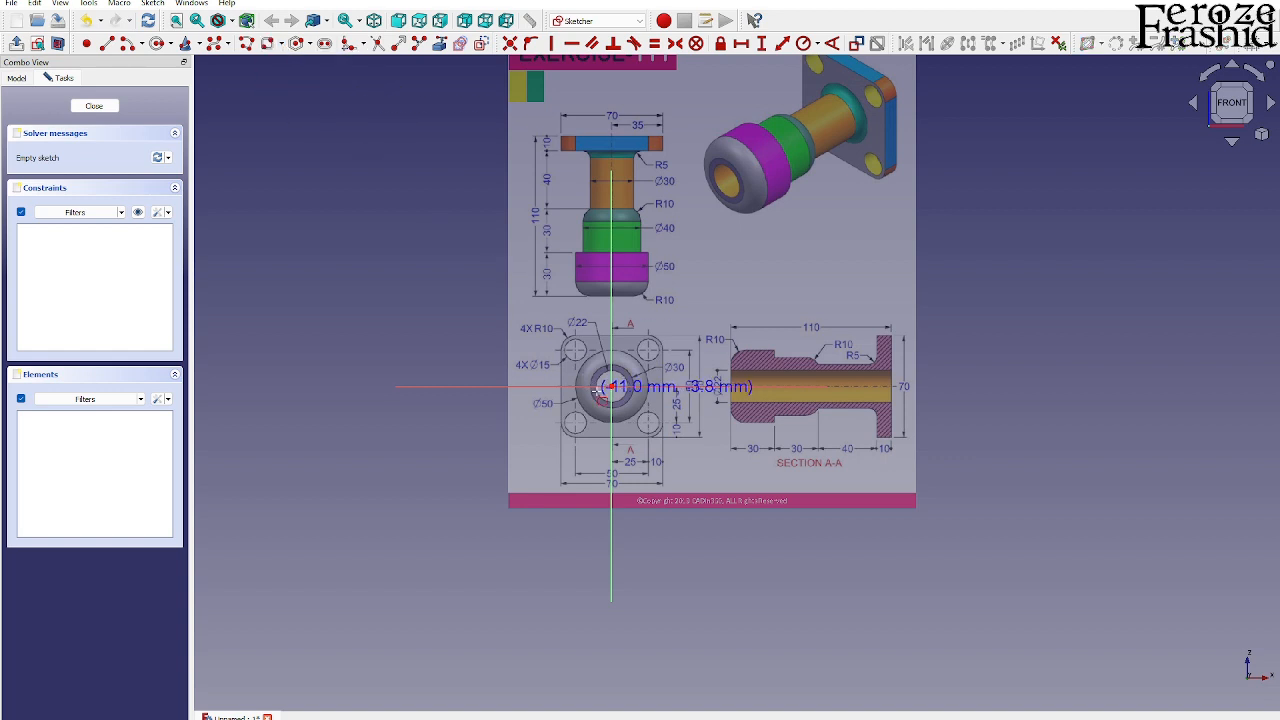
left_click(564, 341)
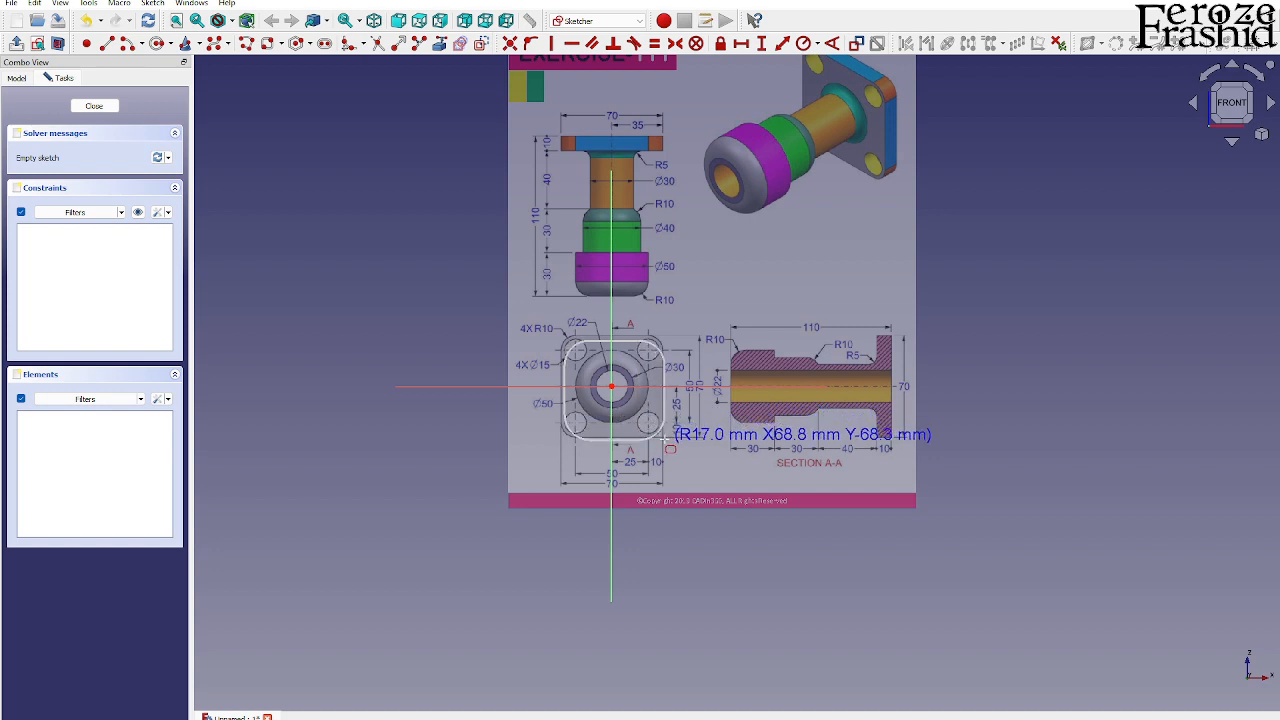
left_click(664, 438)
- Constrain the centres of two diagonally opposite corner arcs symmetric about the sketch origin
left_click(591, 366)
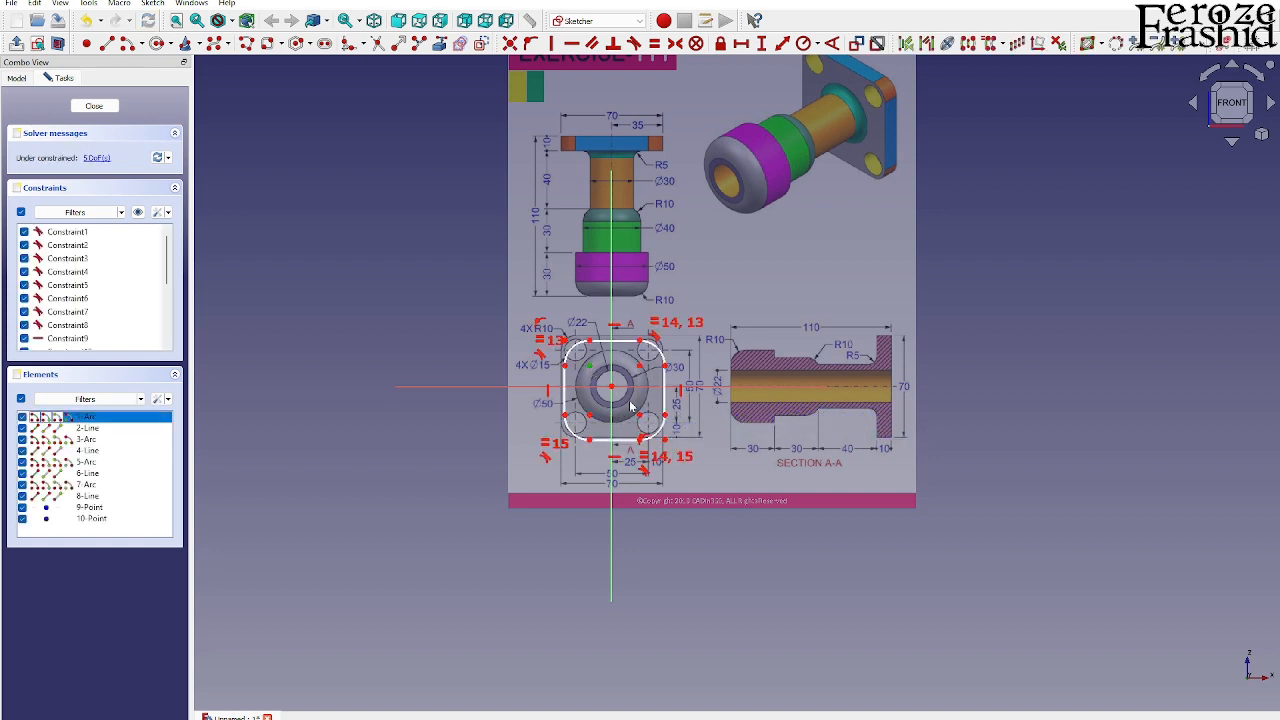
left_click(640, 414)
left_click(612, 387)
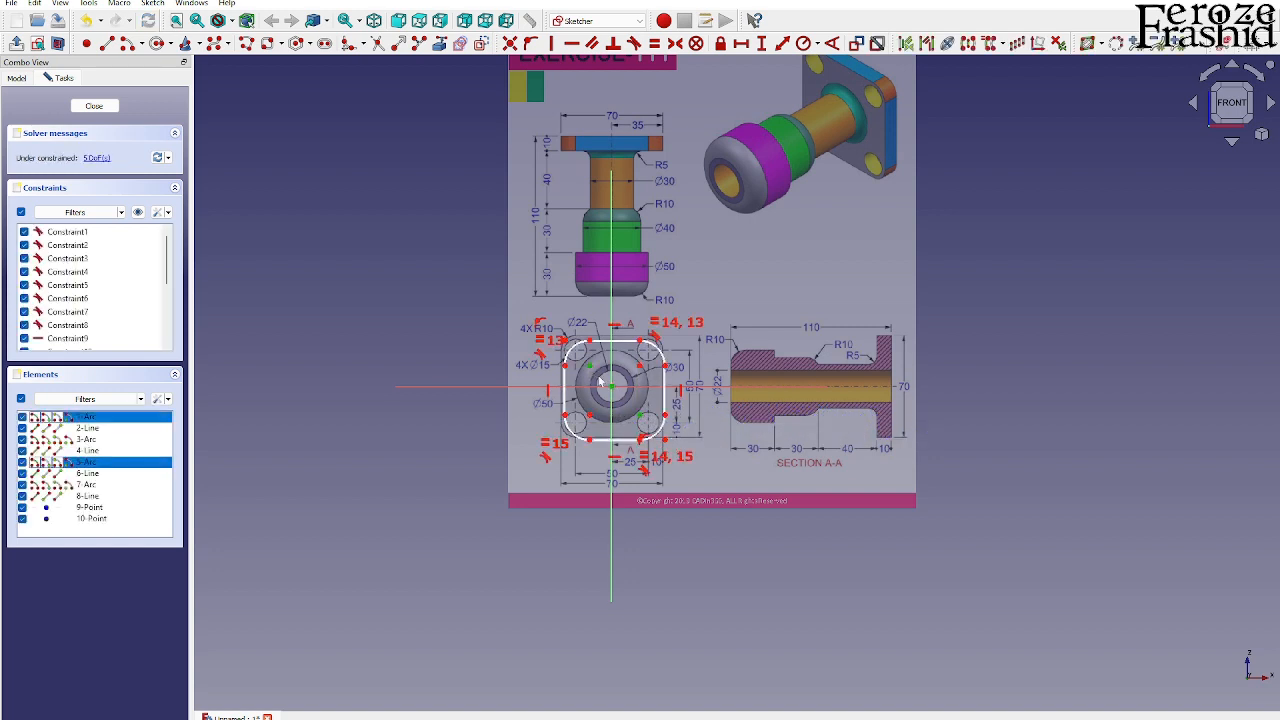
left_click(676, 43)
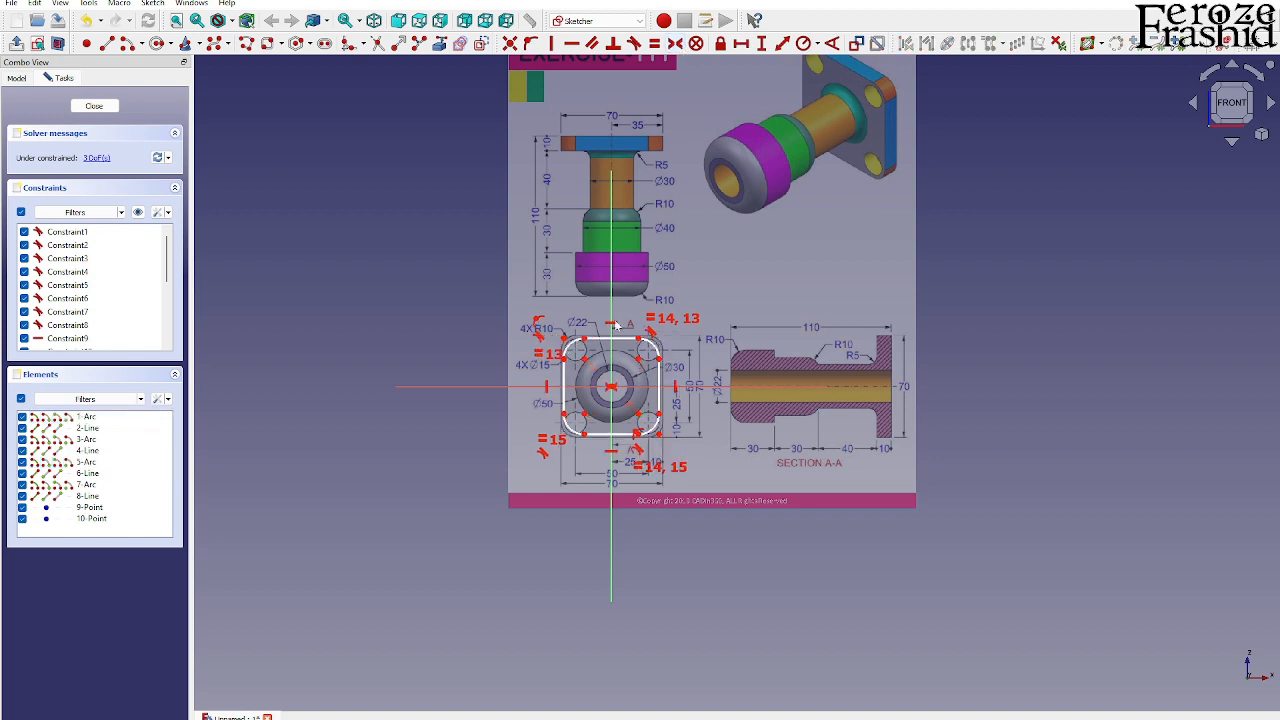
- Set the rounded rectangle's corner radius to 10 mm and move the dimension label clear of the image text
scroll(590, 362, "up", 2)
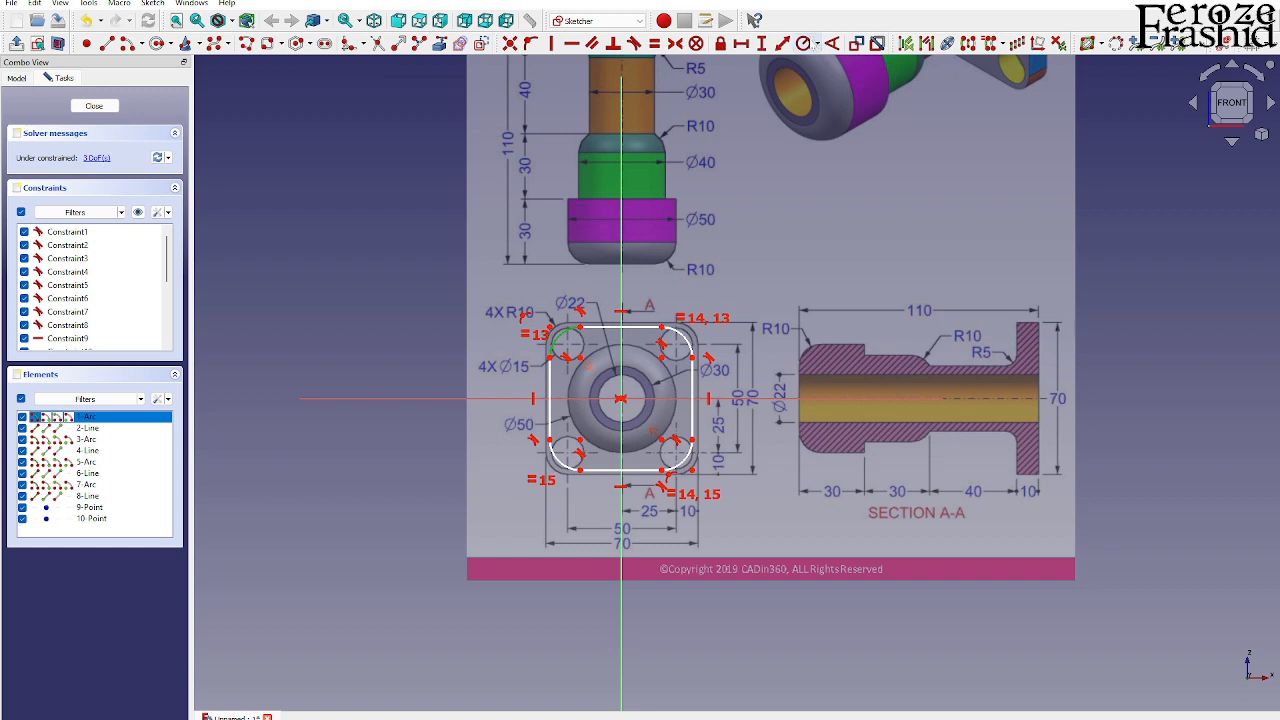
left_click(803, 43)
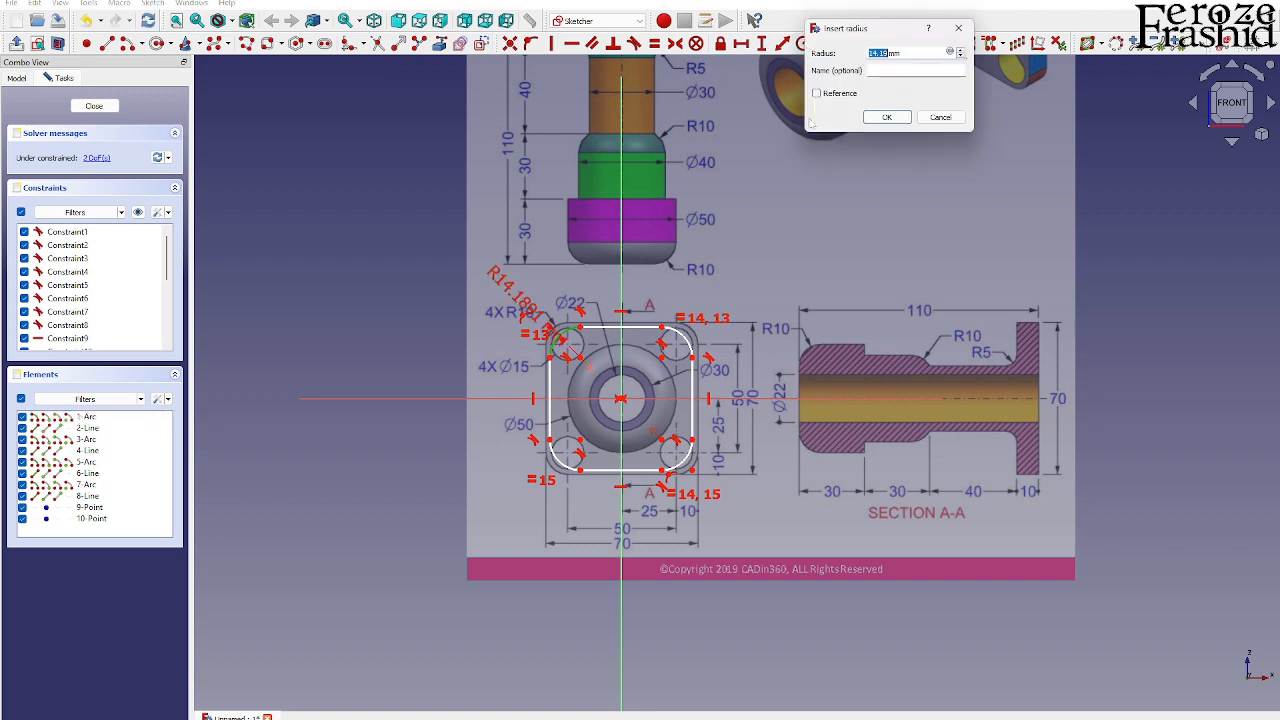
type("15")
key("BackSpace")
type("0")
key("Return")
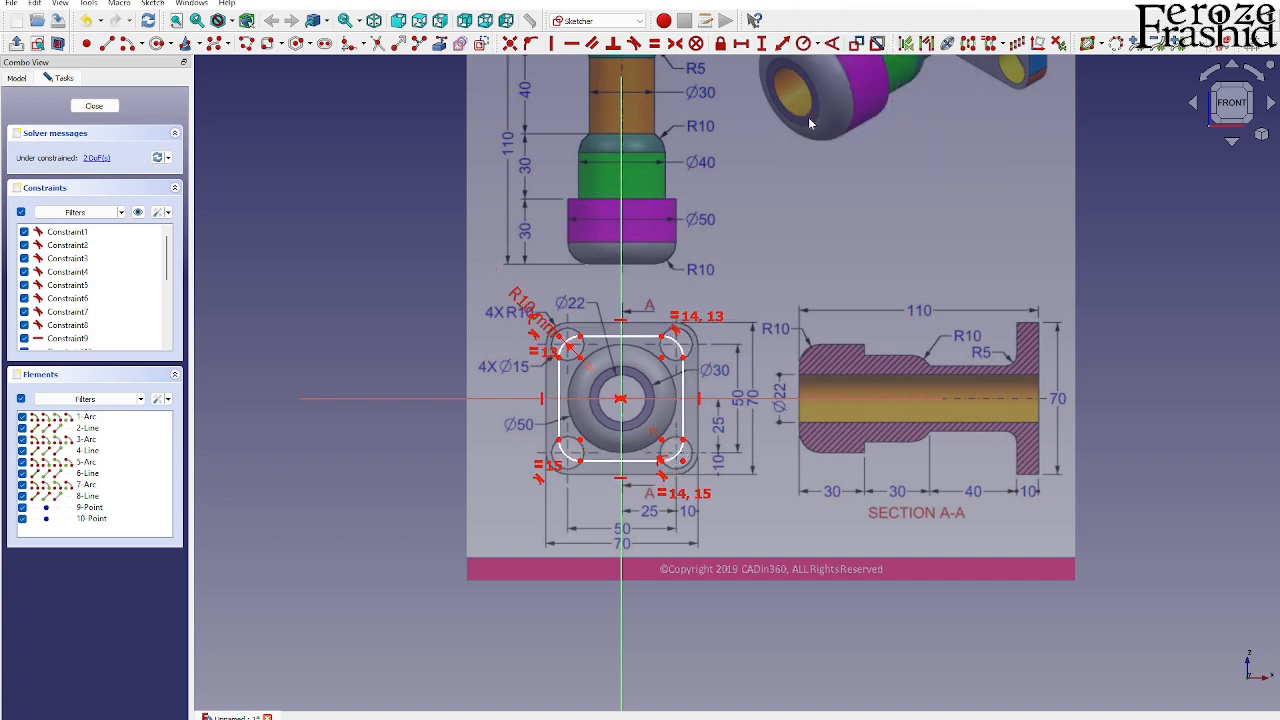
left_click_drag(532, 301, 566, 287)
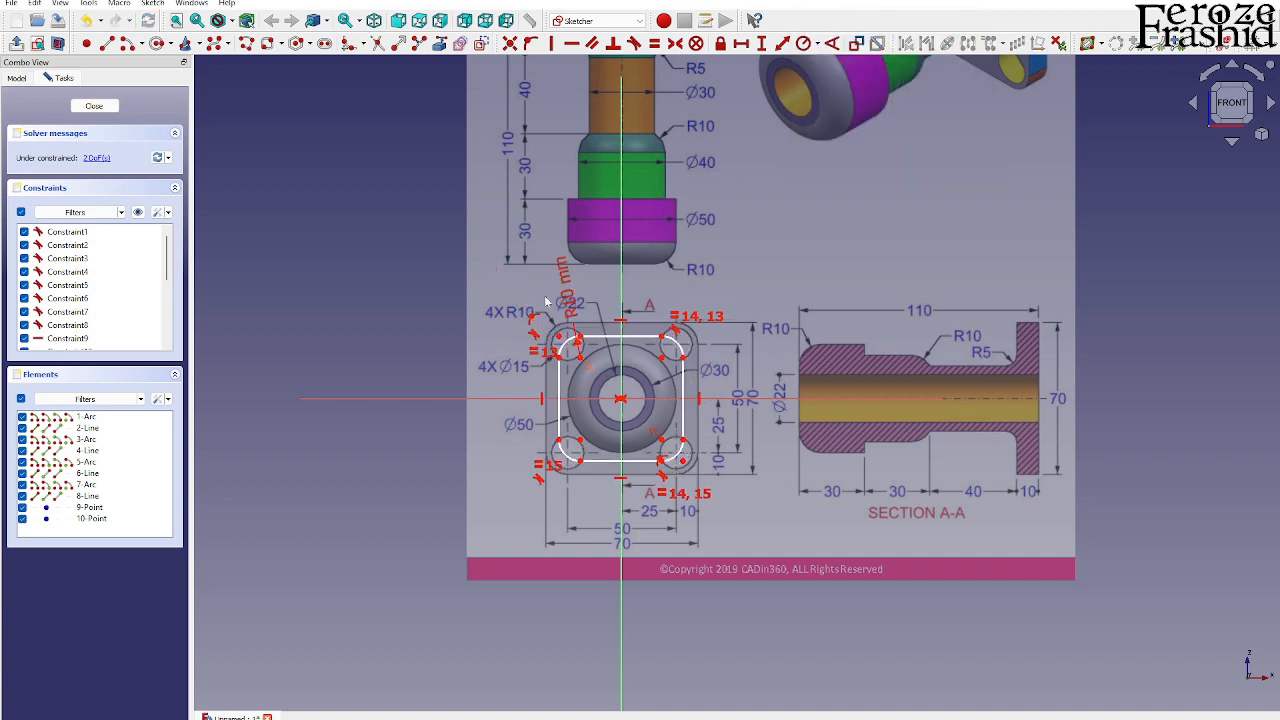
- Stretch the rounded rectangle to match the flange outline and constrain its upper and left edges equal
left_click_drag(563, 344, 551, 329)
left_click(587, 325)
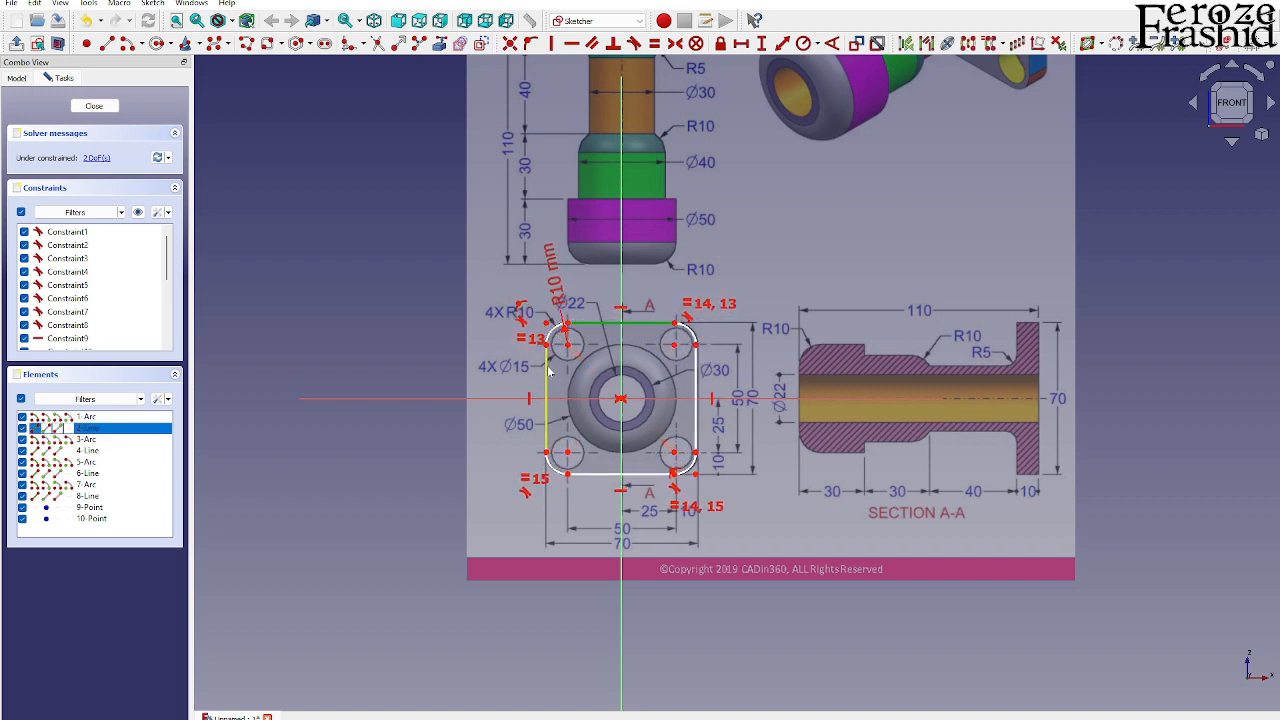
left_click(548, 373)
left_click(654, 43)
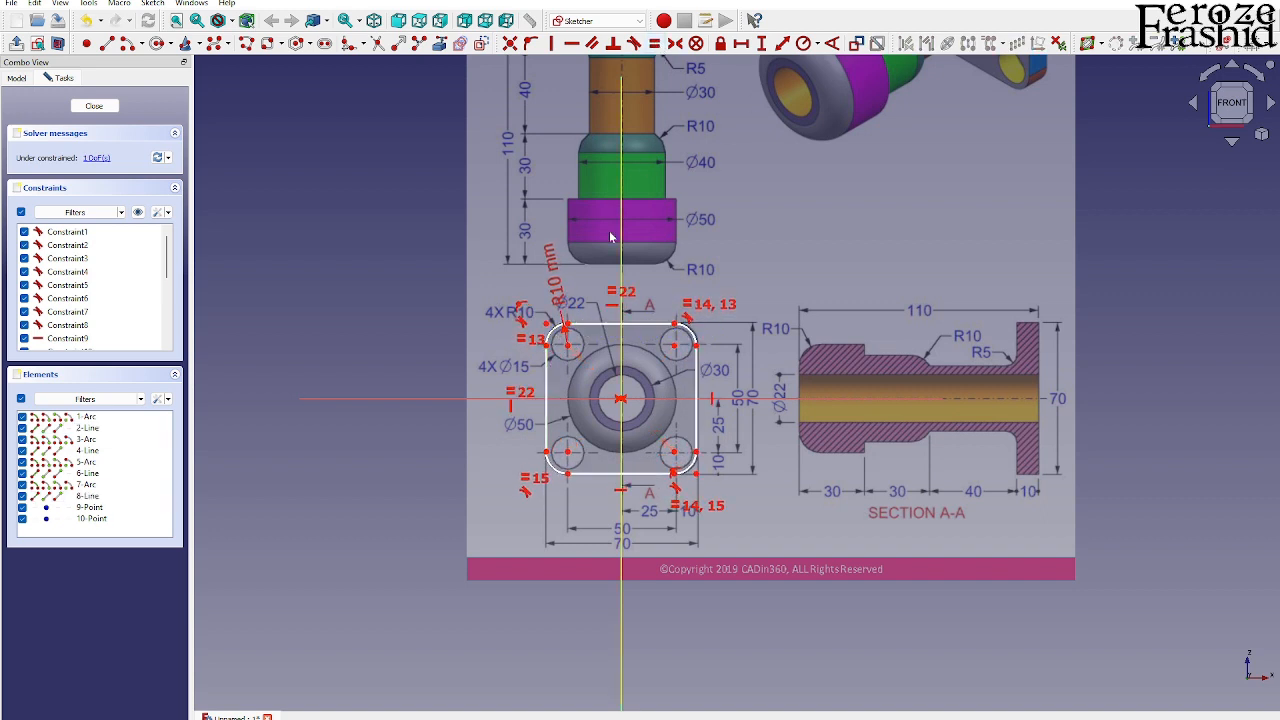
- Set the vertical distance between the upper and lower edges of the rounded square to 70 mm
left_click(675, 324)
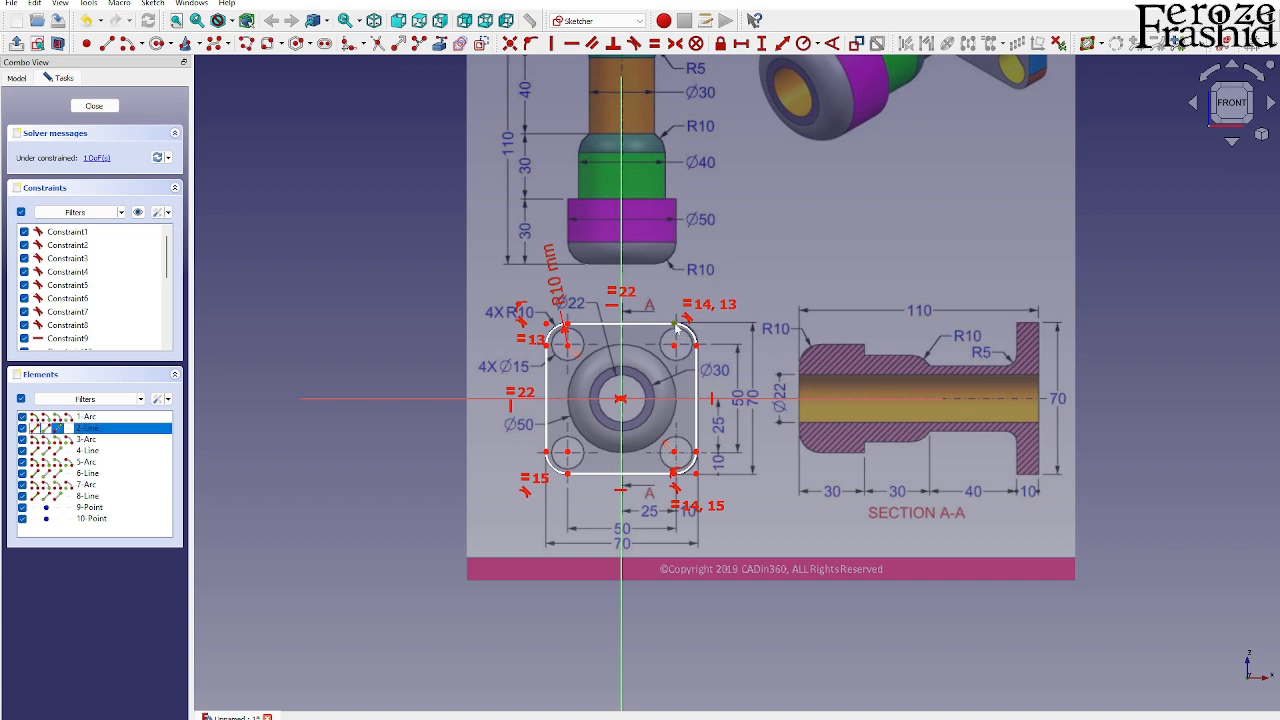
left_click(674, 472)
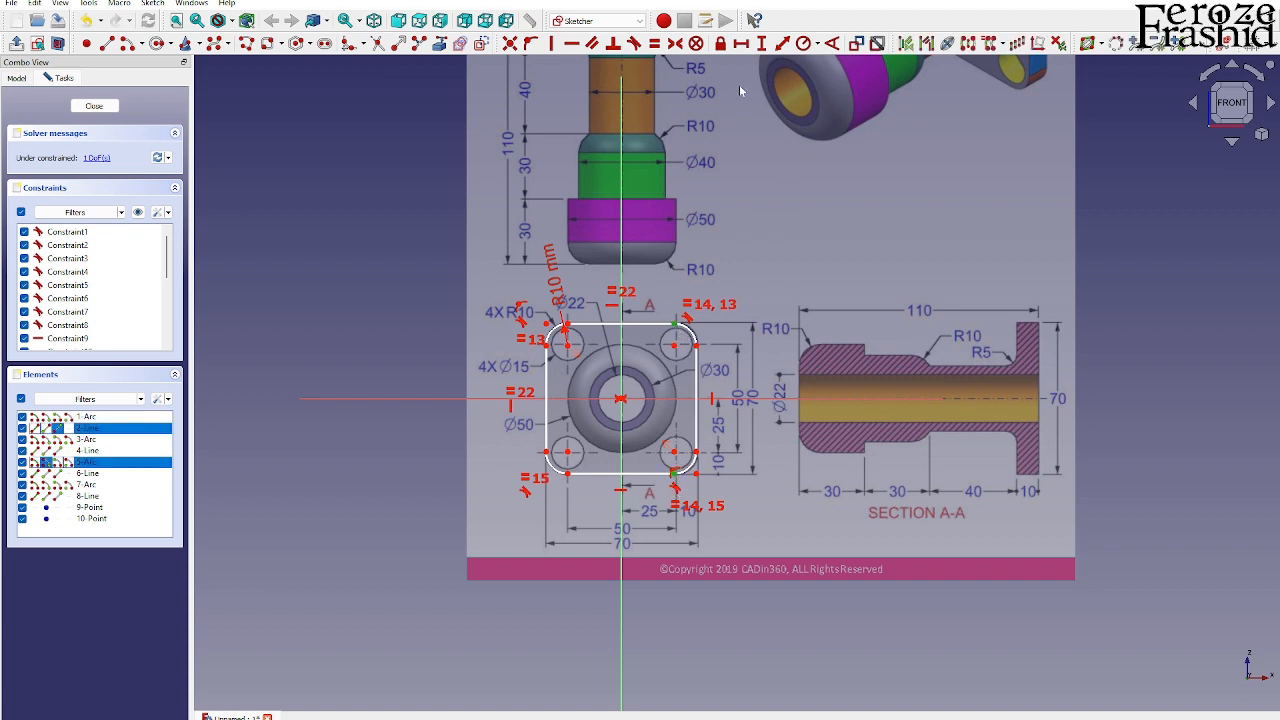
left_click(761, 44)
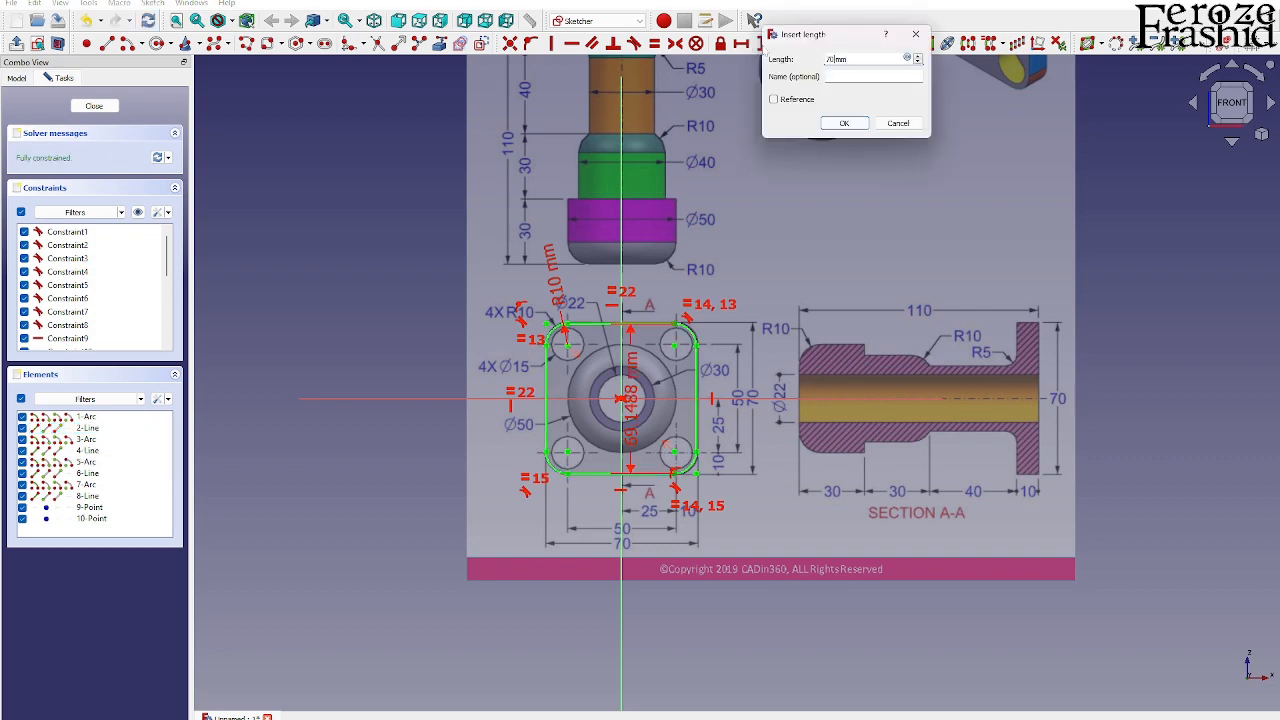
key("Return")
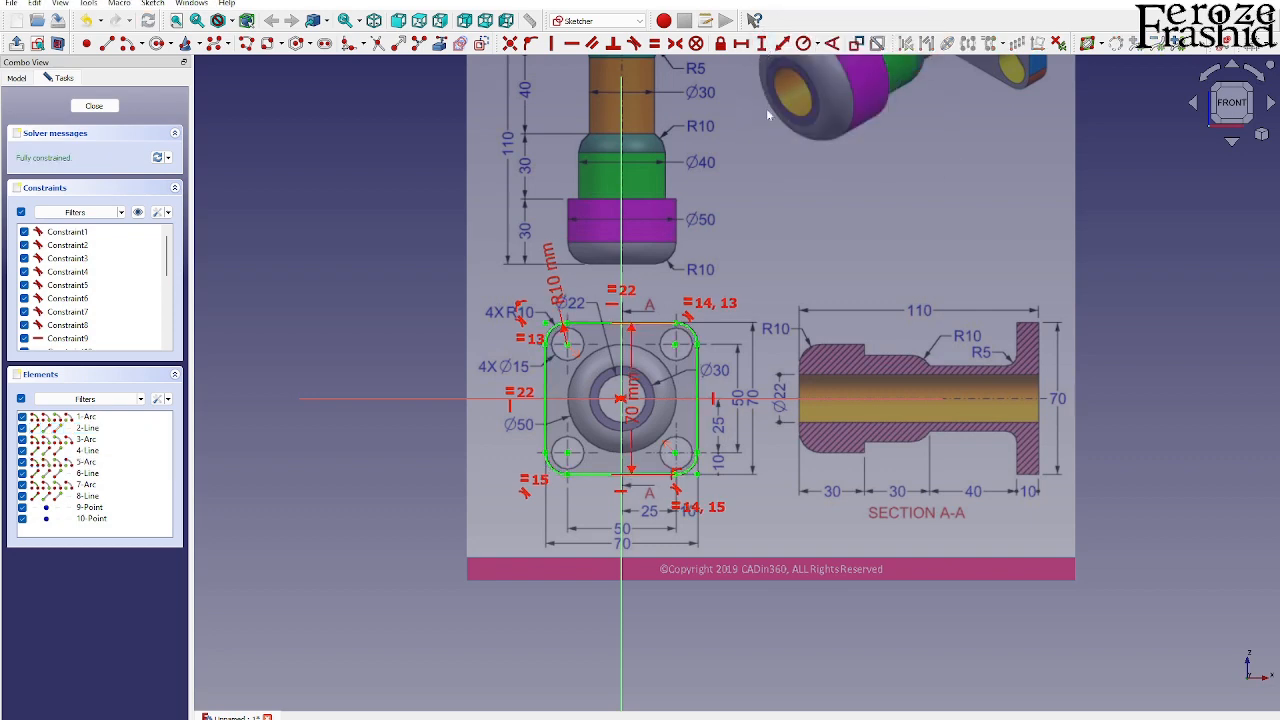
scroll(698, 346, "up", 3)
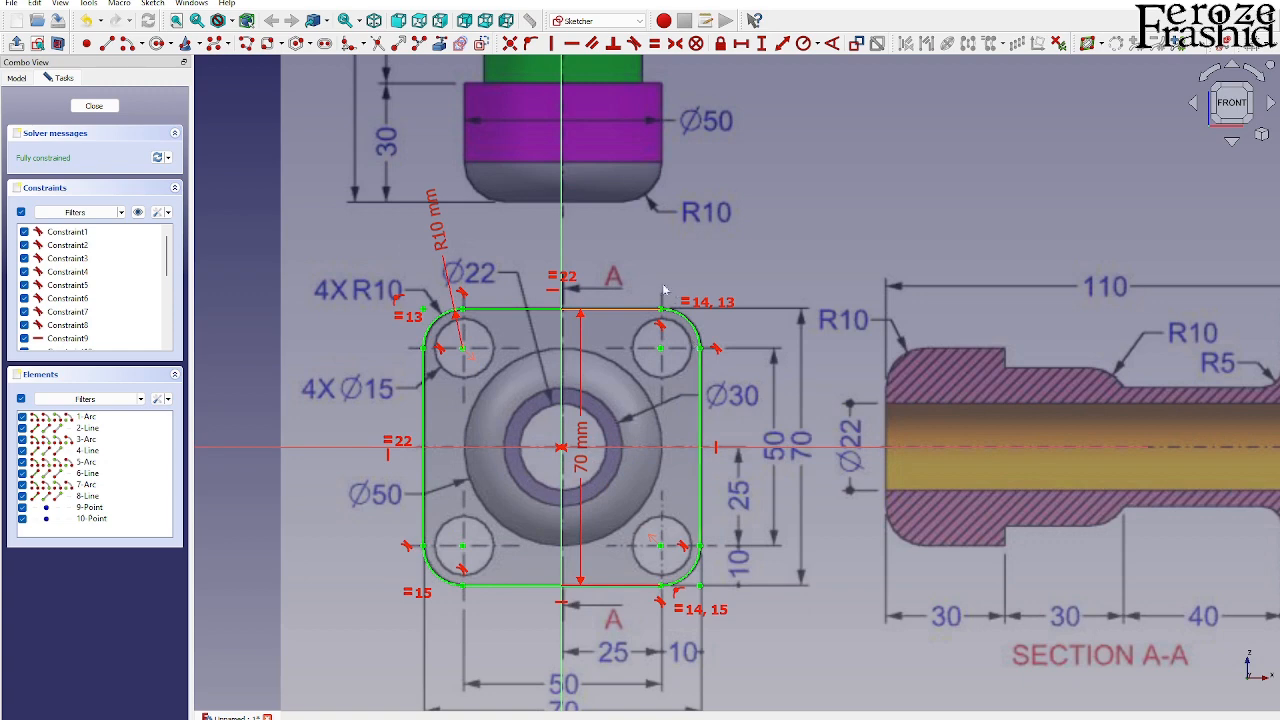
- Draw a circle on the centre of the upper-left corner arc and set its radius to 7.5 mm
left_click(156, 43)
left_click(463, 347)
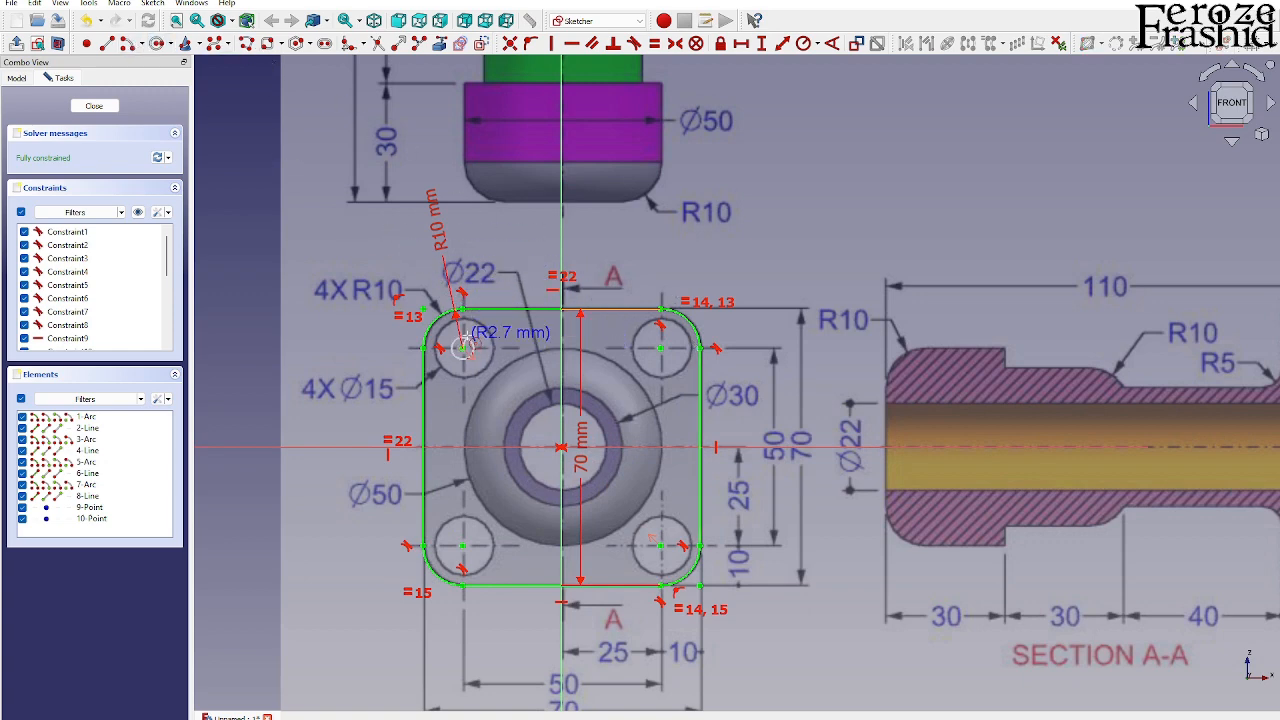
left_click(482, 322)
right_click(482, 318)
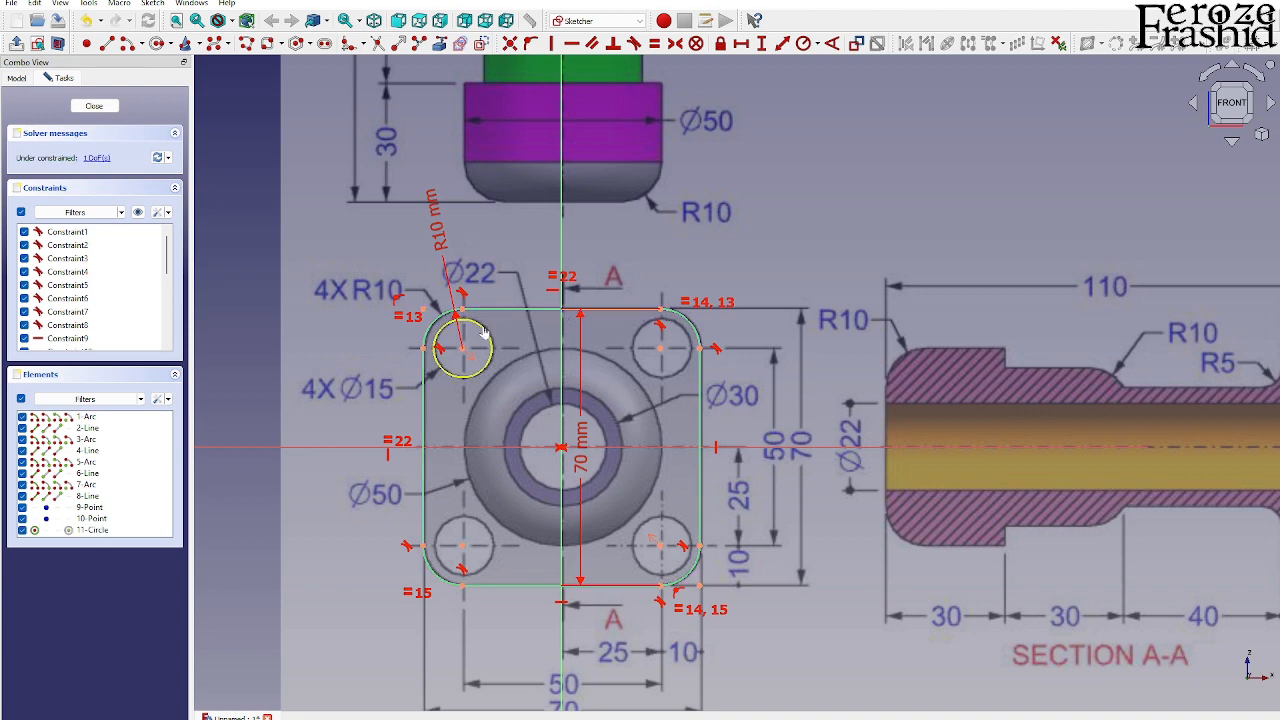
left_click(485, 333)
left_click(803, 44)
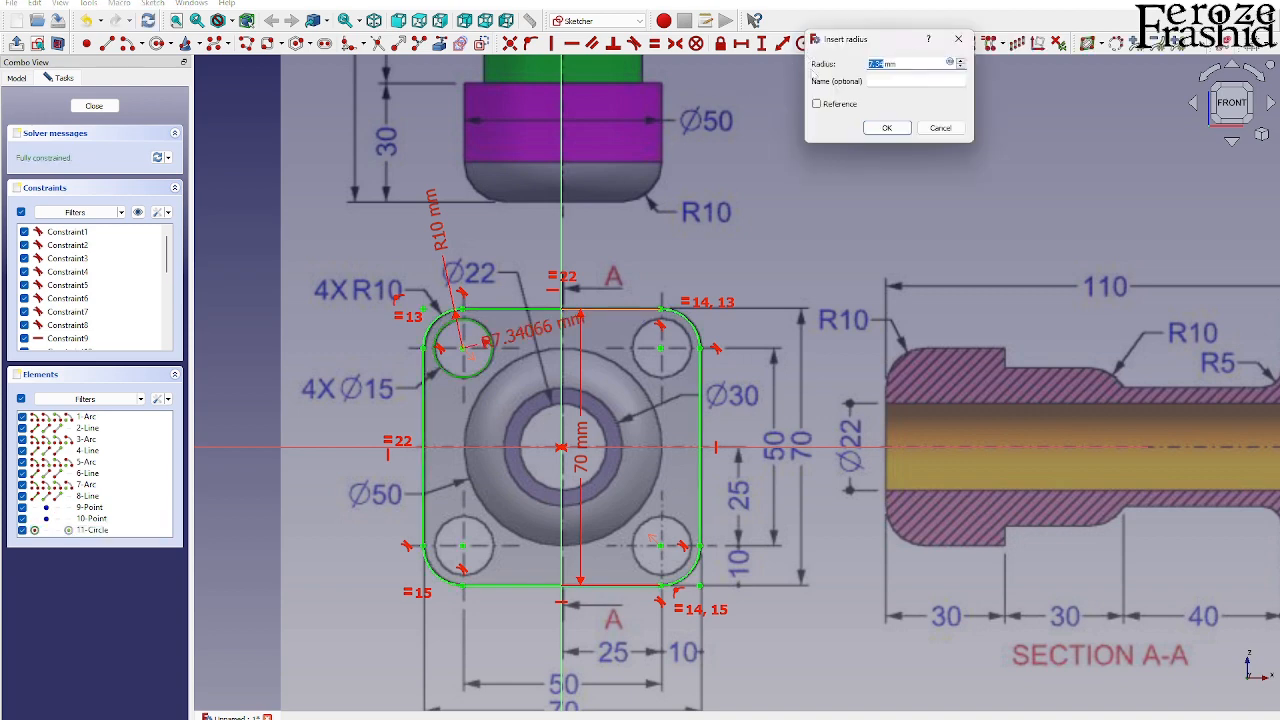
type("7.5")
key("Return")
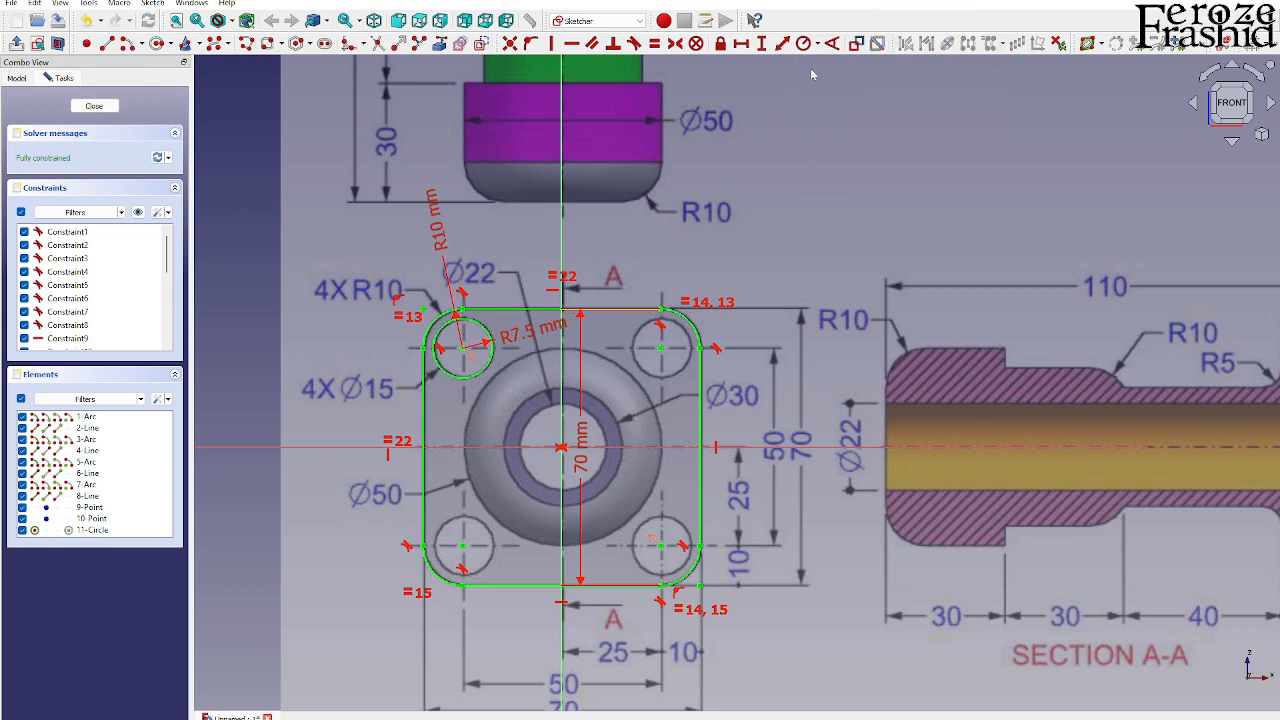
- Mirror the upper-left hole circle about the vertical axis and move the copy's radius label inside the flange outline
left_click(489, 364)
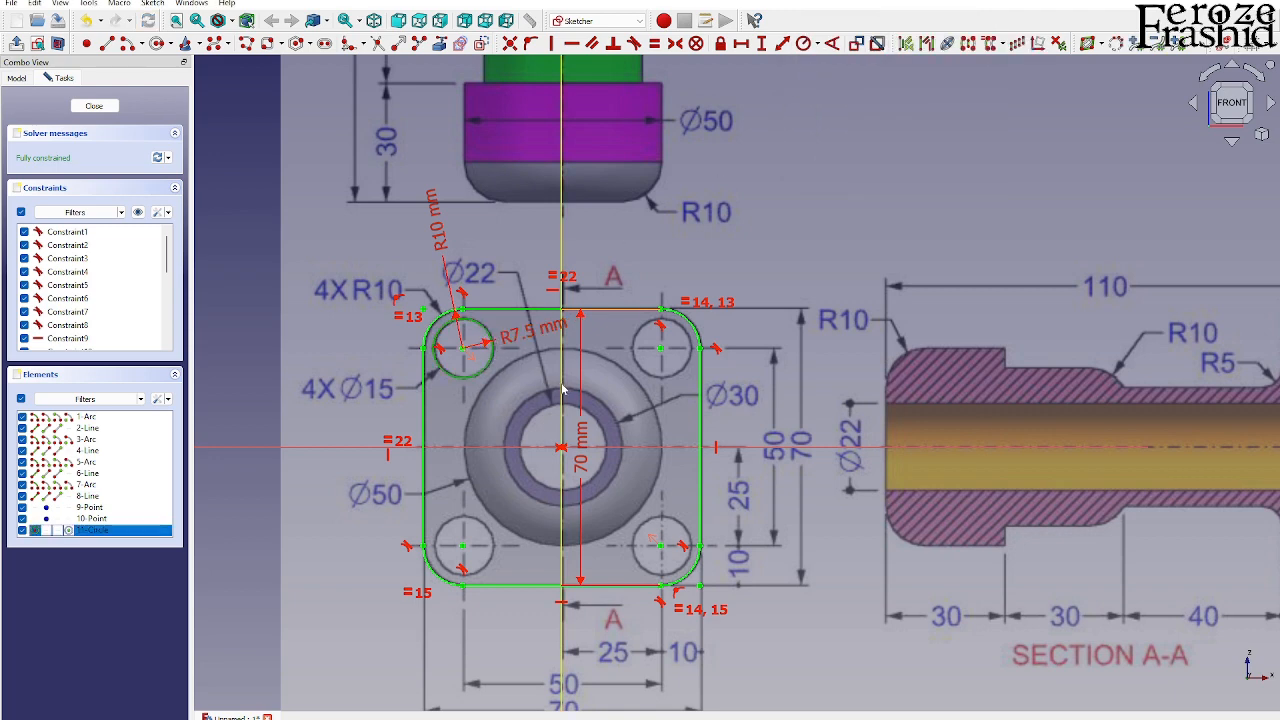
left_click(968, 44)
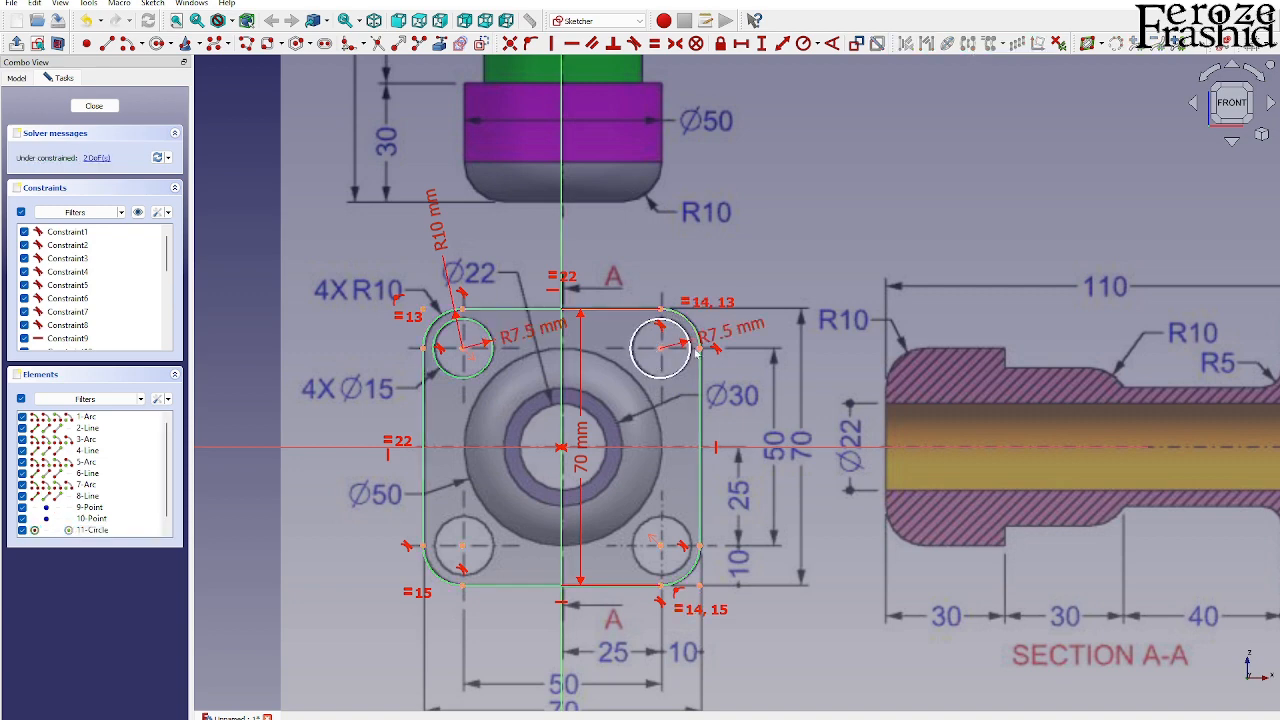
left_click_drag(748, 334, 578, 335)
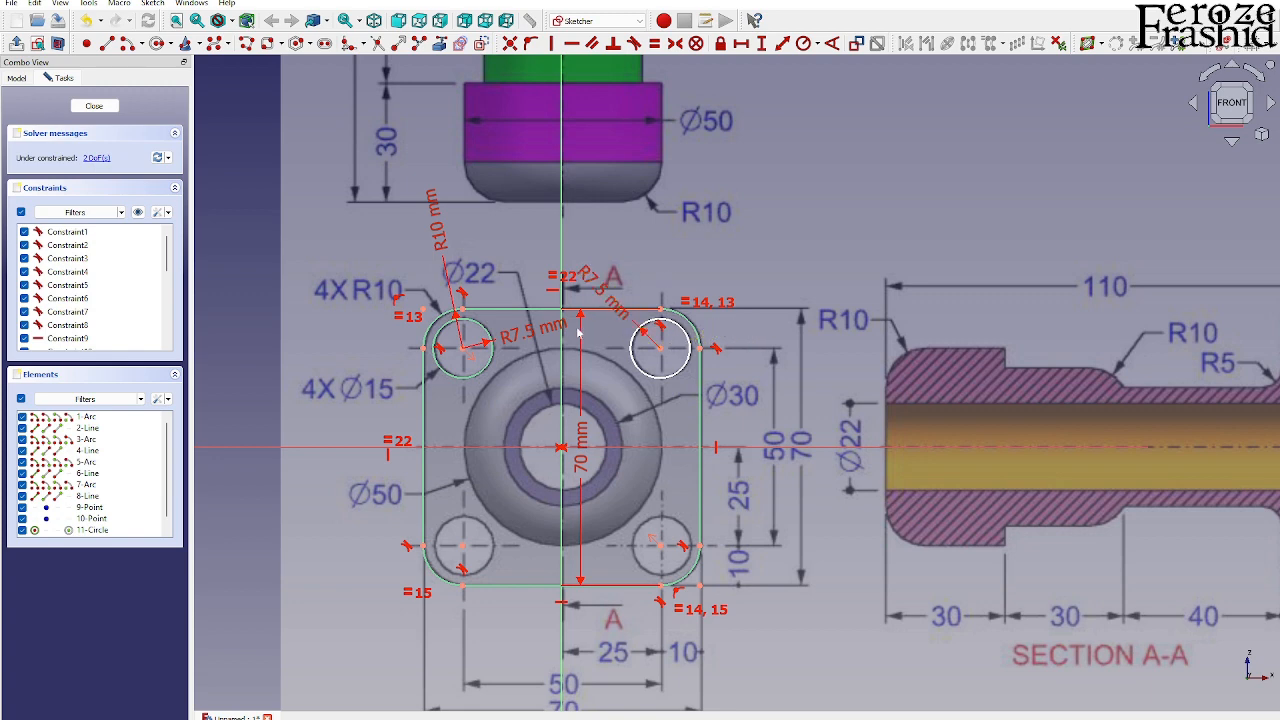
- Constrain the mirrored circle's centre coincident with the centre of the upper-right corner arc
scroll(665, 350, "up", 3)
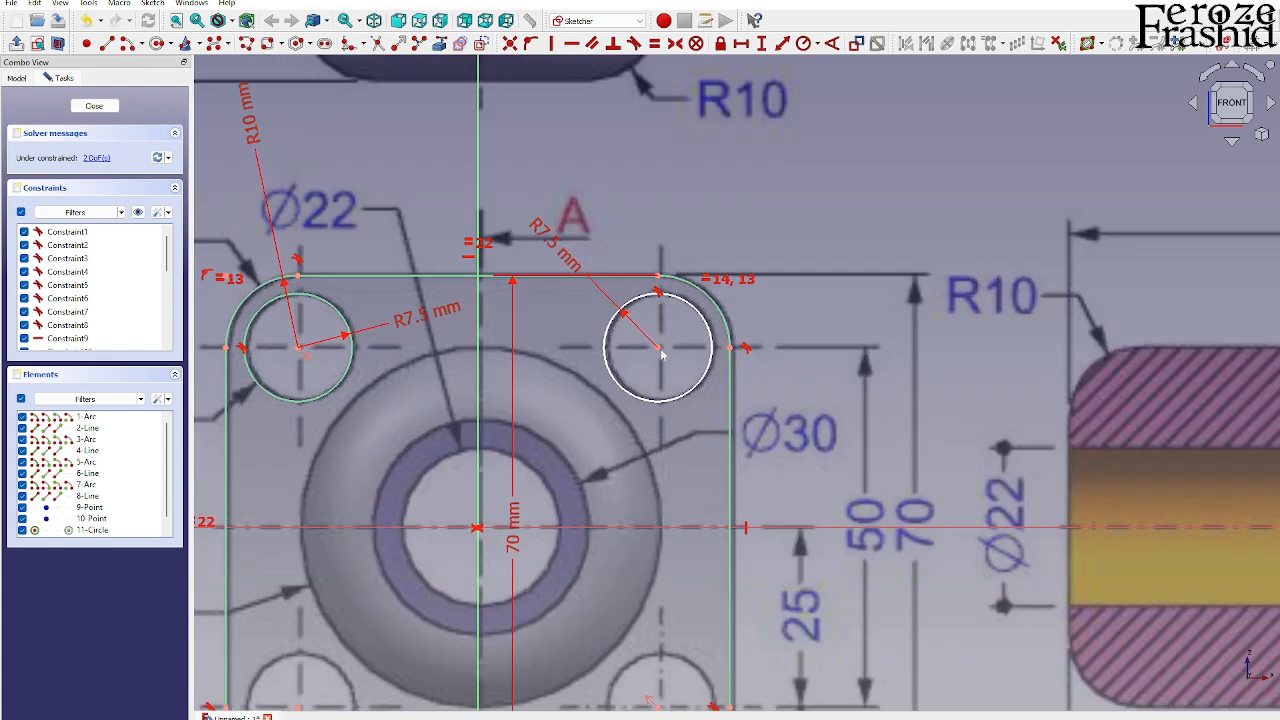
left_click_drag(658, 349, 656, 359)
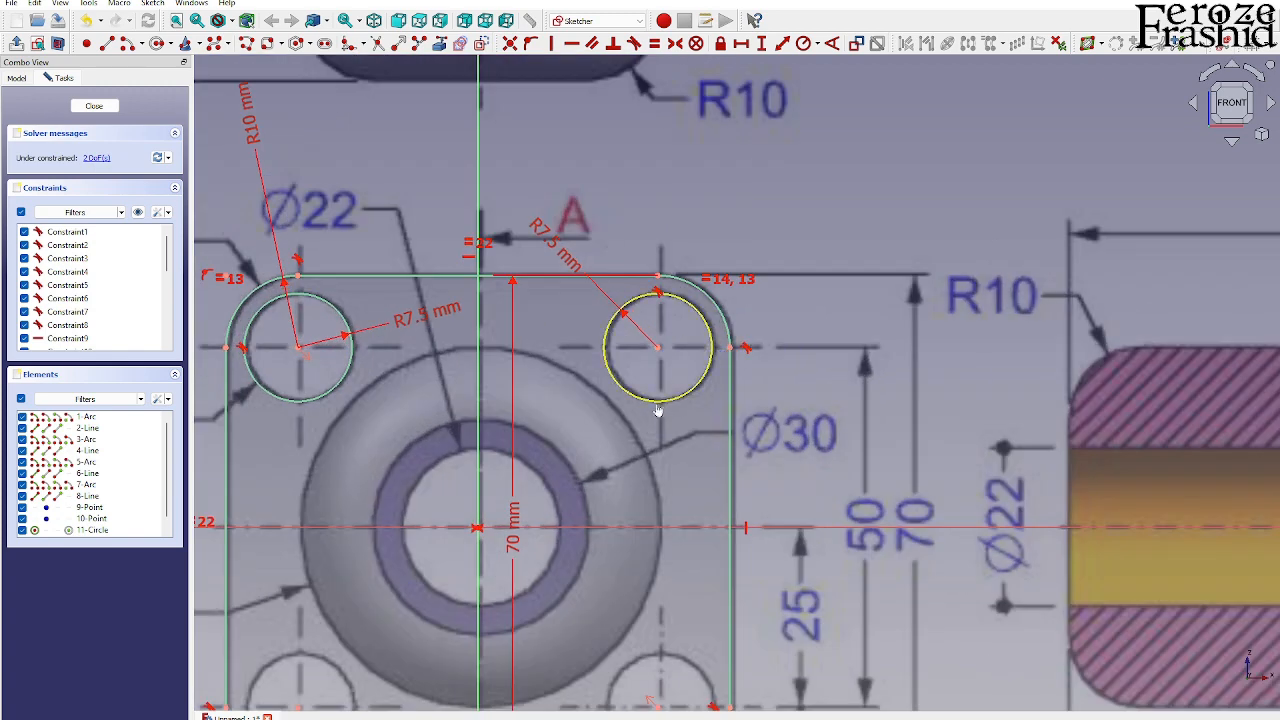
left_click_drag(654, 404, 643, 420)
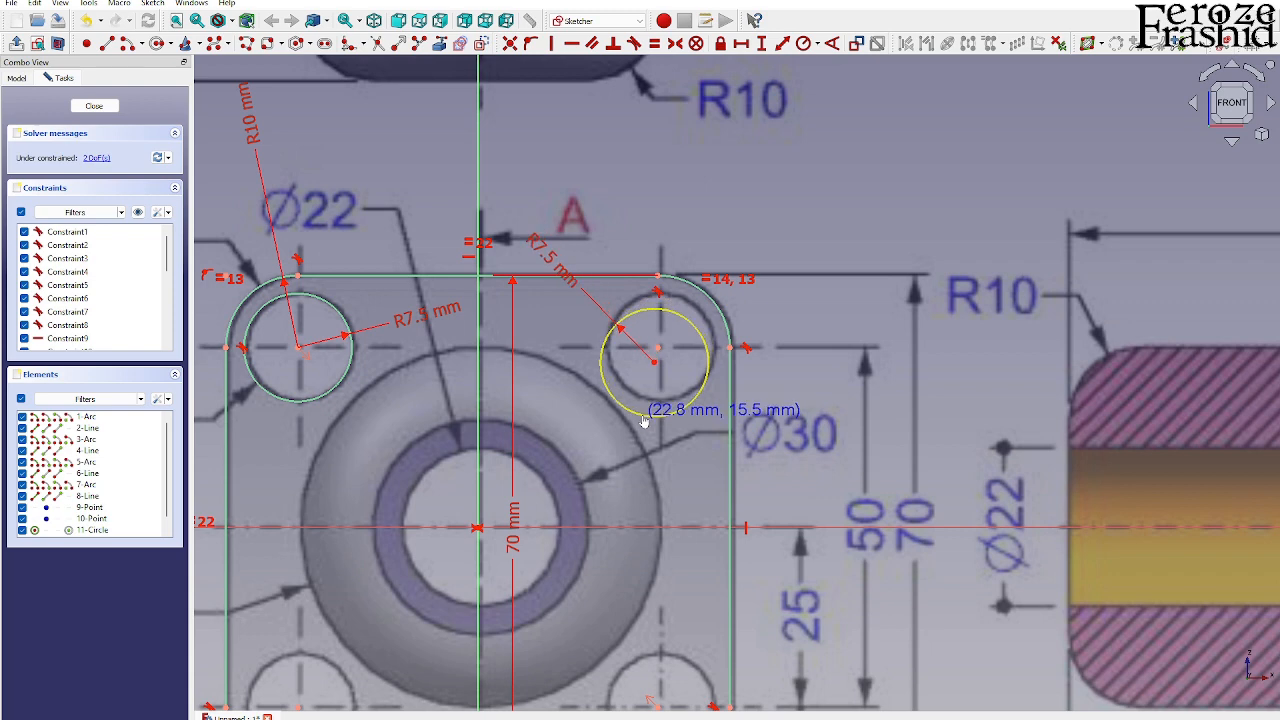
left_click(655, 346)
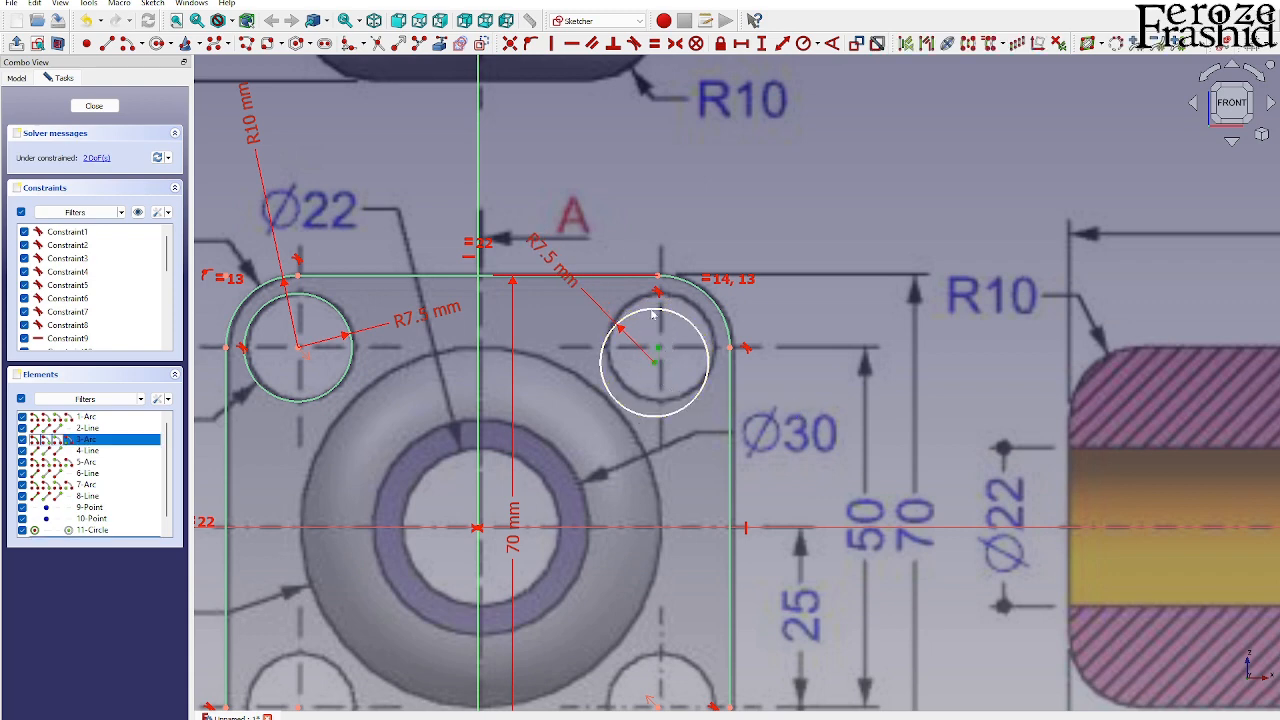
left_click(509, 43)
scroll(598, 265, "down", 2)
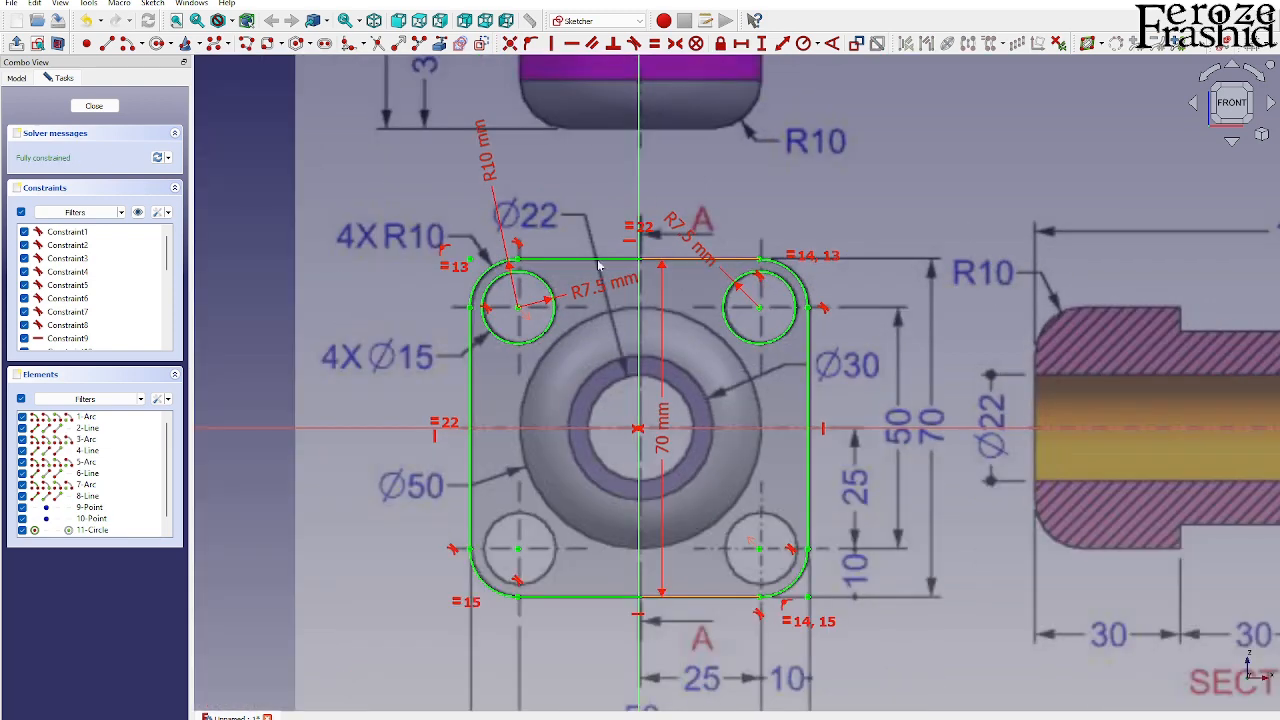
- Mirror both upper hole circles about the horizontal axis to create the two lower holes
left_click(540, 336)
left_click(750, 345)
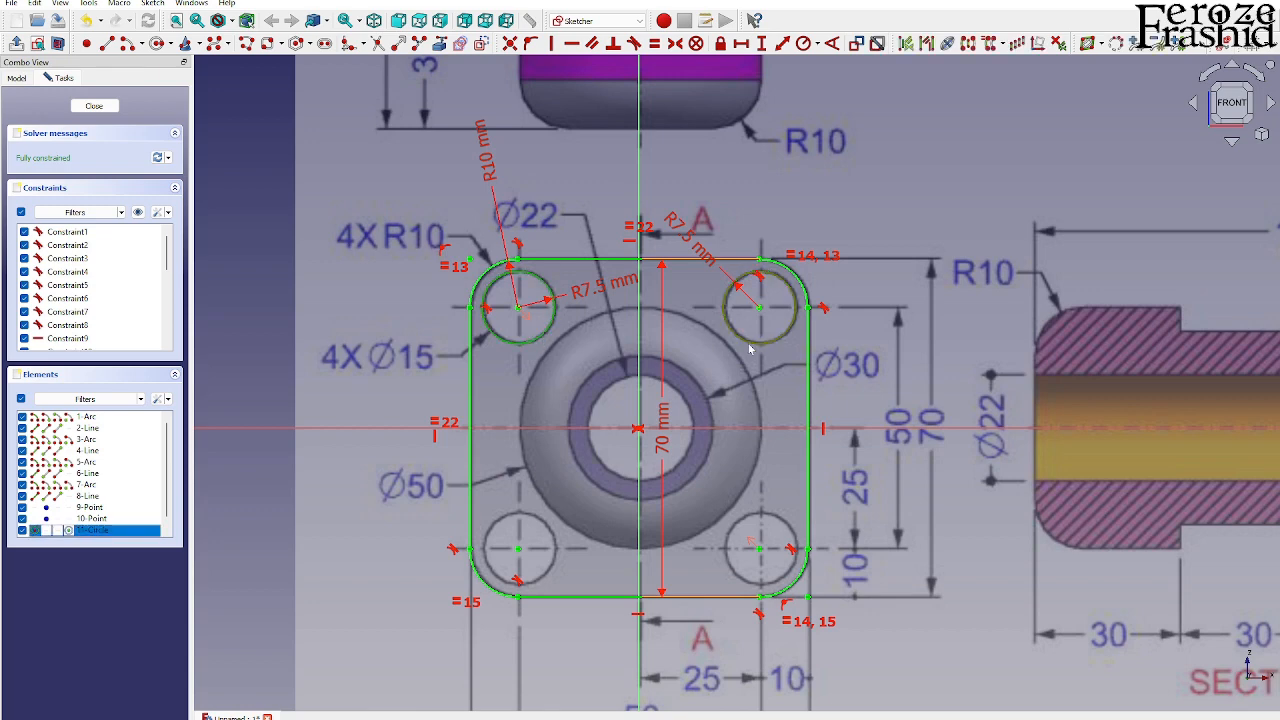
left_click(565, 430)
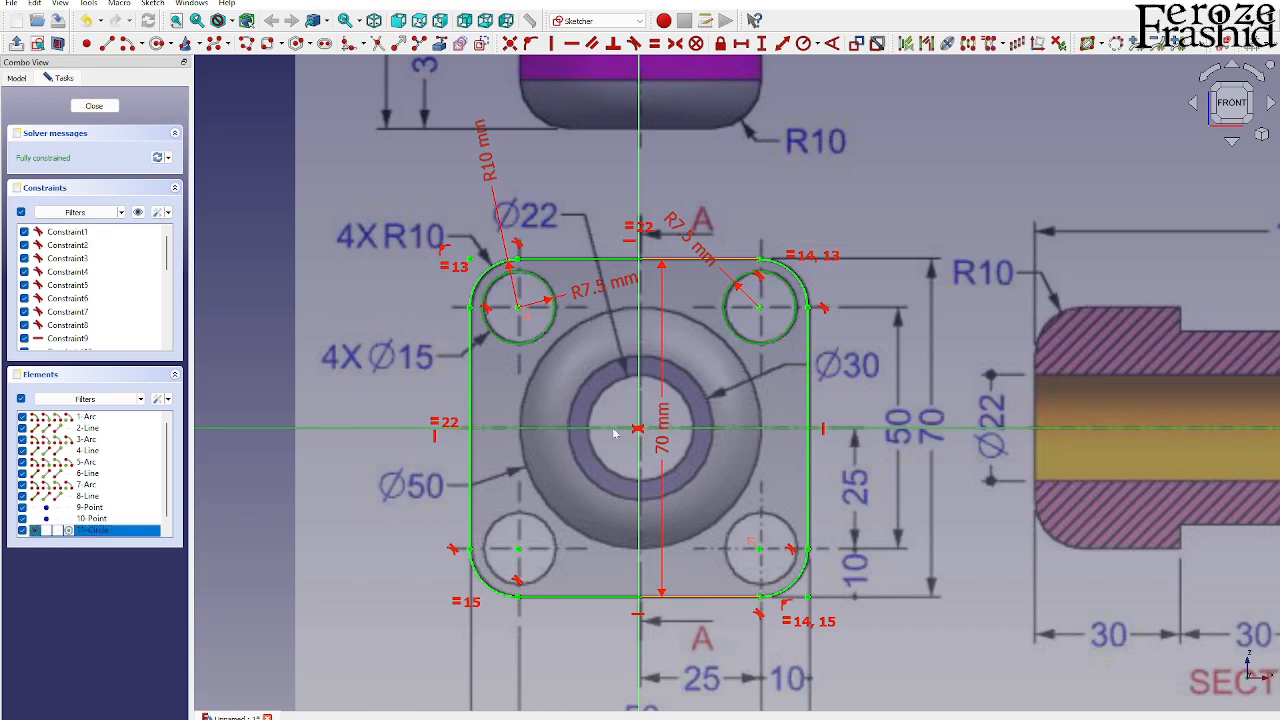
left_click(968, 44)
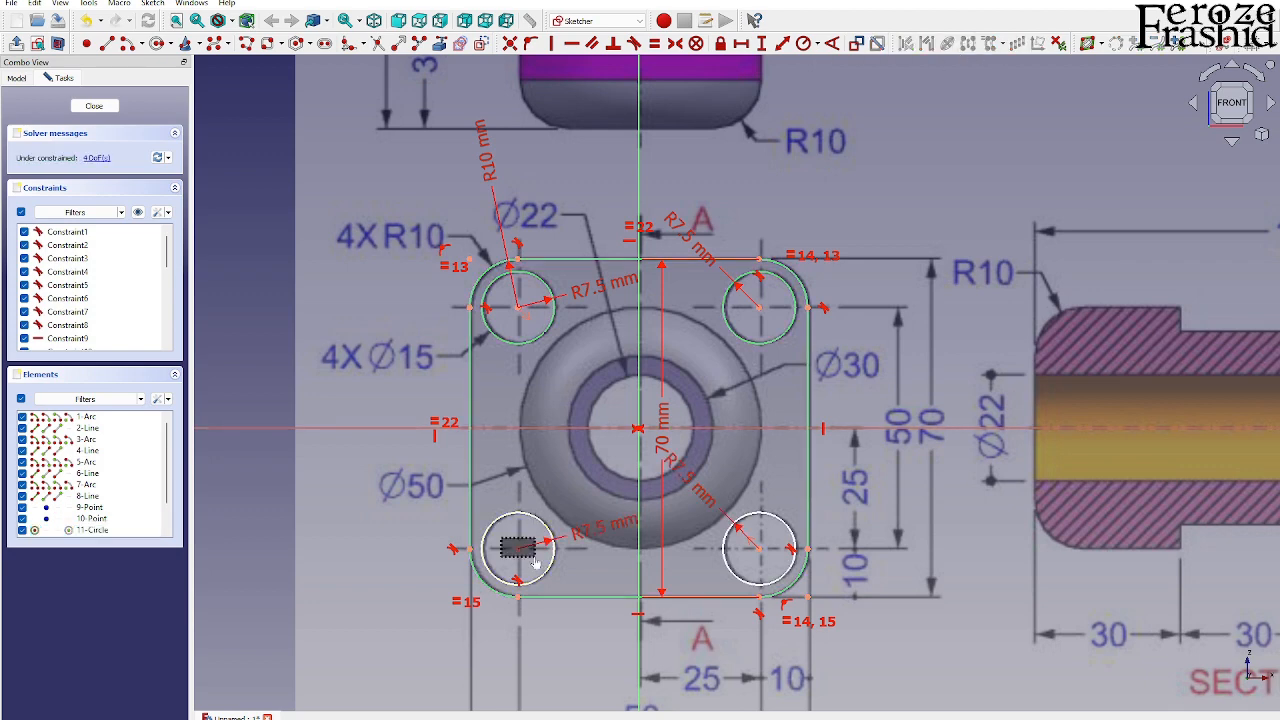
- Constrain the centres of the two lower hole circles coincident with the centres of their corner arcs
left_click(508, 543)
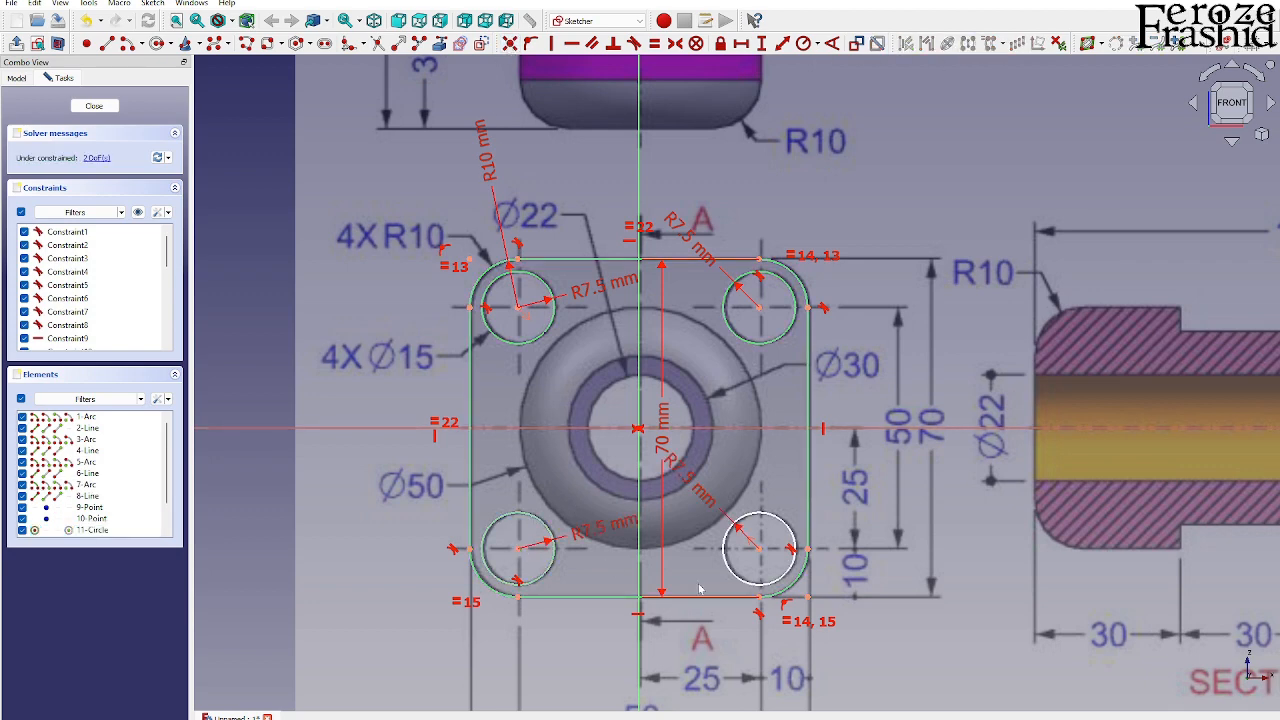
scroll(765, 550, "up", 3)
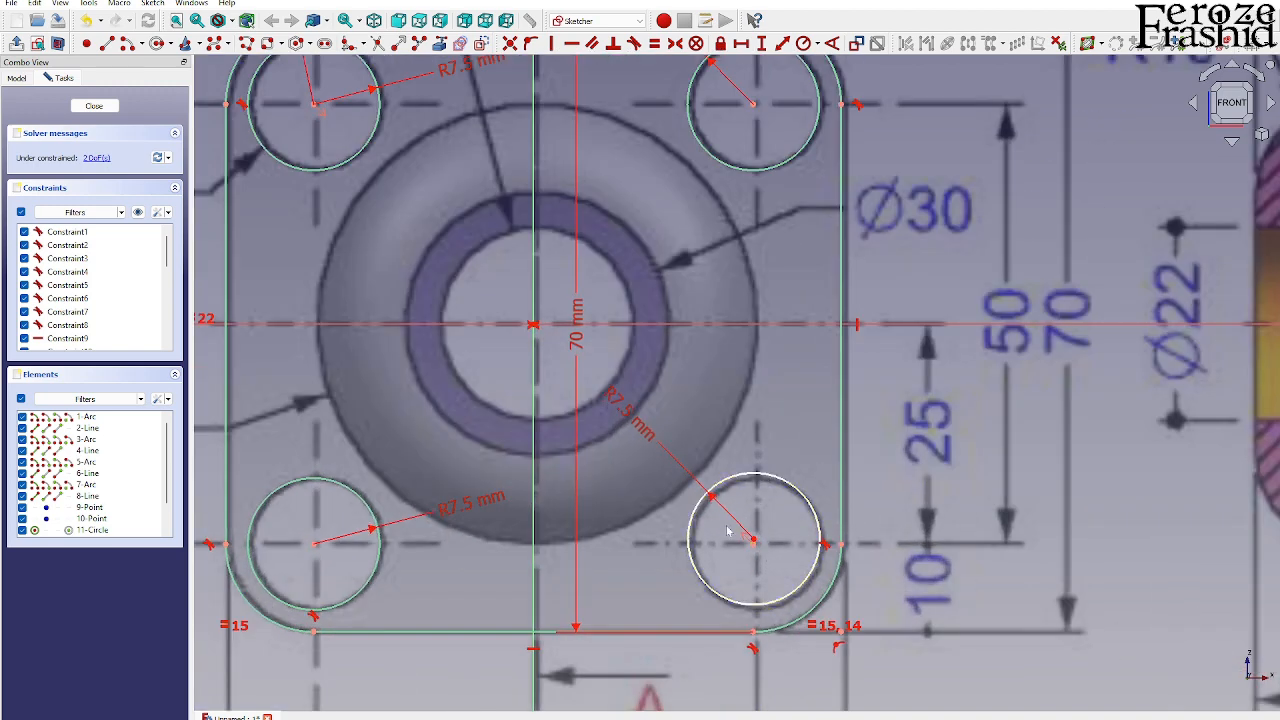
left_click_drag(728, 522, 796, 588)
left_click(510, 45)
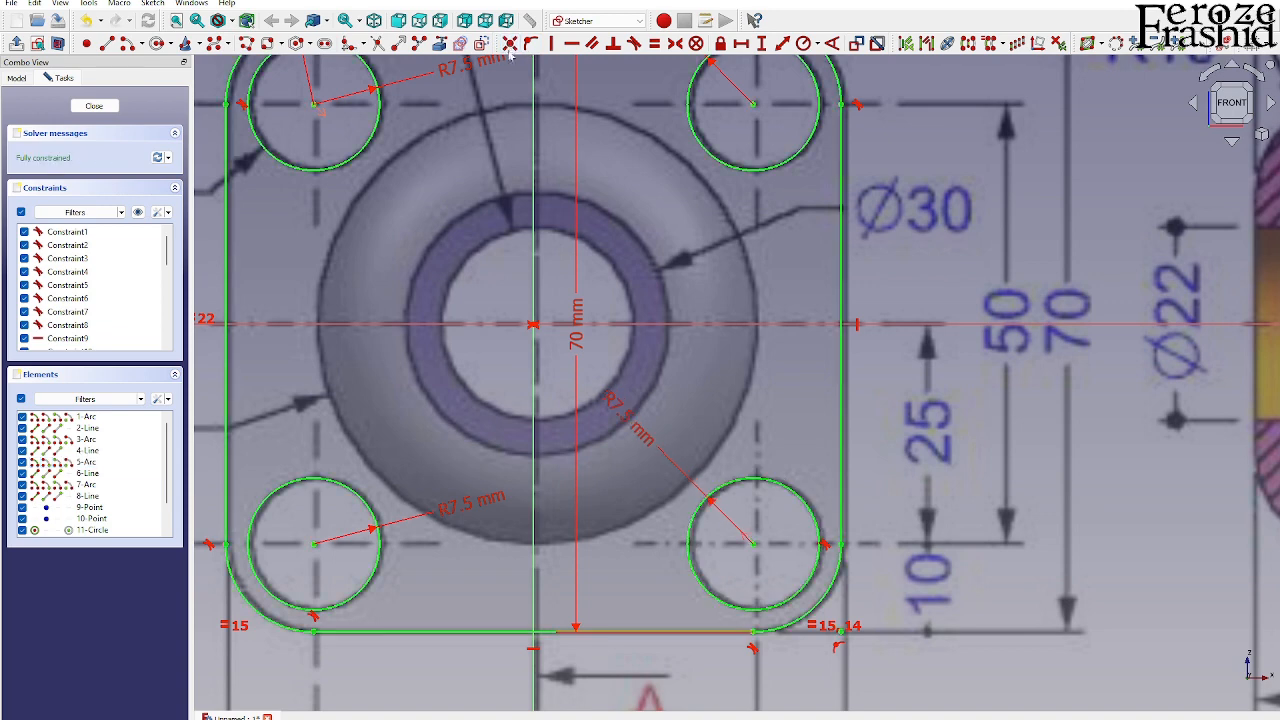
scroll(677, 271, "down", 3)
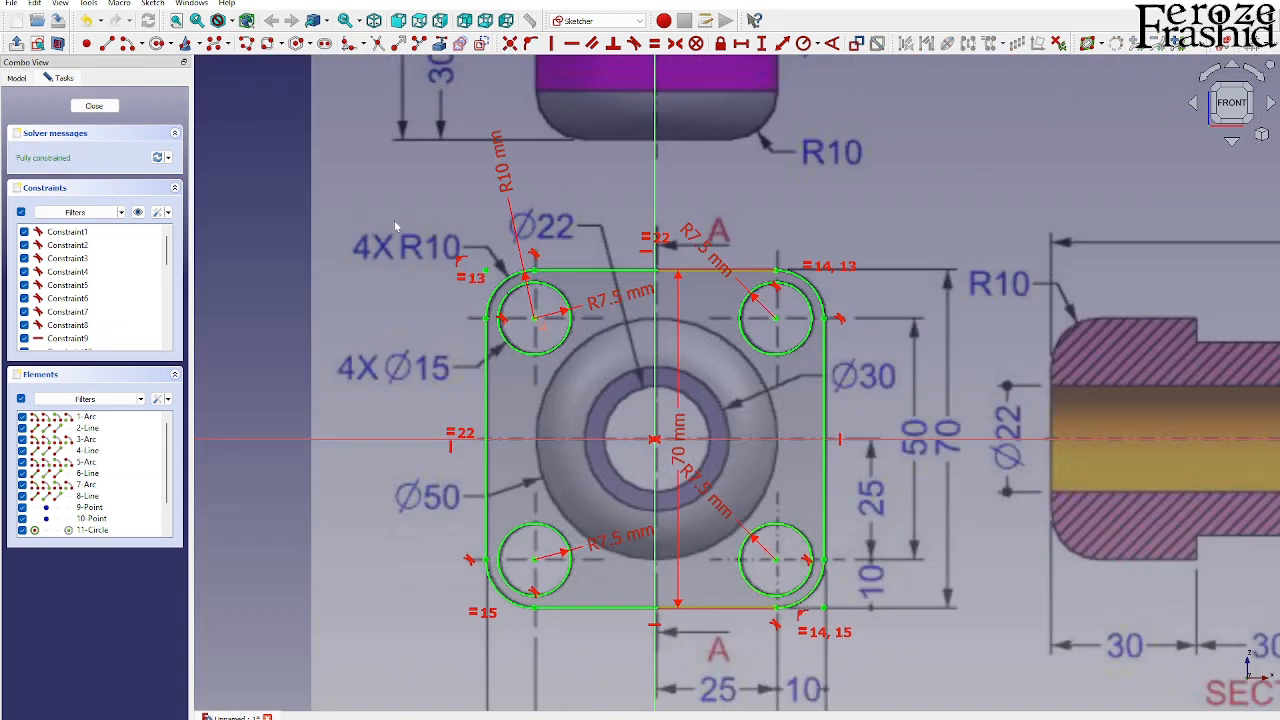
- Draw the central bore circle at the sketch origin with a radius of 11 mm and close the sketch
left_click(157, 43)
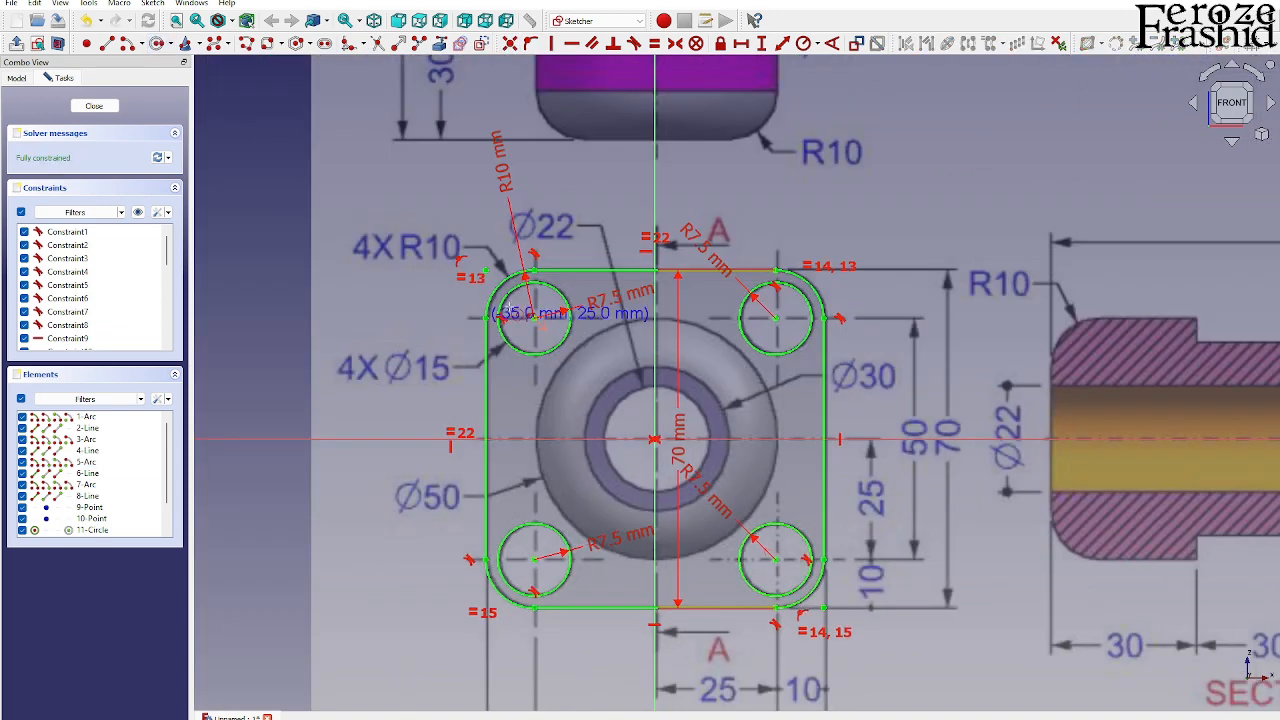
left_click(655, 441)
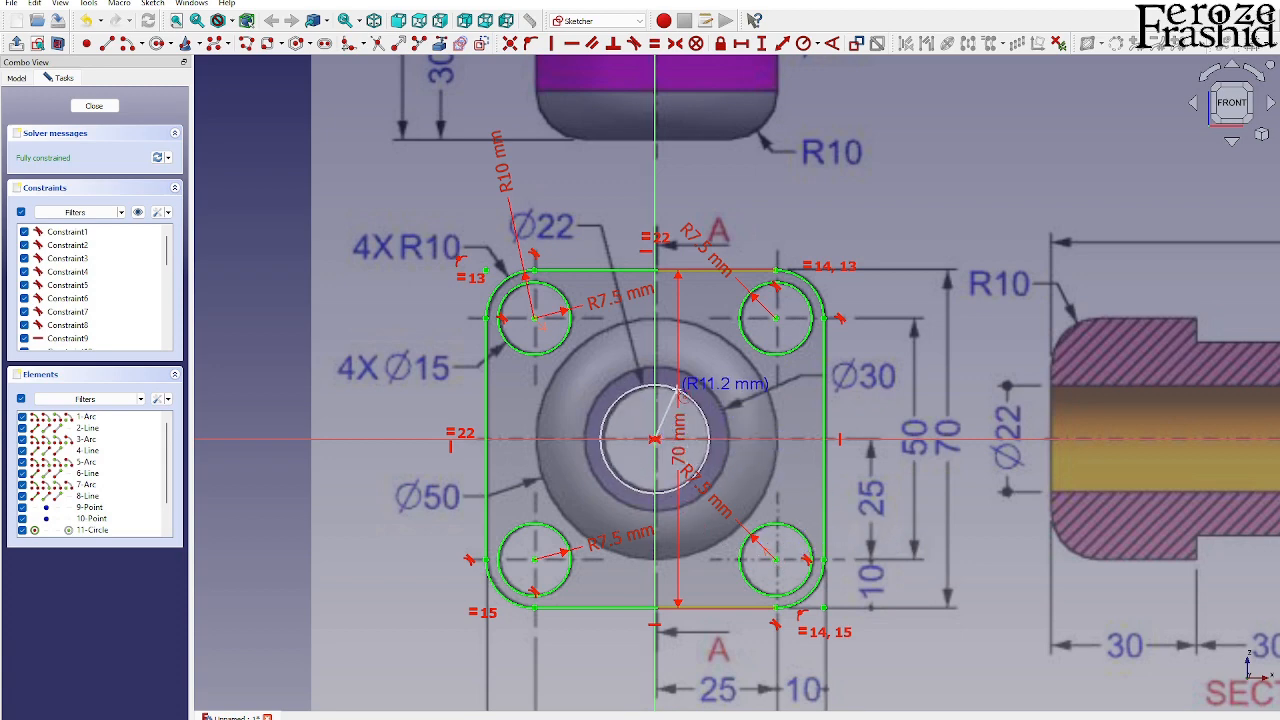
left_click(695, 402)
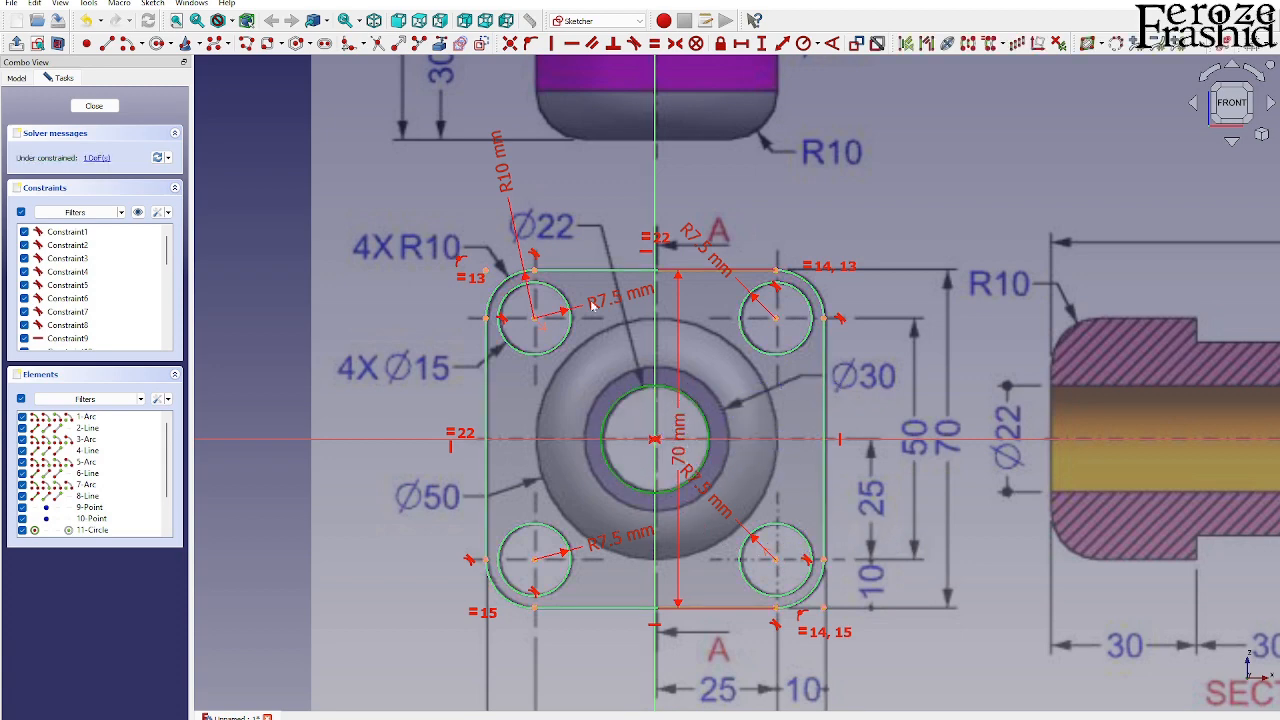
left_click(803, 43)
type("11.15")
key("Return")
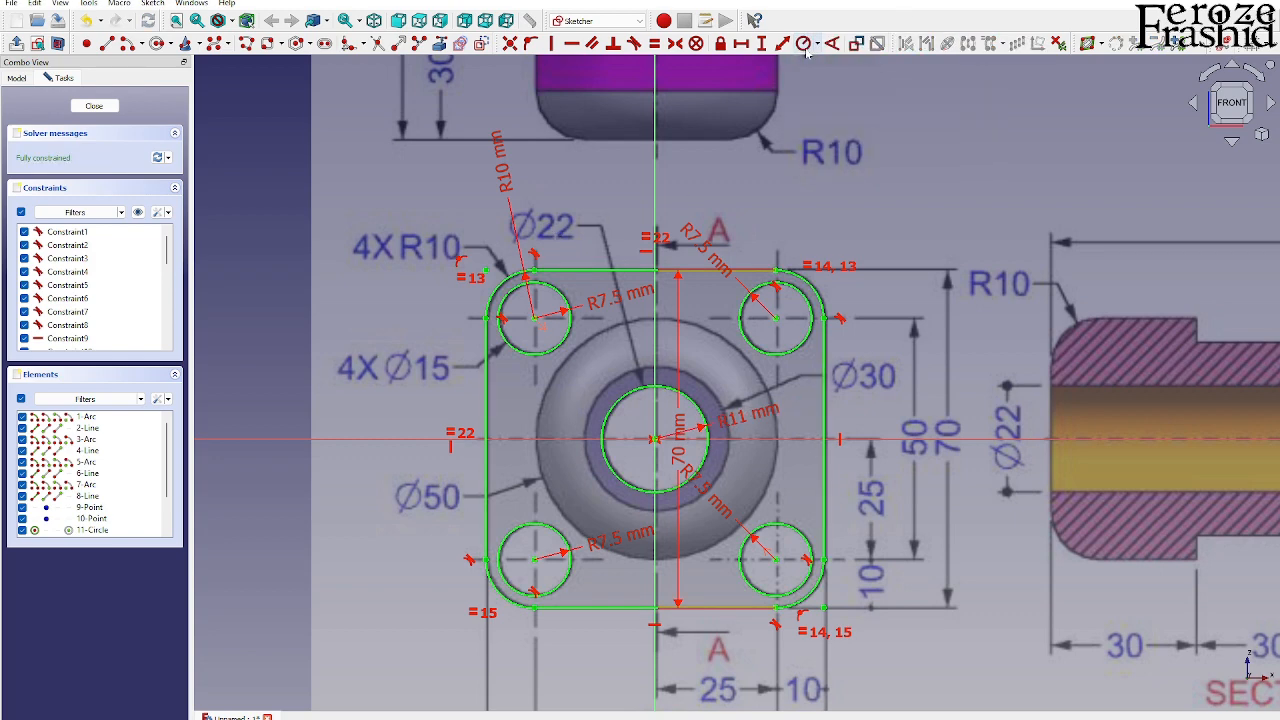
left_click(94, 106)
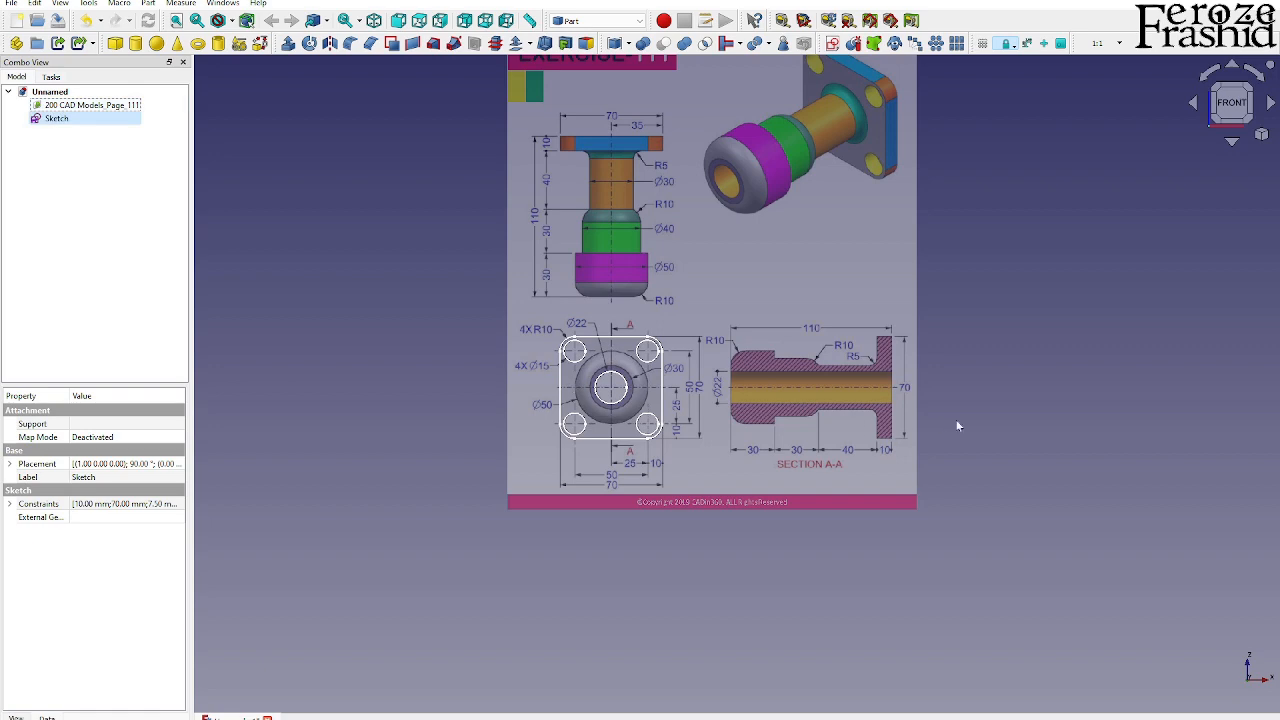
- Rename the finished flange sketch as sksBase
mouse_move(814, 416)
middle_mouse_down()
mouse_move(557, 411)
mouse_move(693, 390)
middle_mouse_up()
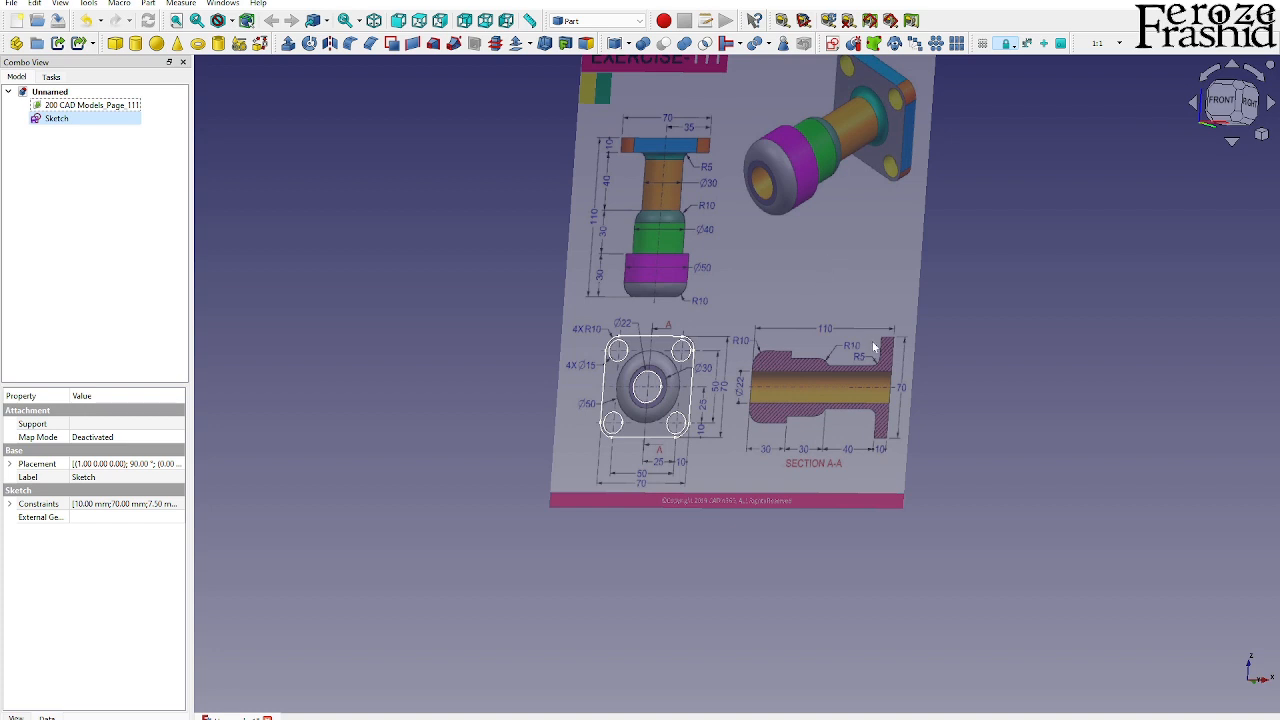
scroll(874, 347, "up", 3)
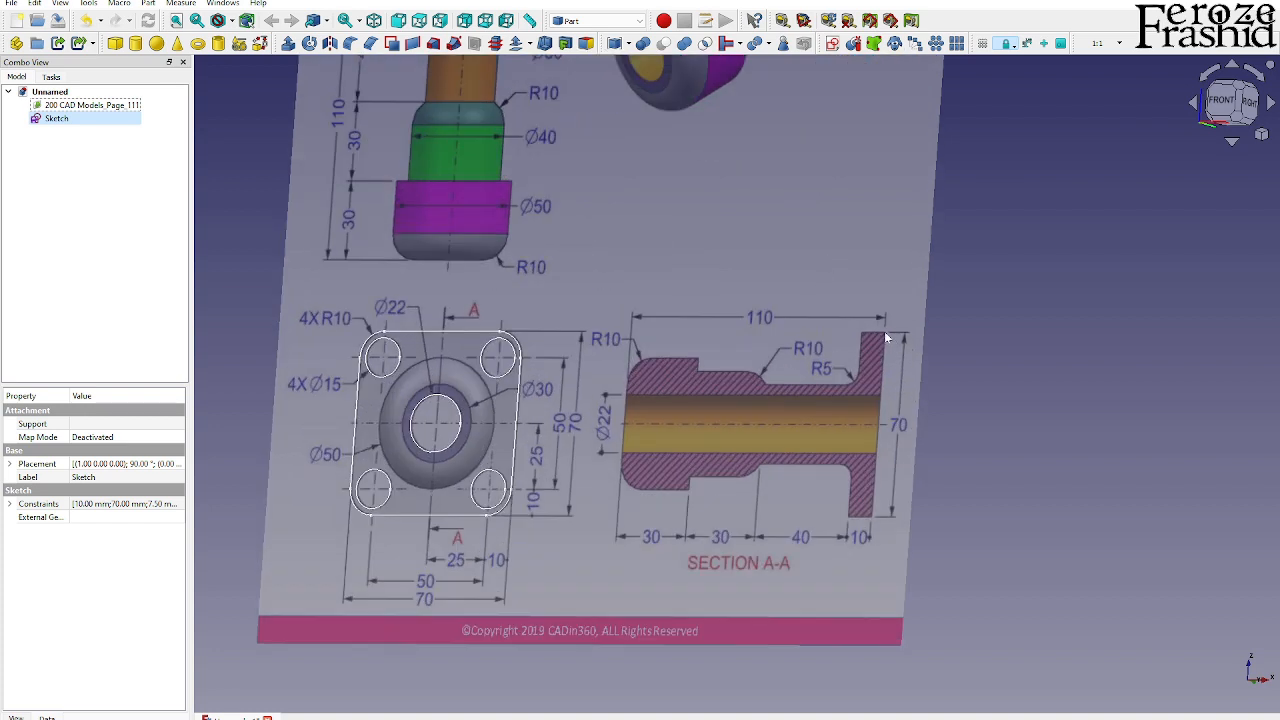
left_click(510, 371)
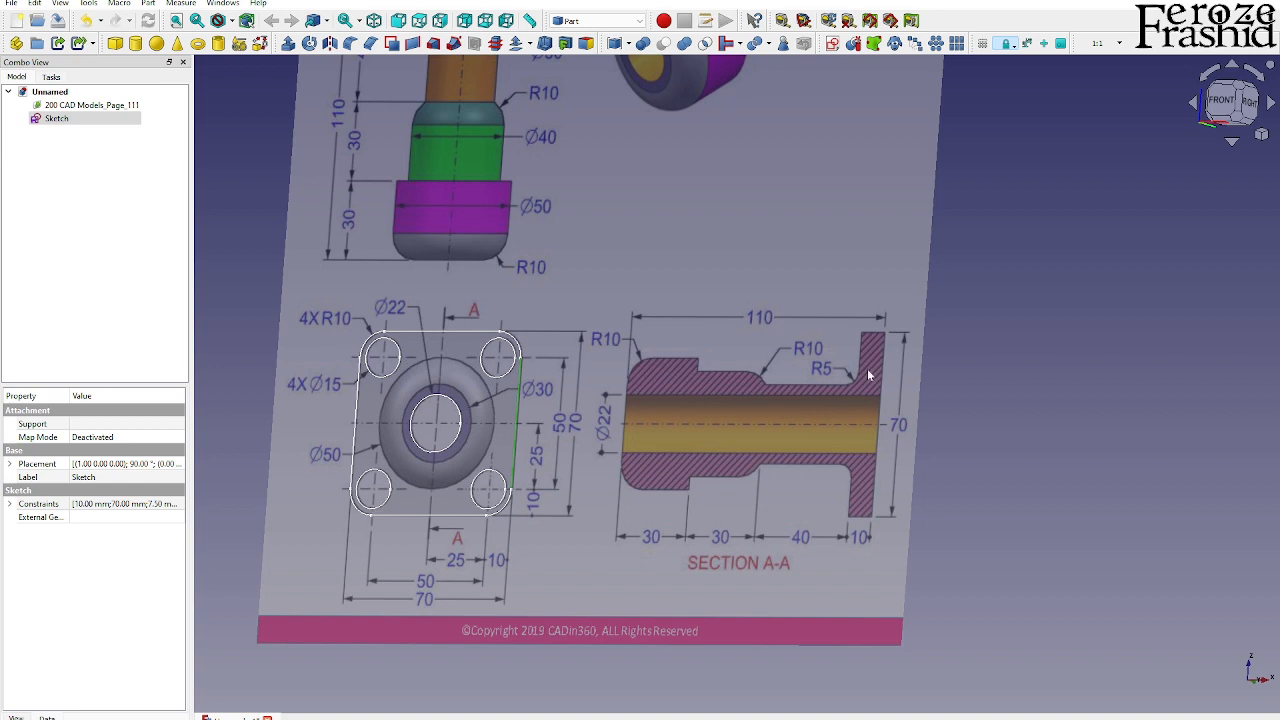
left_click(107, 162)
left_click(87, 122)
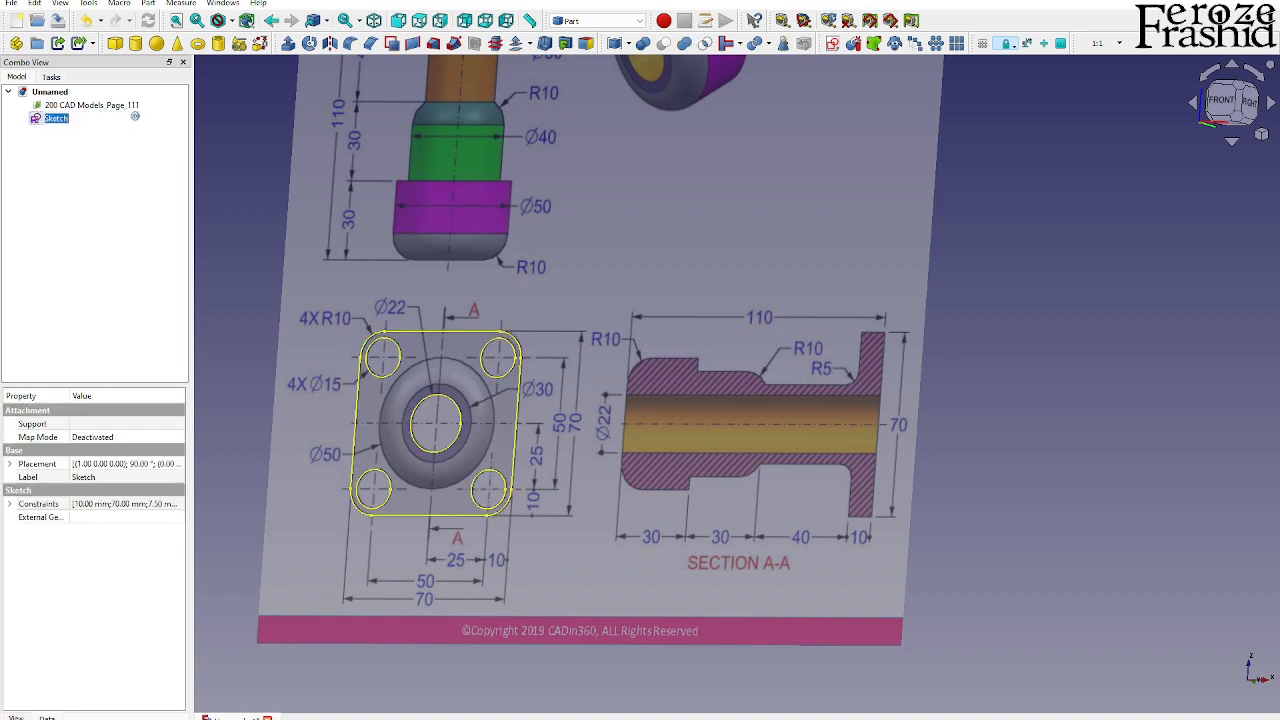
type("sksBase")
key("Return")
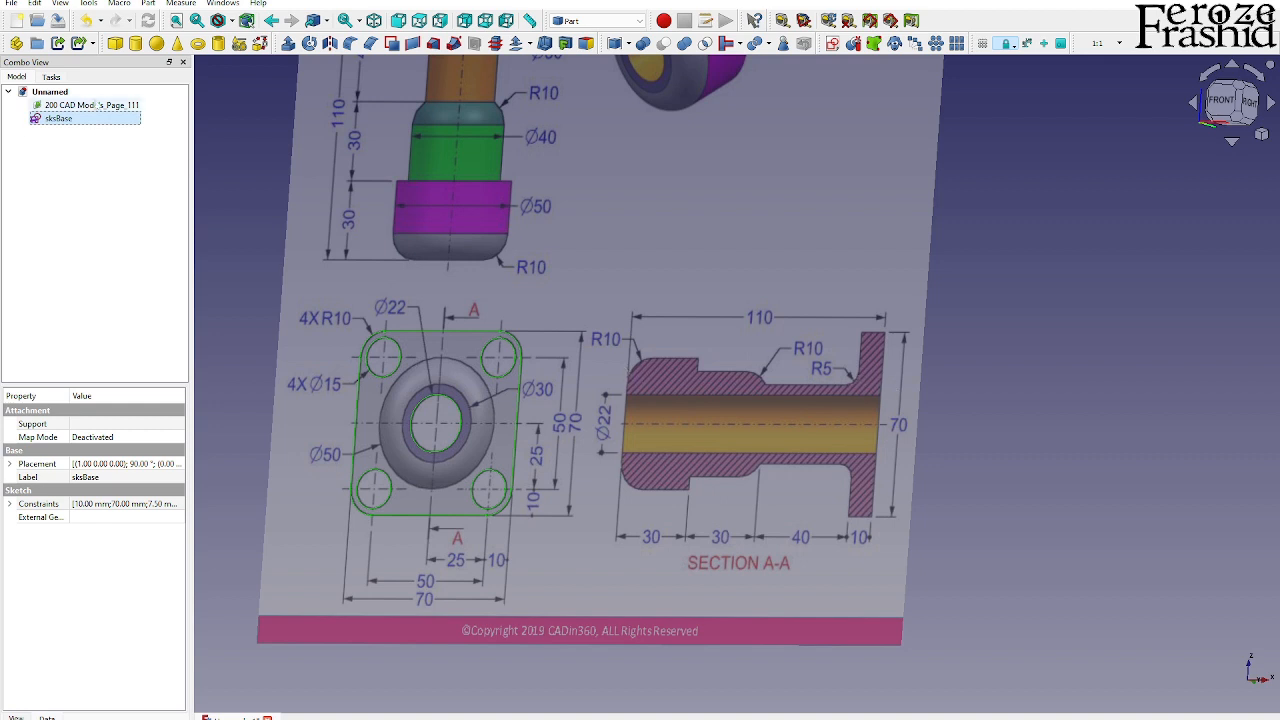
- Extrude sksBase 10 mm as a solid along its normal with the direction reversed
left_click(287, 44)
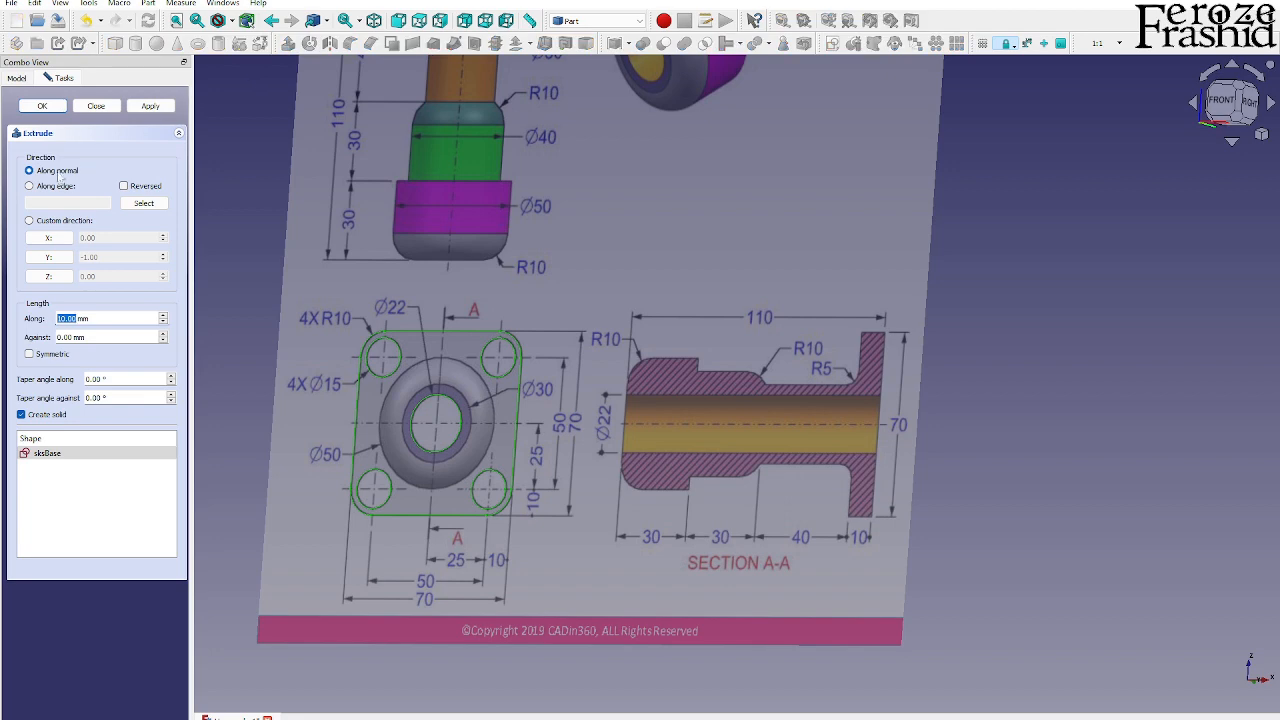
left_click(136, 188)
left_click(151, 107)
left_click(96, 105)
mouse_move(383, 244)
middle_mouse_down()
mouse_move(631, 303)
mouse_move(560, 317)
mouse_move(675, 425)
middle_mouse_up()
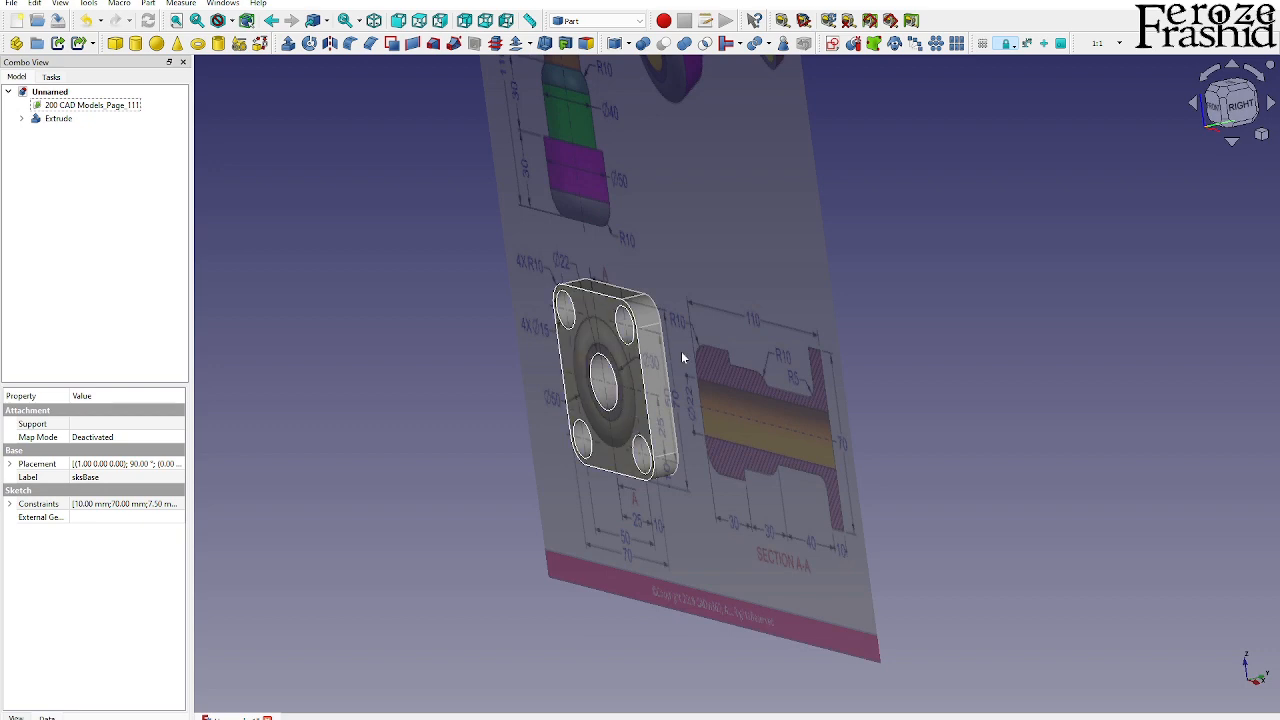
middle_click_drag(740, 395, 724, 390)
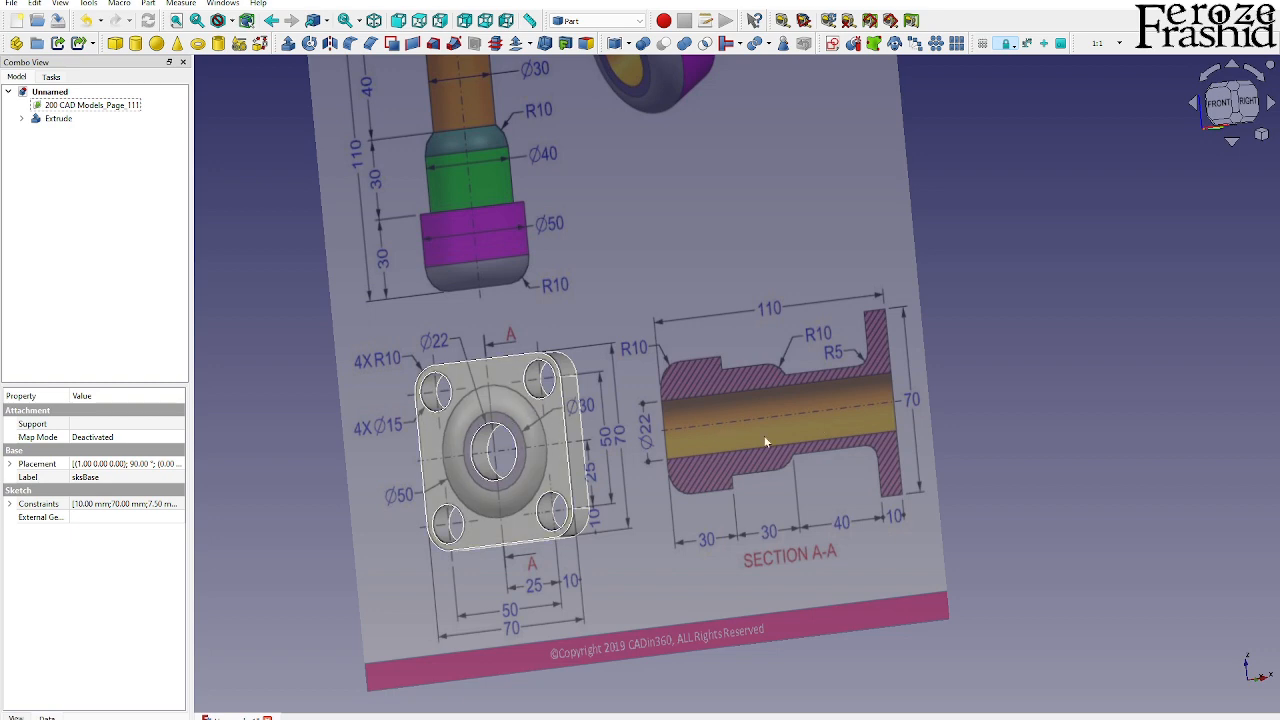
mouse_move(768, 442)
middle_mouse_down()
mouse_move(849, 380)
mouse_move(758, 405)
middle_mouse_up()
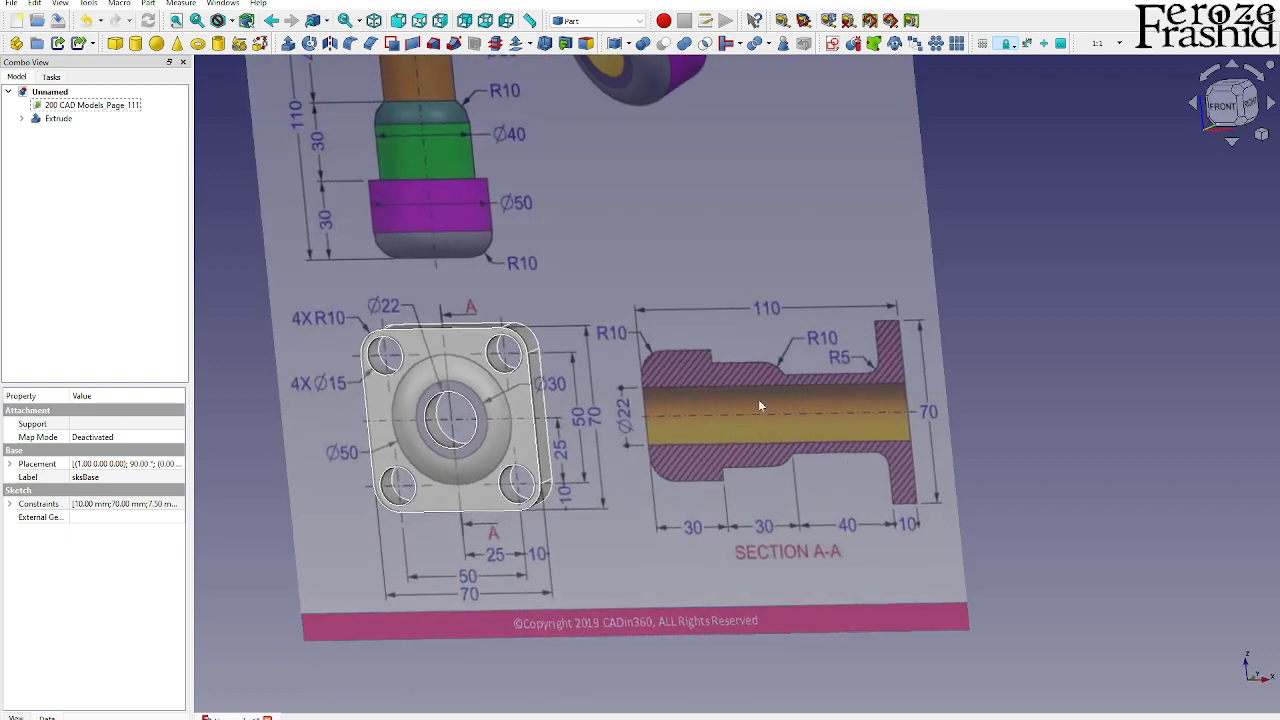
left_click(1222, 105)
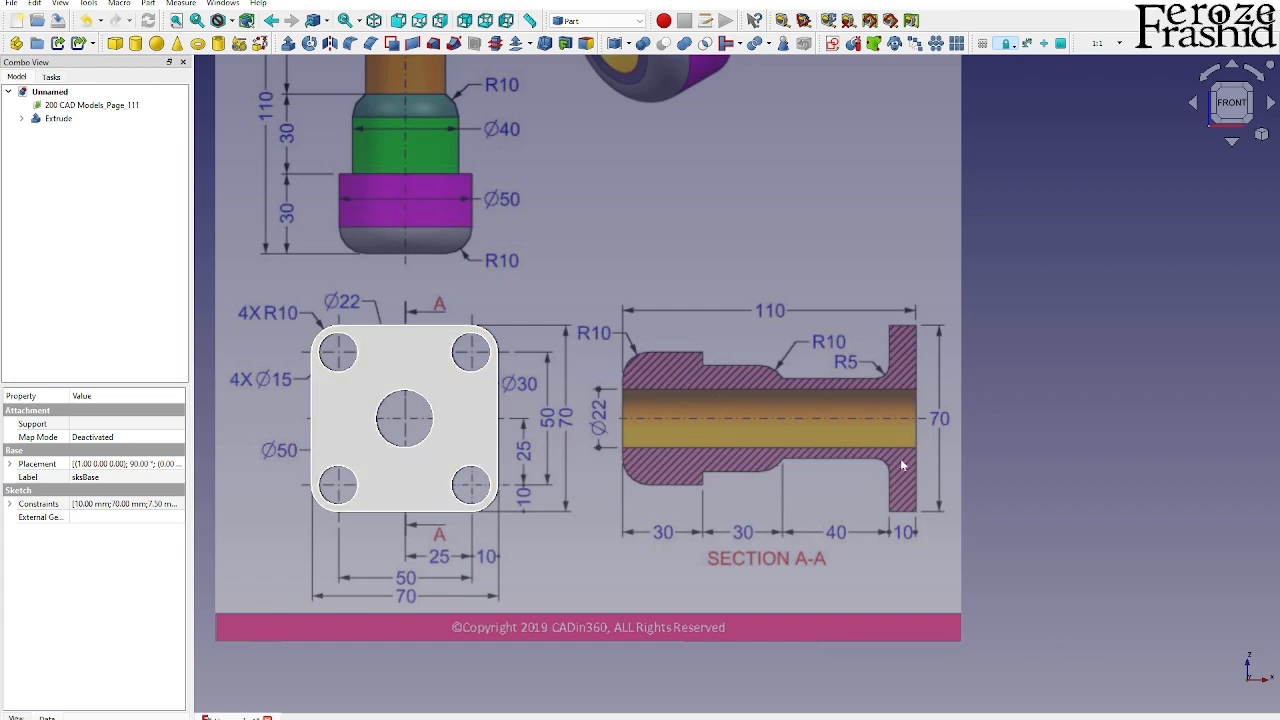
mouse_move(904, 466)
middle_mouse_down()
mouse_move(850, 434)
mouse_move(856, 418)
middle_mouse_up()
mouse_move(933, 456)
middle_mouse_down()
mouse_move(630, 450)
mouse_move(930, 450)
middle_mouse_up()
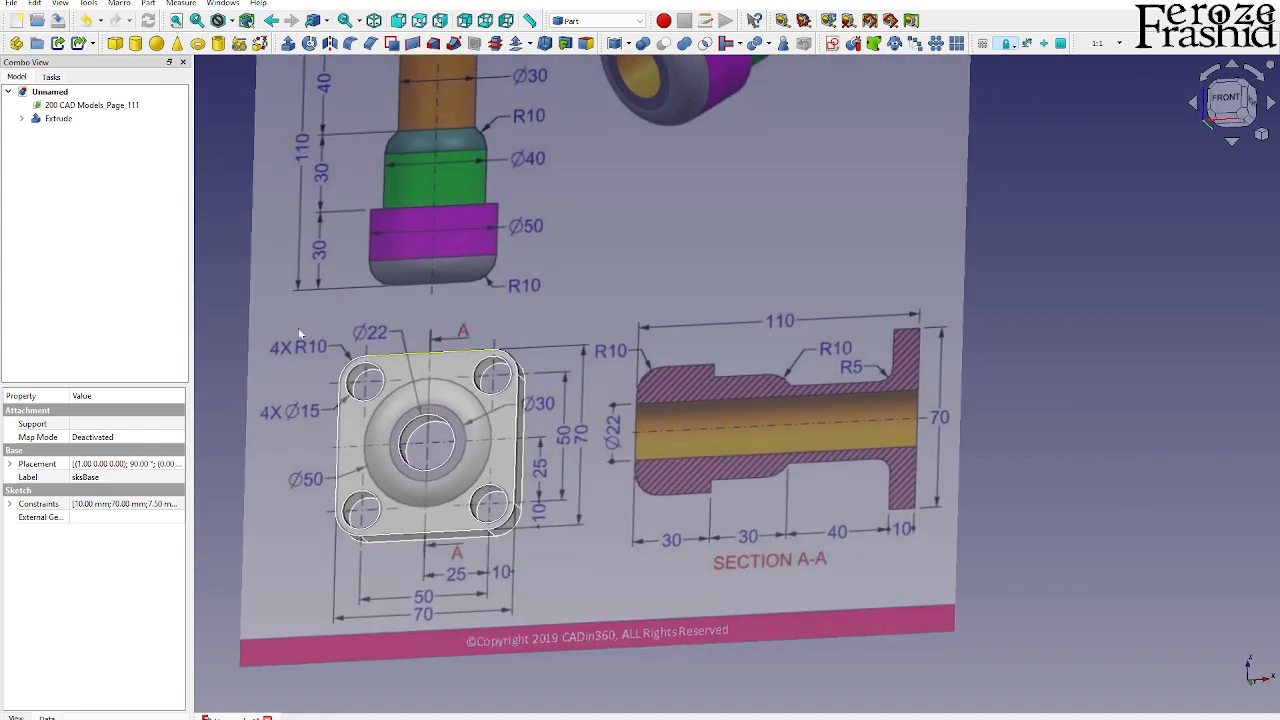
- Reorient the reference image plane onto the YZ-plane, keeping its offset at 0.00 mm
double_click(92, 105)
left_click(52, 201)
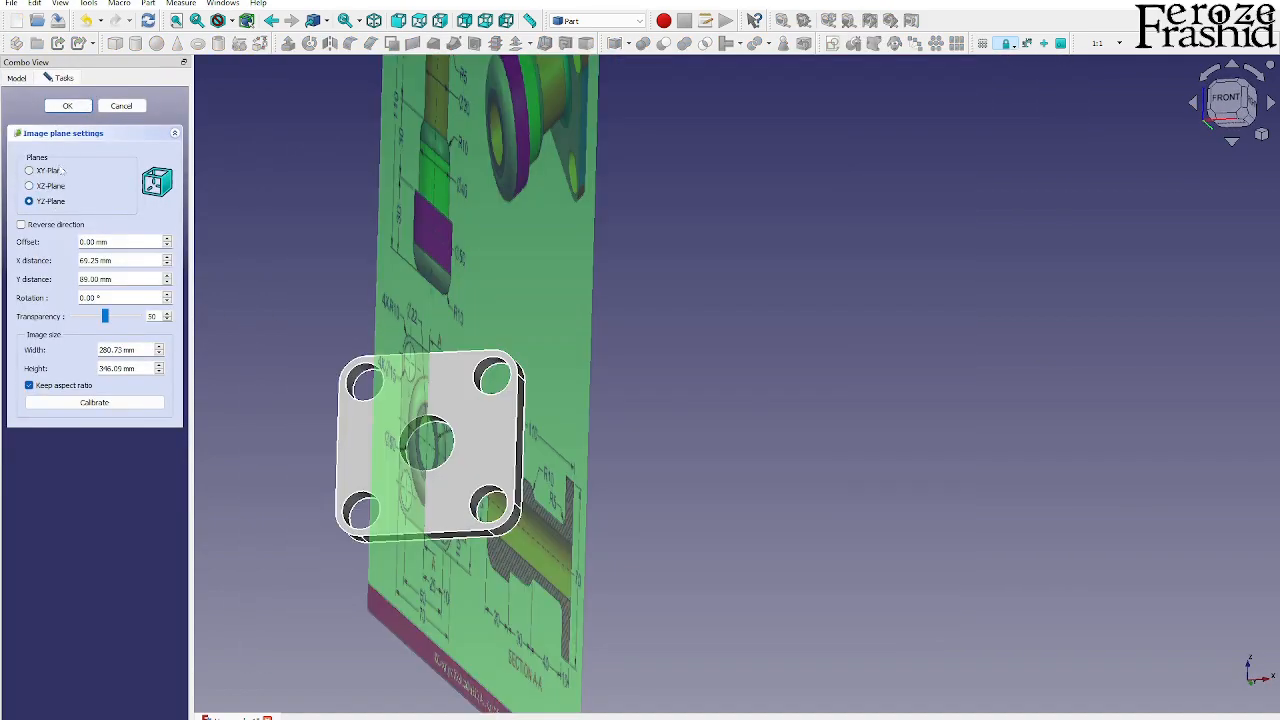
left_click(67, 105)
mouse_move(500, 390)
middle_mouse_down()
mouse_move(544, 379)
mouse_move(366, 397)
middle_mouse_up()
left_click(684, 425)
middle_click_drag(684, 425, 777, 459)
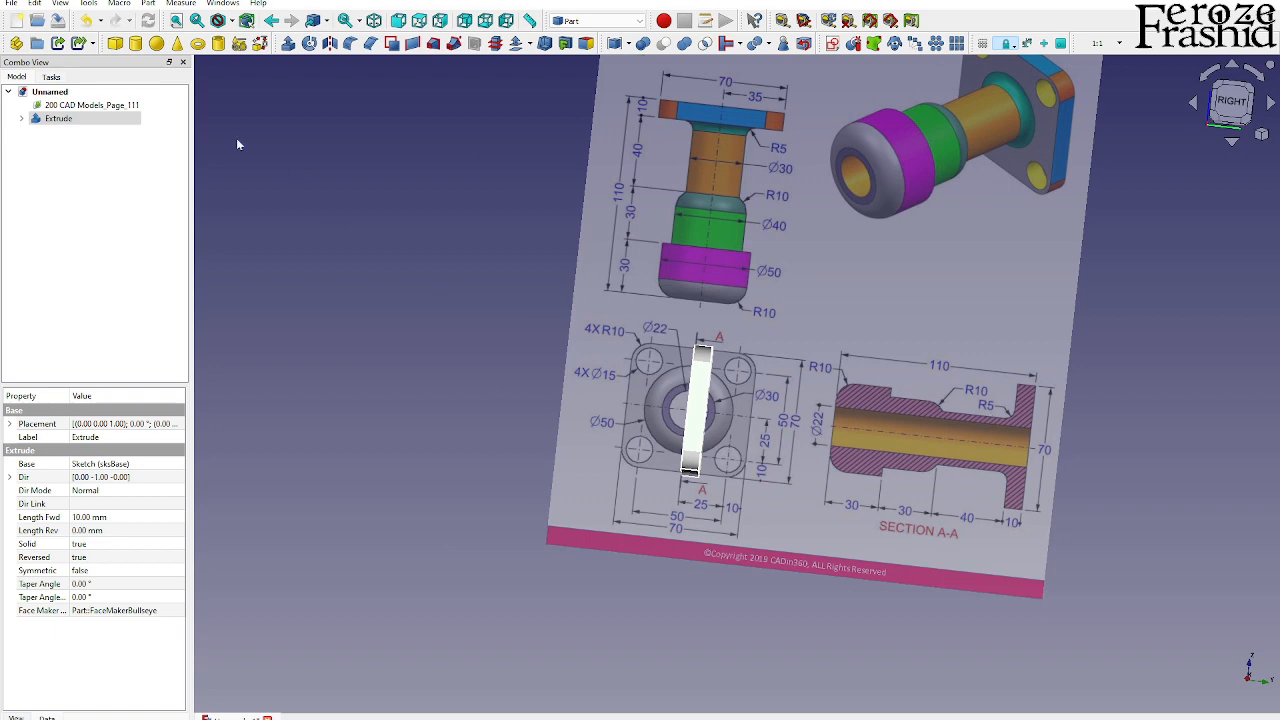
left_click(110, 105)
right_click(128, 108)
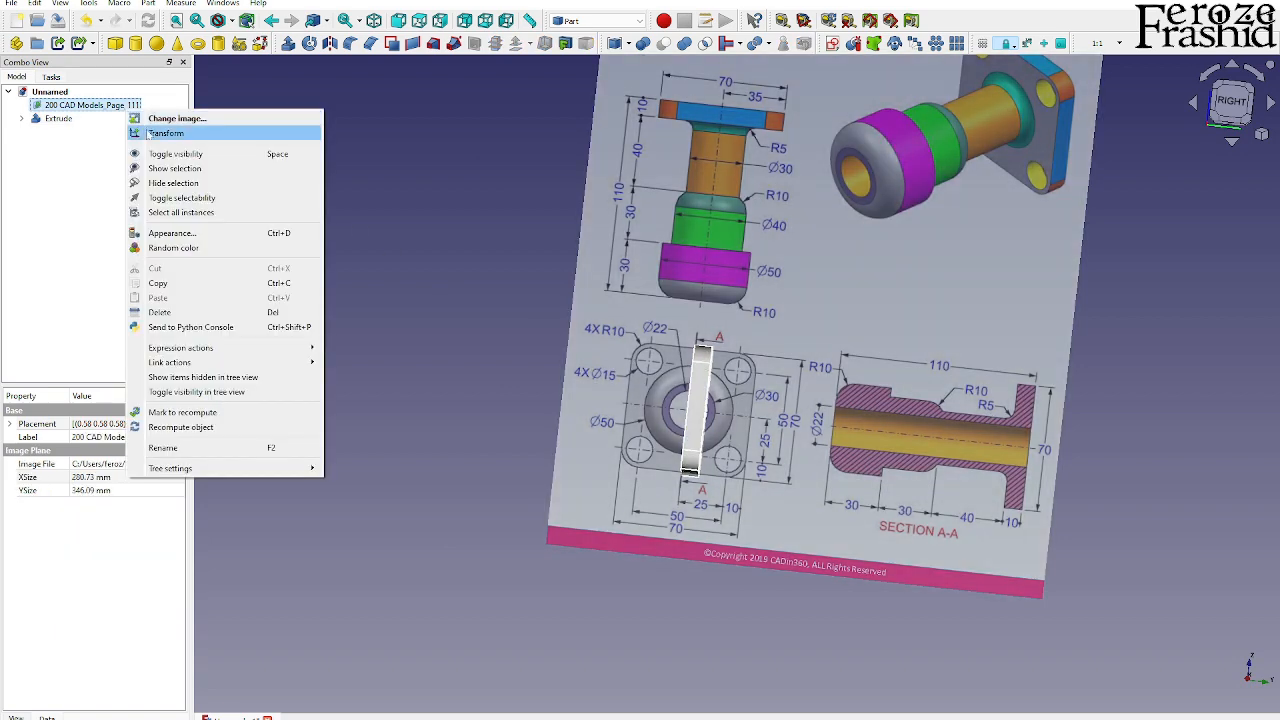
left_click(166, 133)
left_click_drag(978, 295, 671, 287)
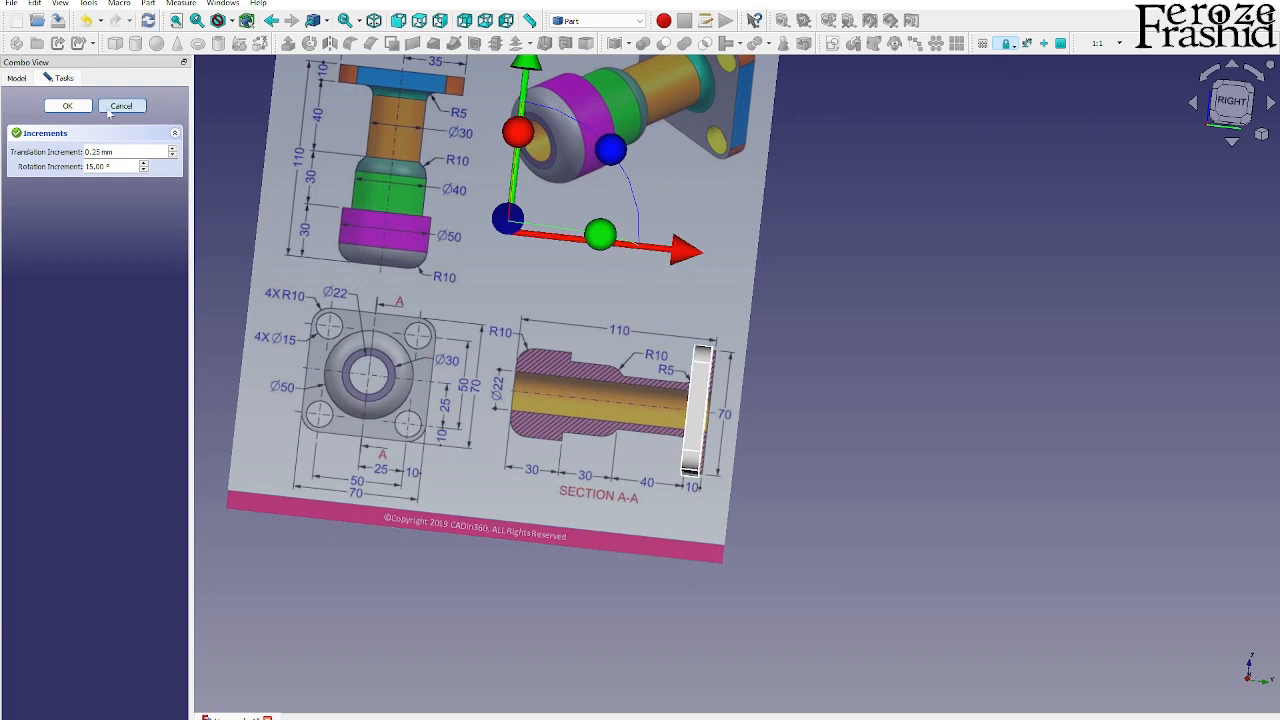
left_click(121, 106)
- Rename the extruded flange solid as Base
left_click(1231, 102)
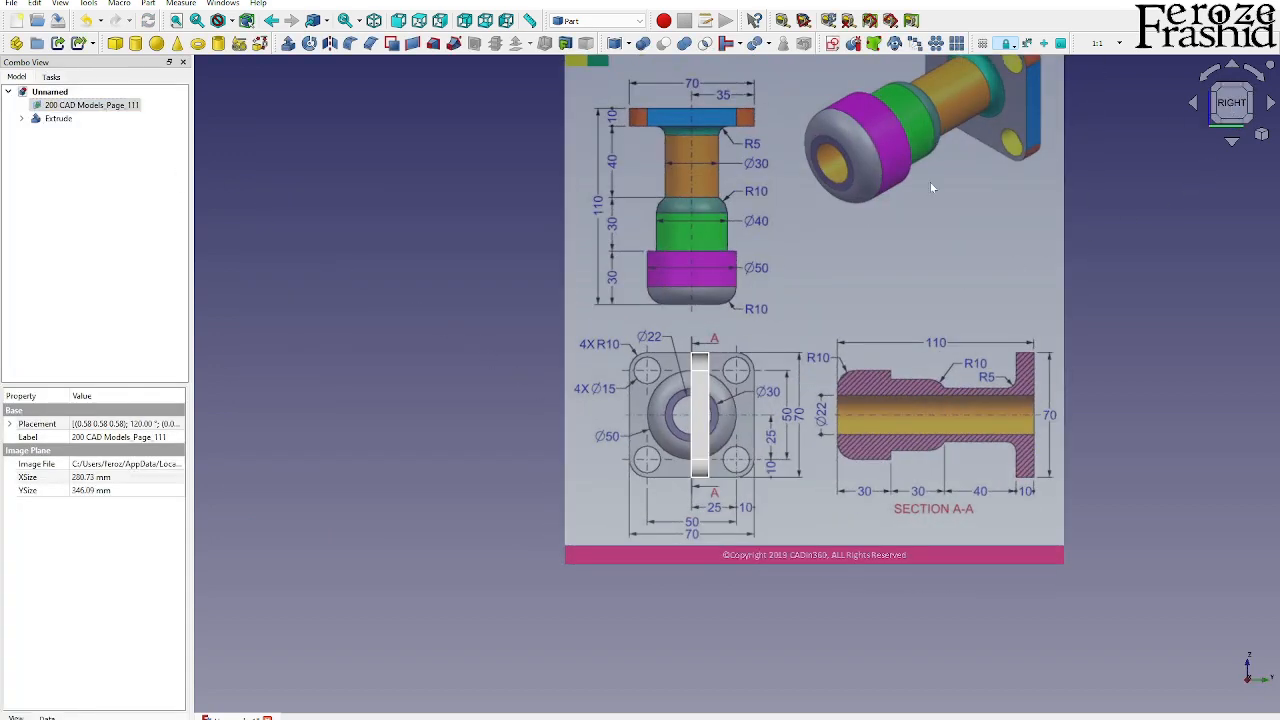
left_click(57, 118)
right_click(72, 121)
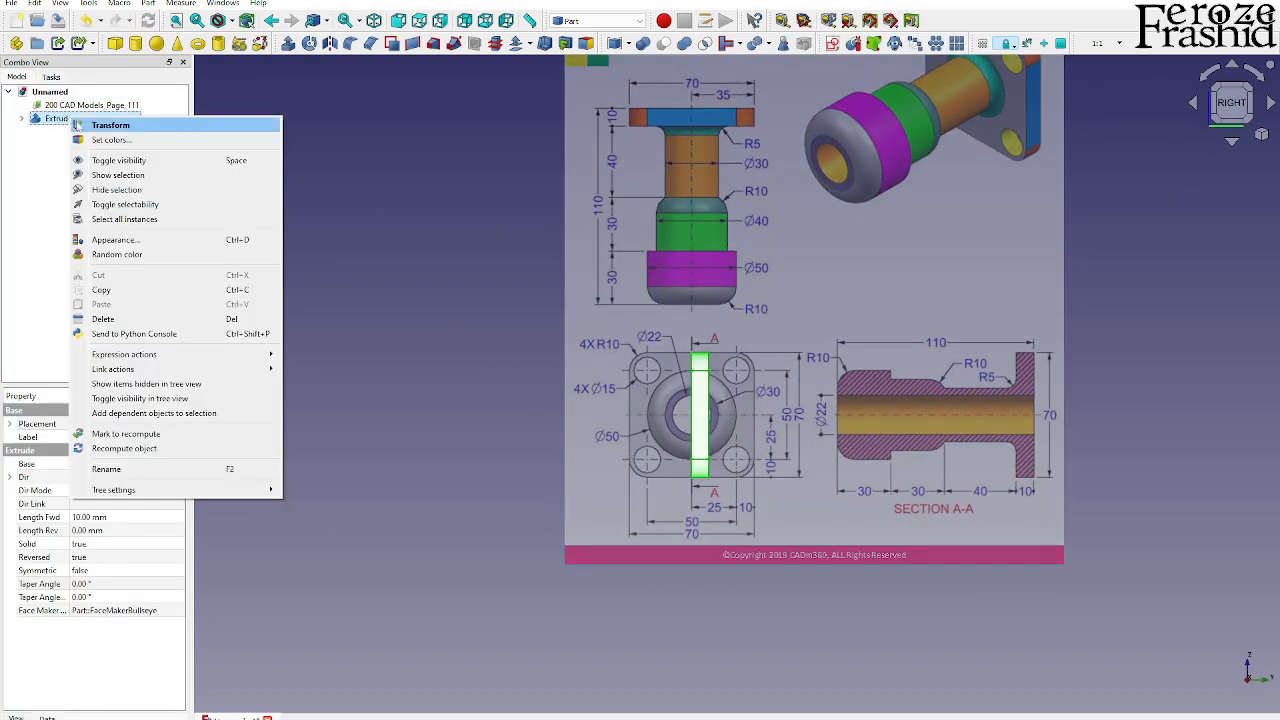
left_click(27, 147)
left_click(135, 117)
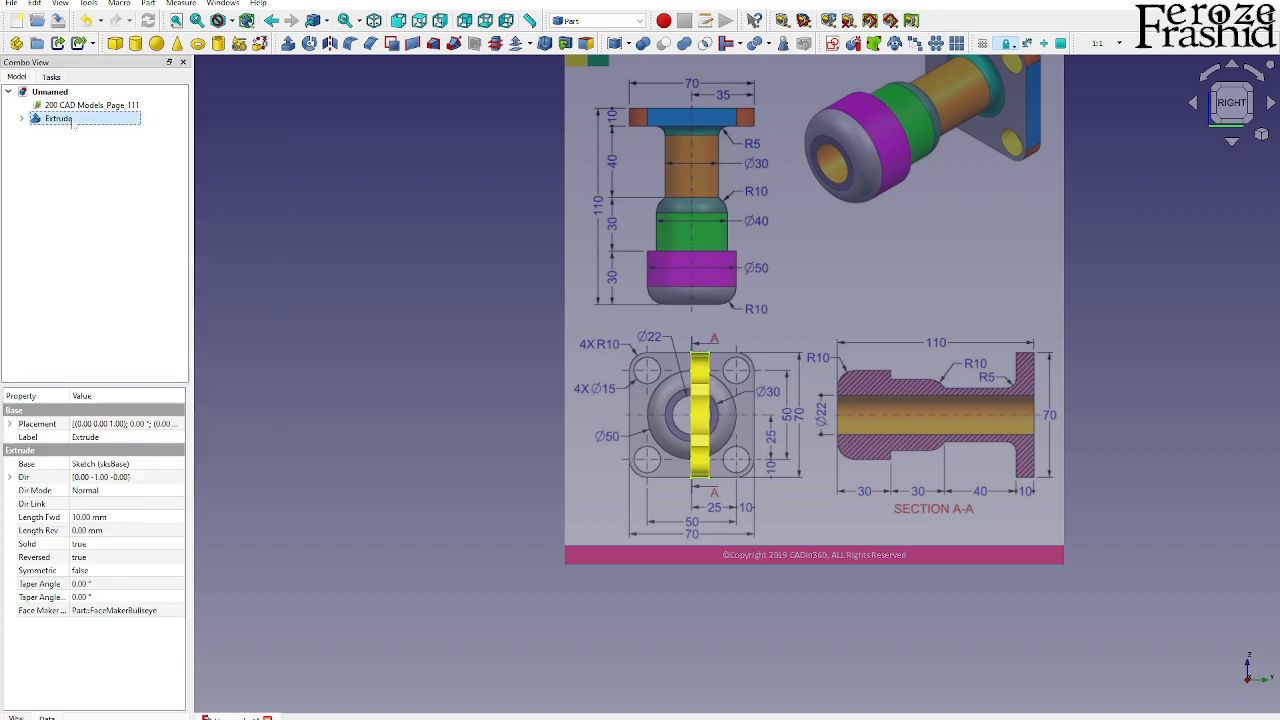
key("F2")
type("Base")
key("Return")
- Try to move the Base solid along Y onto the flange of the section A-A drawing, and undo the move
right_click(72, 121)
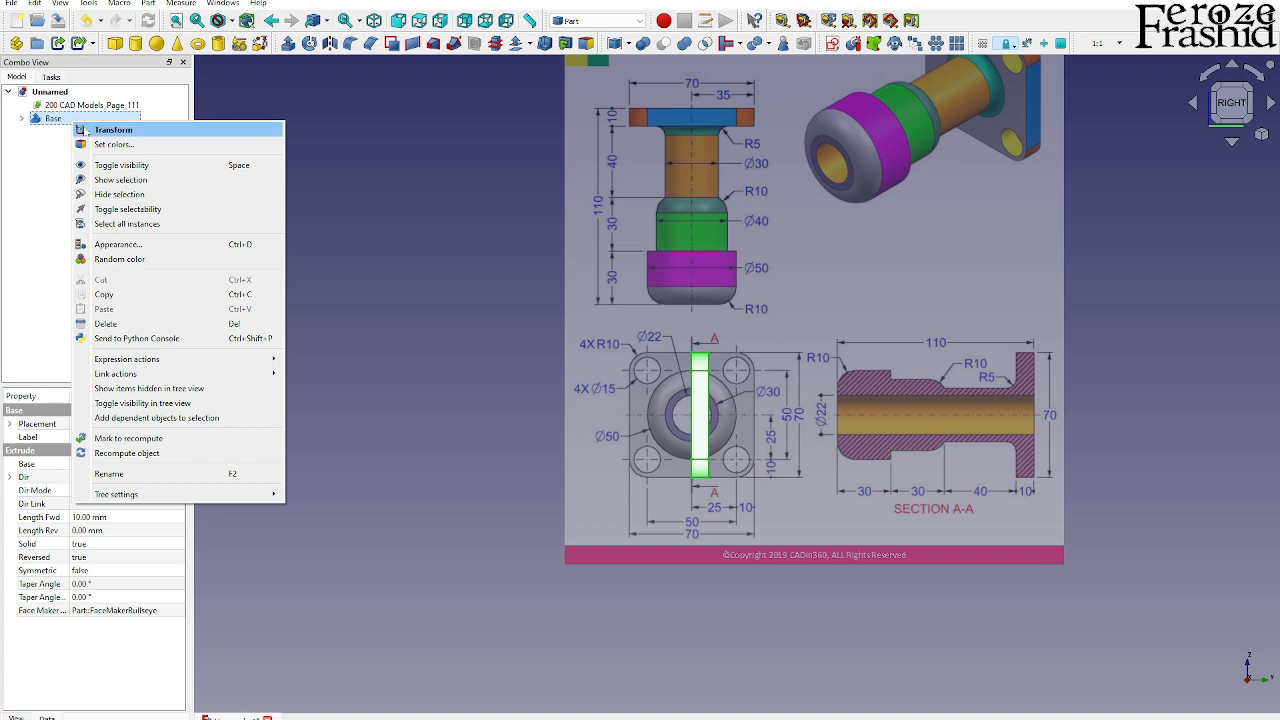
left_click(112, 126)
left_click_drag(860, 414, 1194, 421)
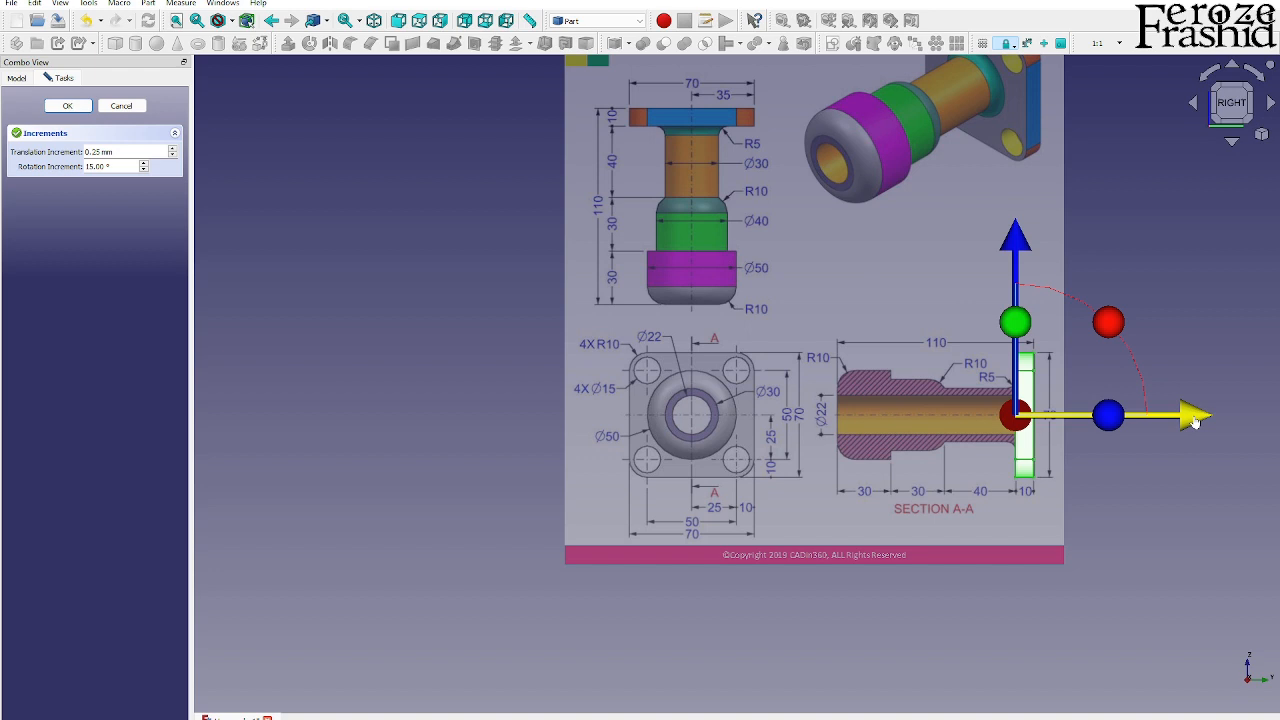
left_click_drag(1195, 421, 1197, 421)
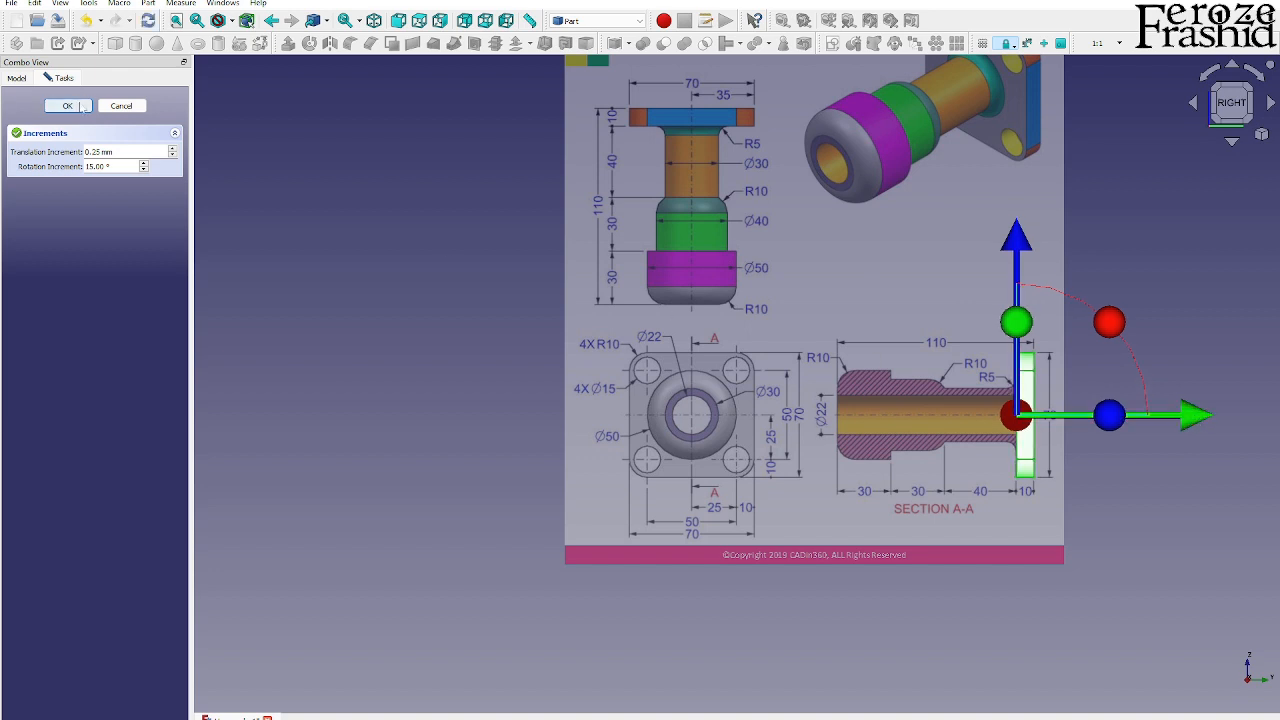
left_click(67, 105)
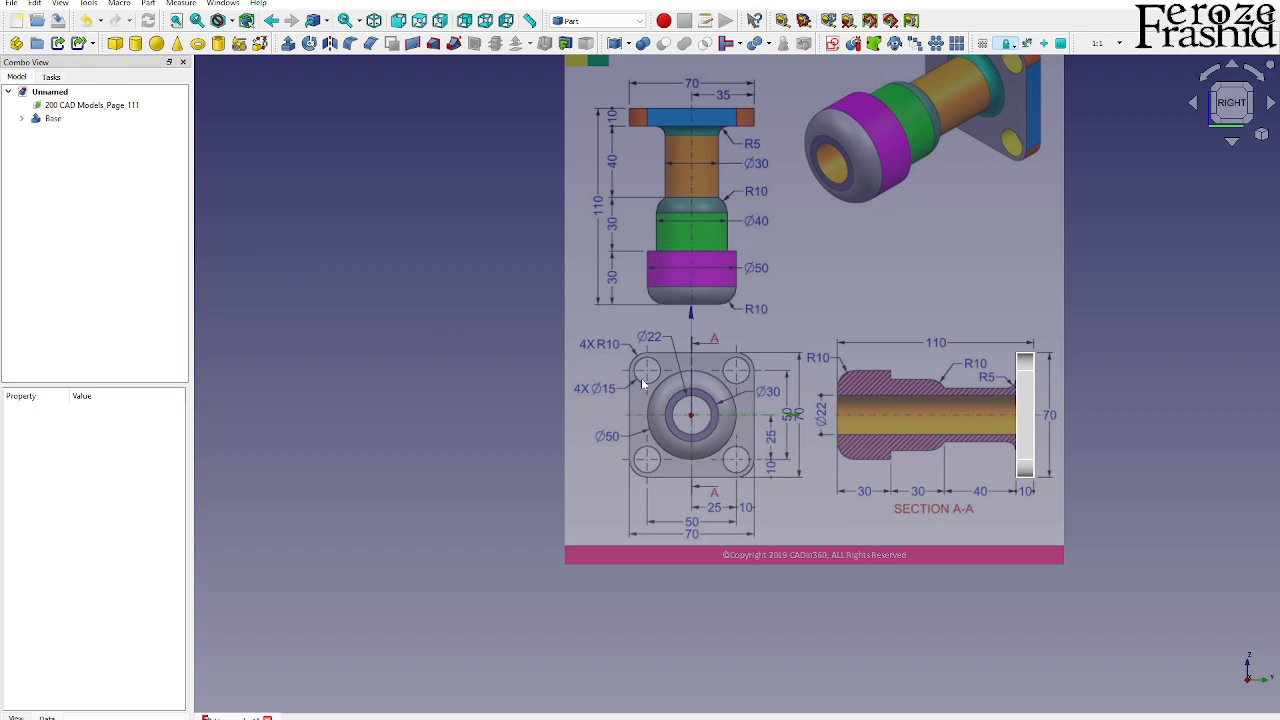
left_click(53, 118)
right_click(60, 120)
left_click(377, 152)
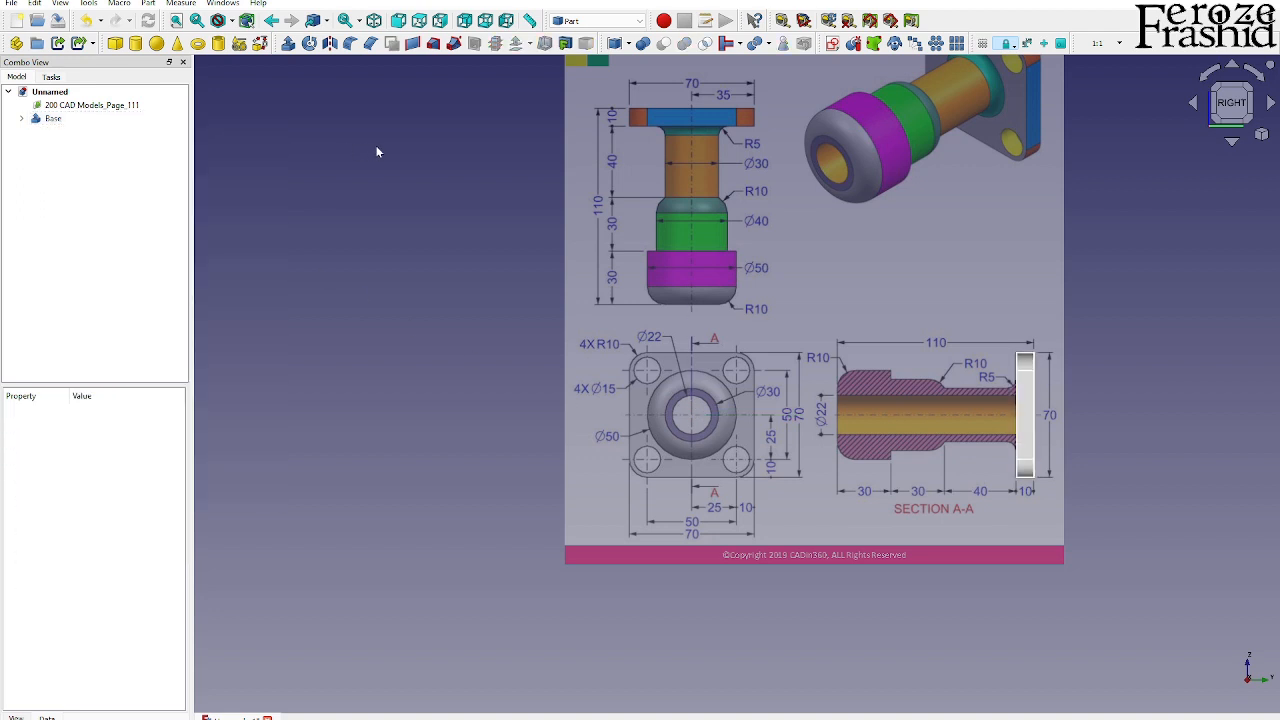
key("ctrl+z")
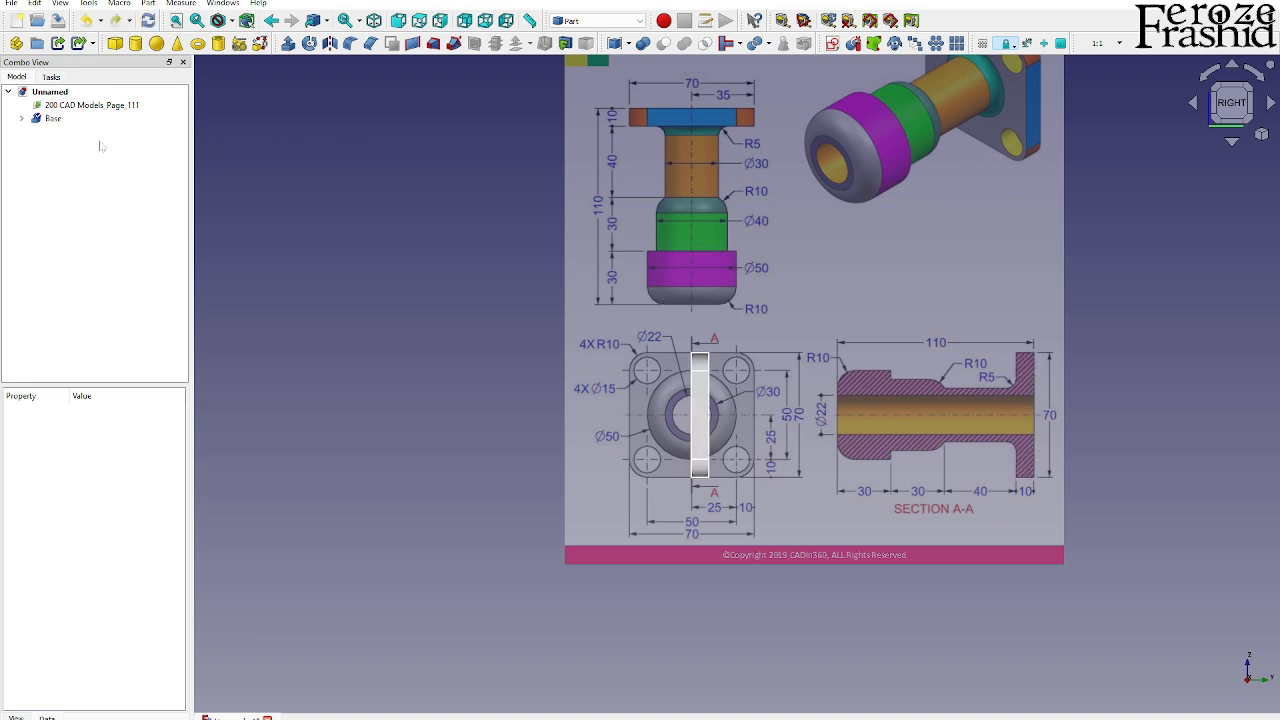
- Move the reference image horizontally until the flange in section A-A lines up with the Base solid
left_click(62, 105)
right_click(62, 105)
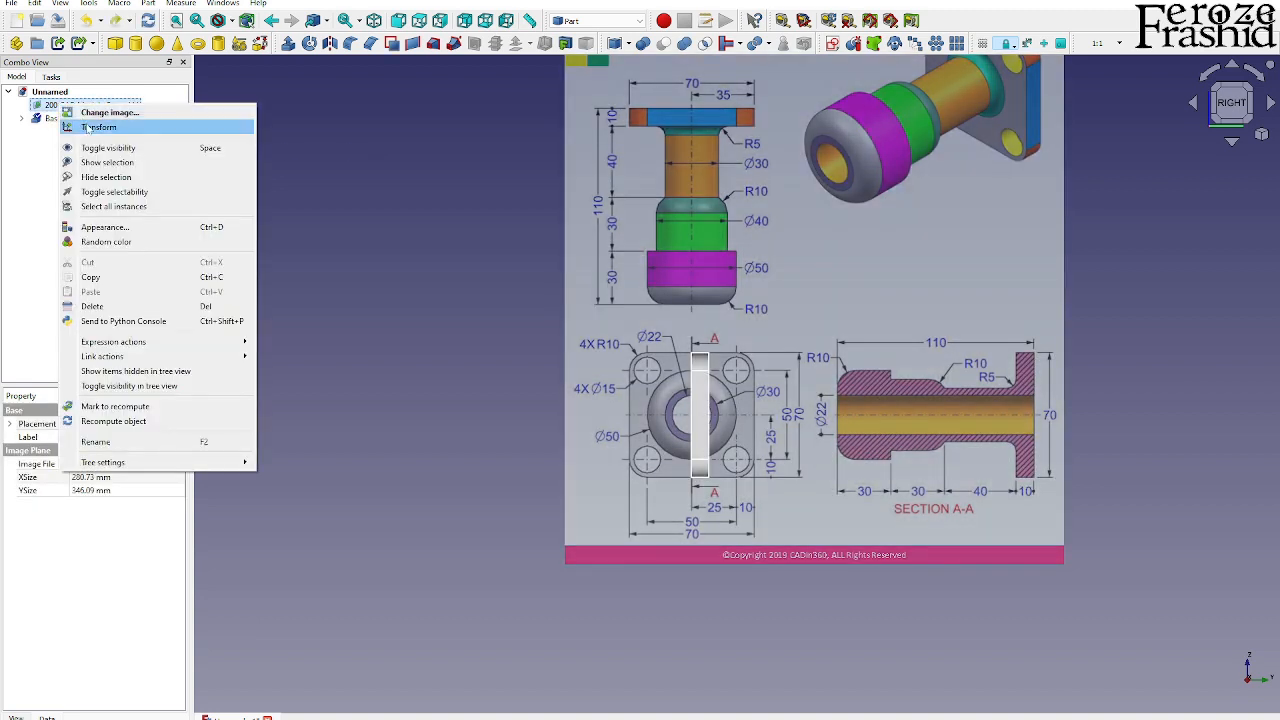
left_click(89, 128)
left_click_drag(982, 266, 663, 275)
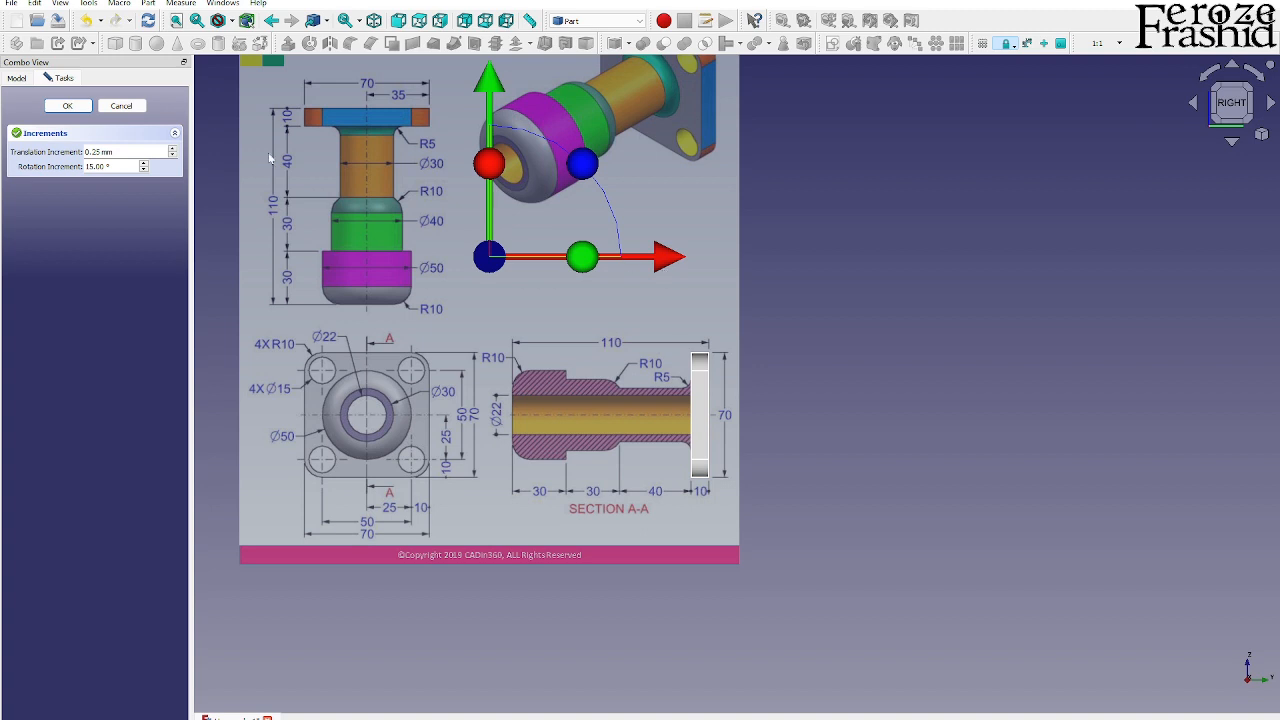
left_click(67, 106)
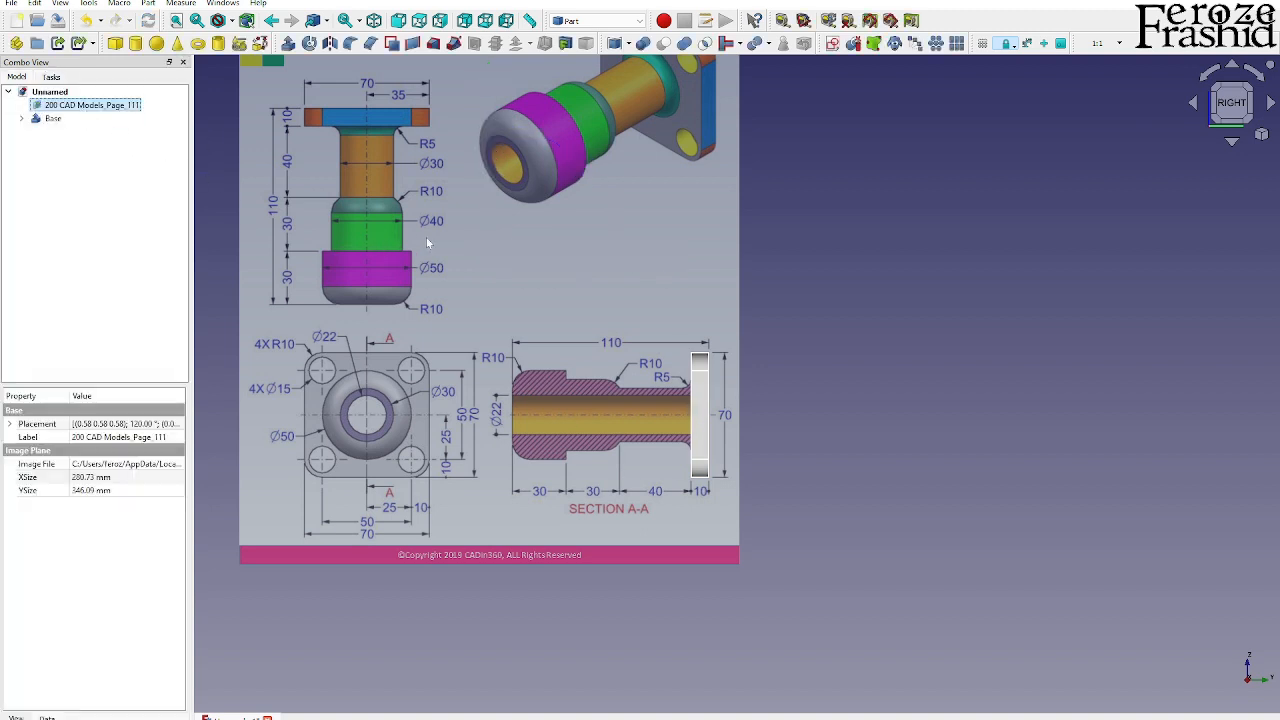
left_click(794, 391)
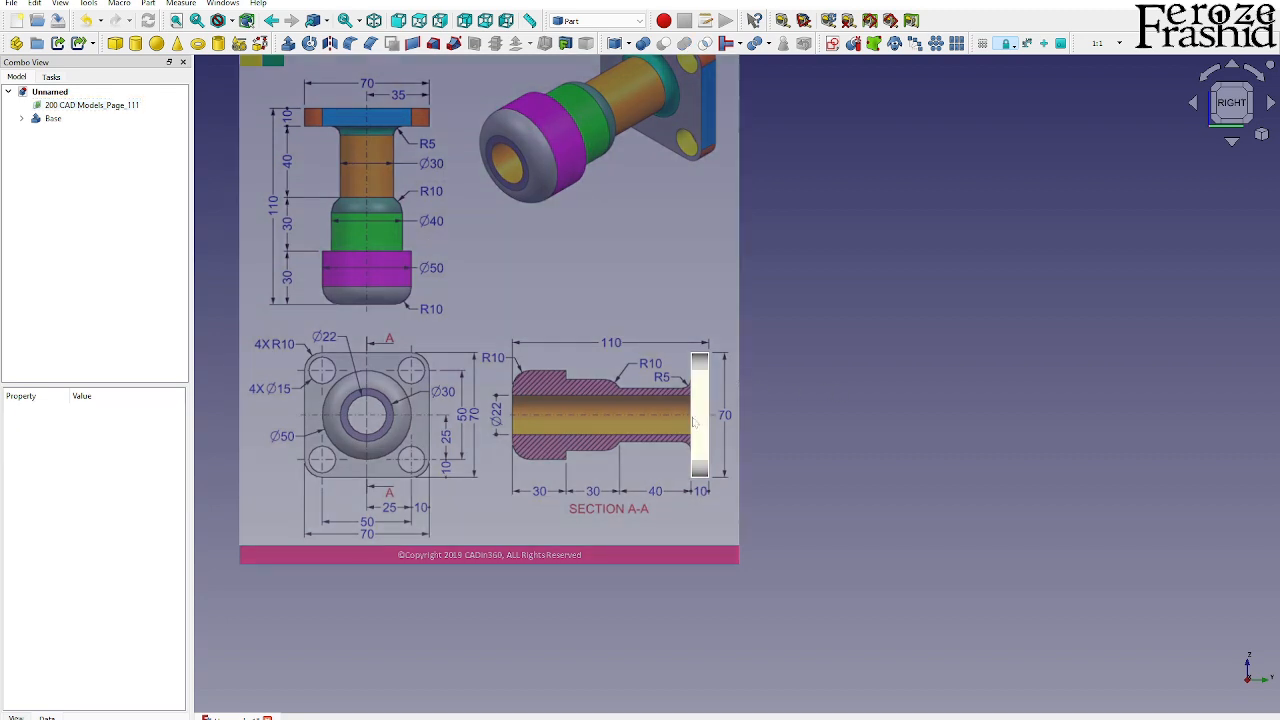
- Create a new sketch on the YZ-plane for the stepped tube profile
scroll(693, 422, "up", 2)
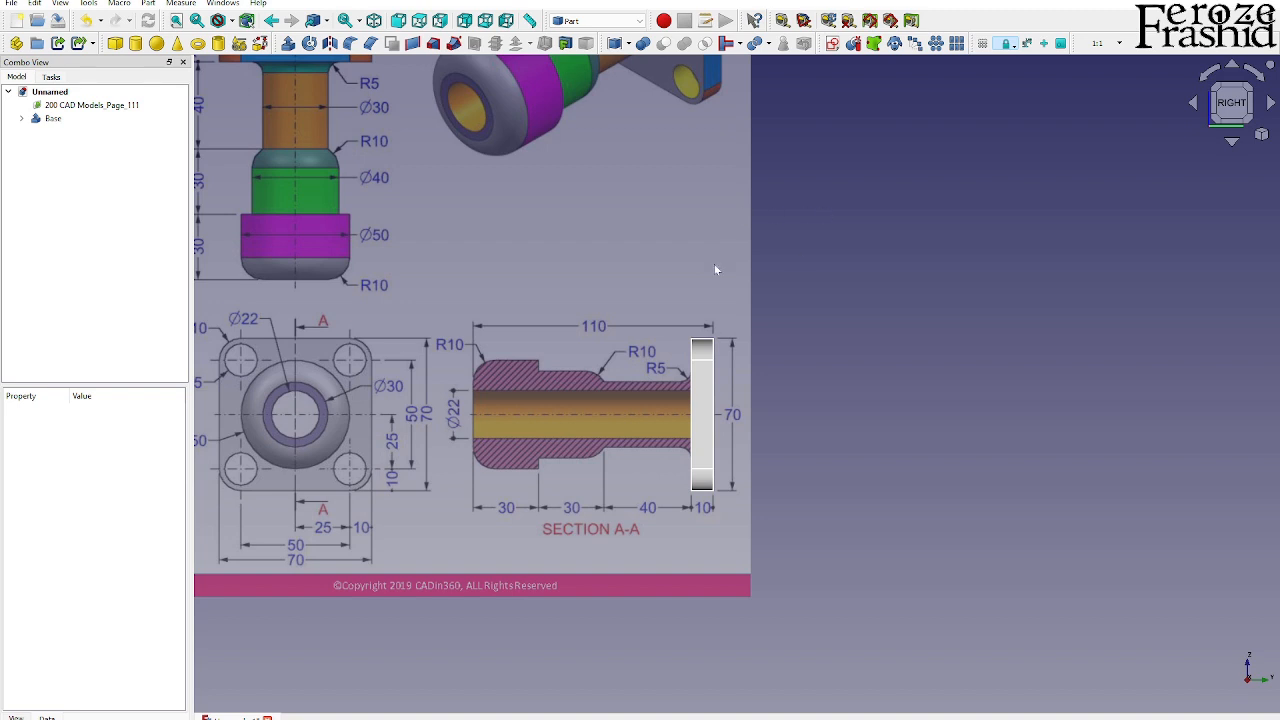
left_click(832, 43)
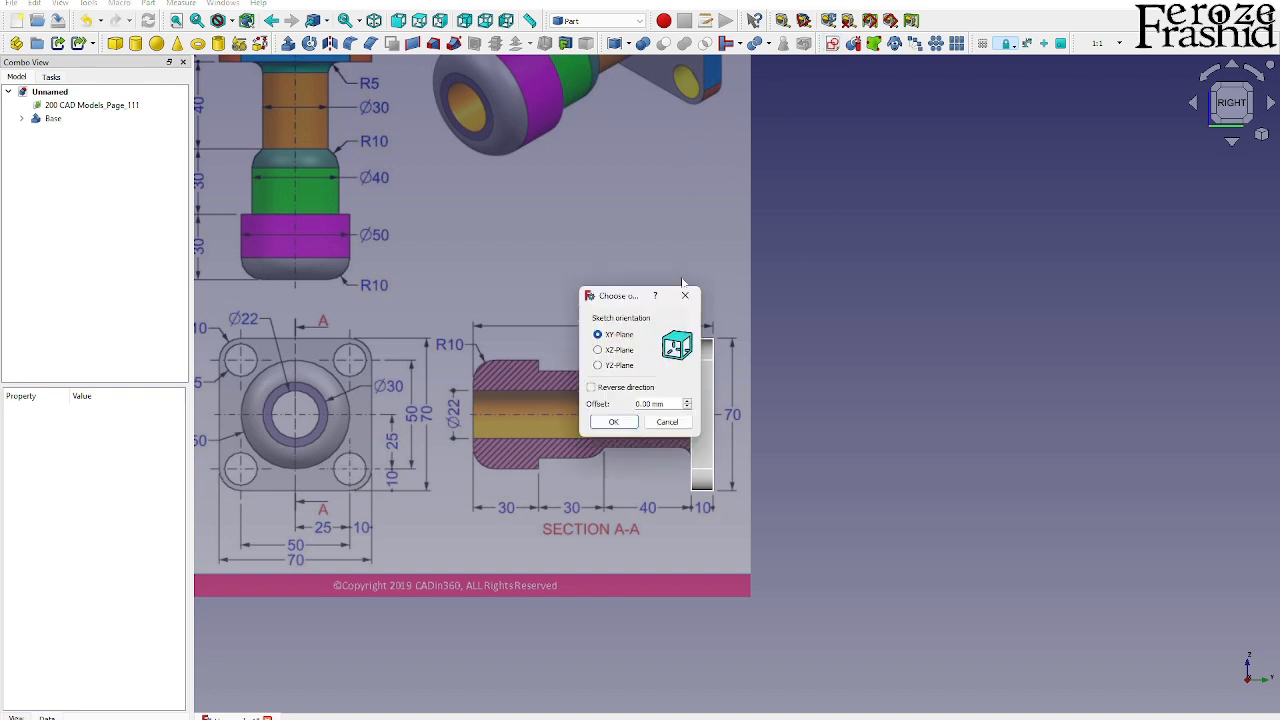
left_click(619, 365)
left_click(613, 421)
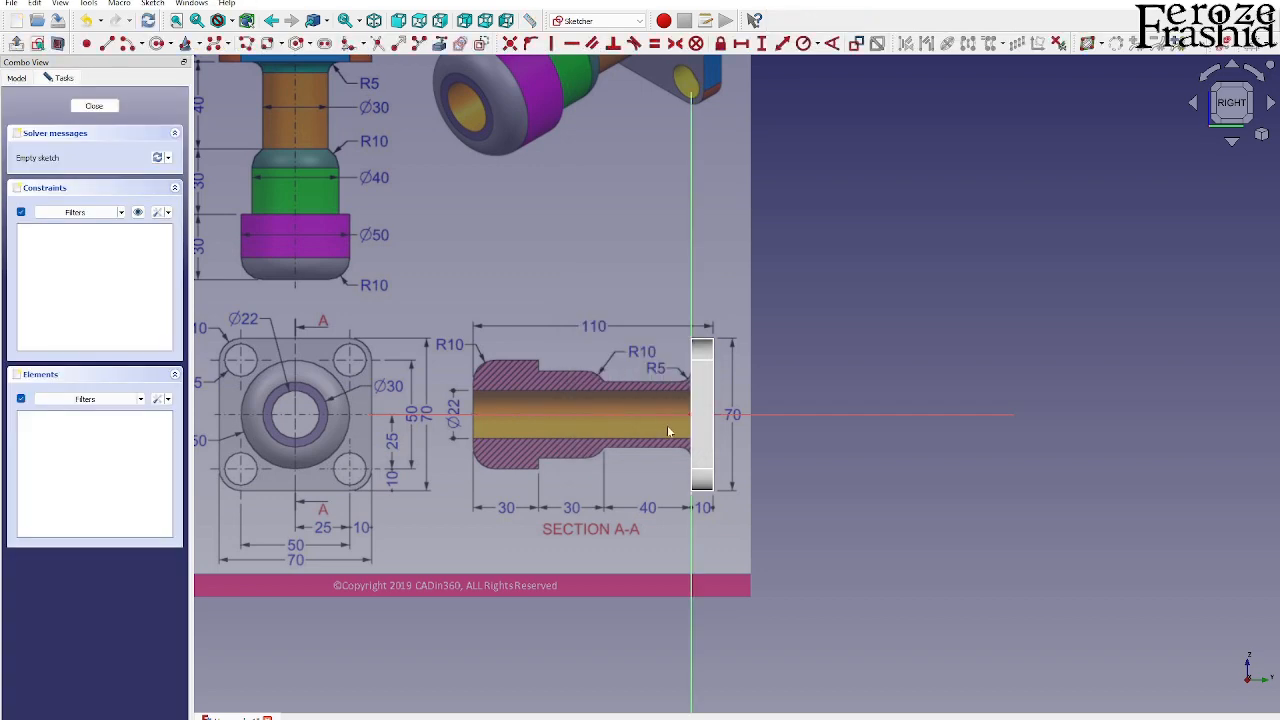
- Draw the bore line about 101 mm long, 11 mm above the axis, ending on the vertical axis with a short edge up the flange face
scroll(550, 358, "up", 3)
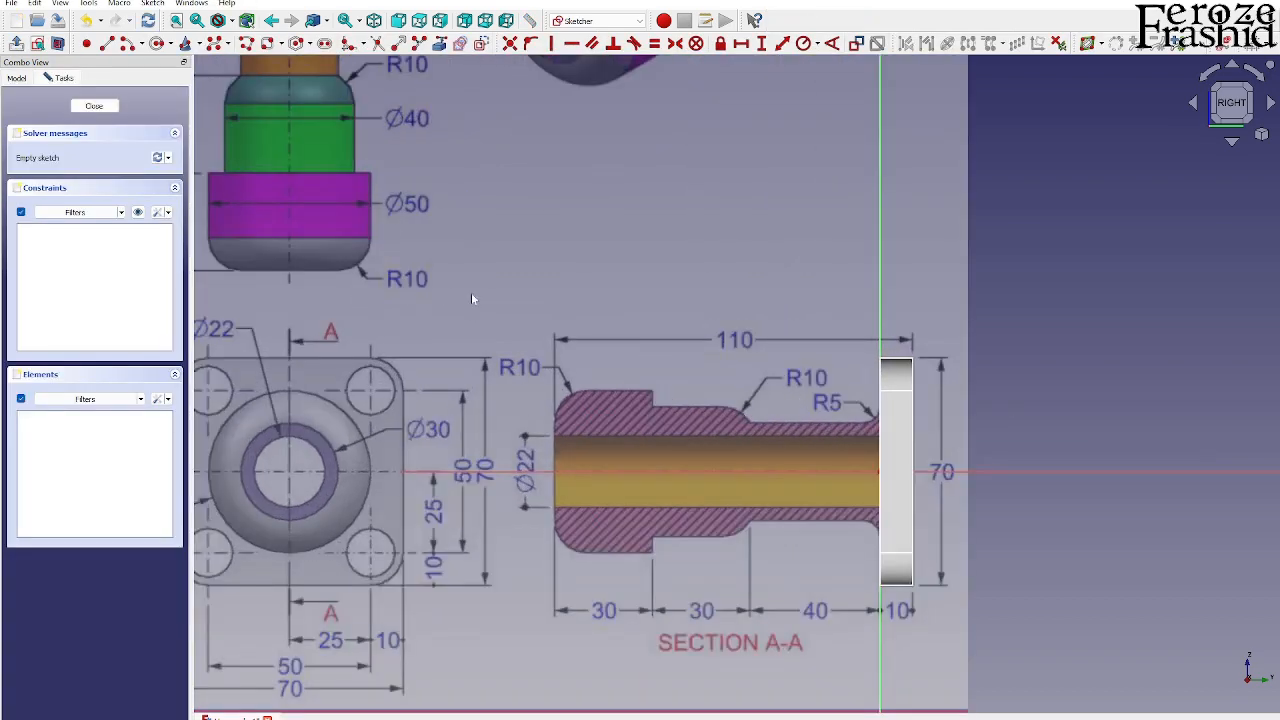
left_click(247, 44)
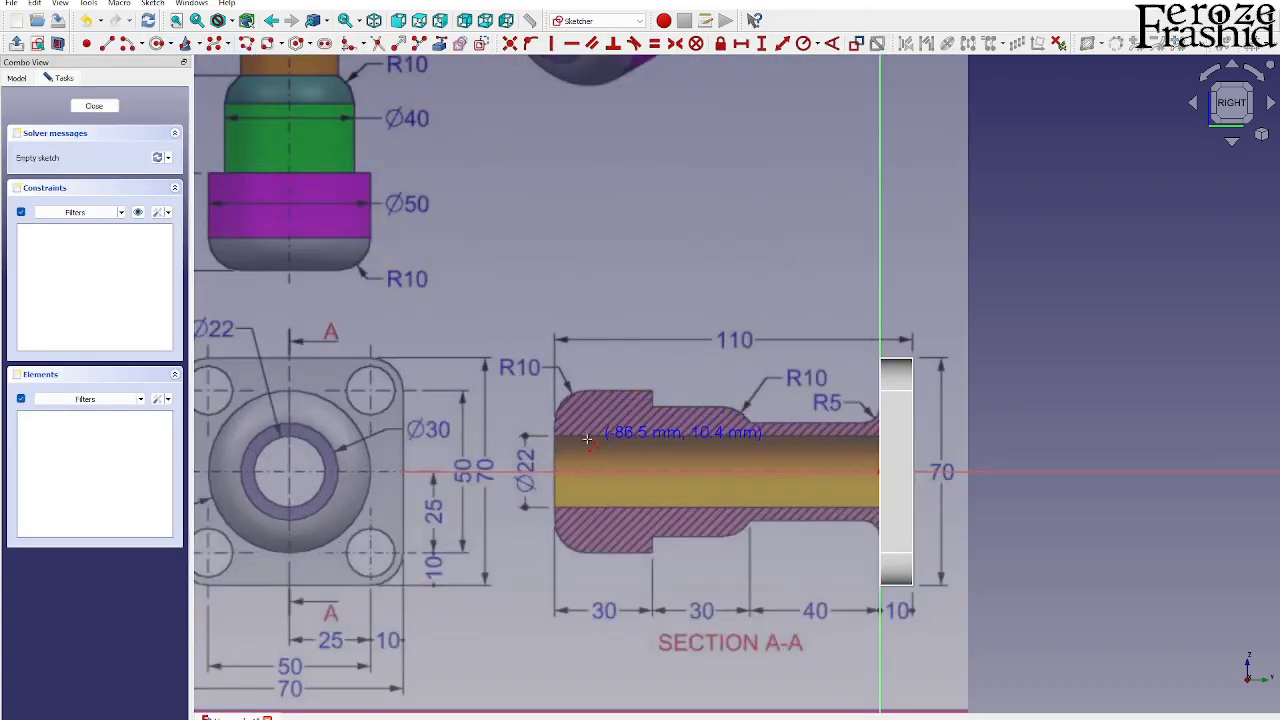
left_click(556, 436)
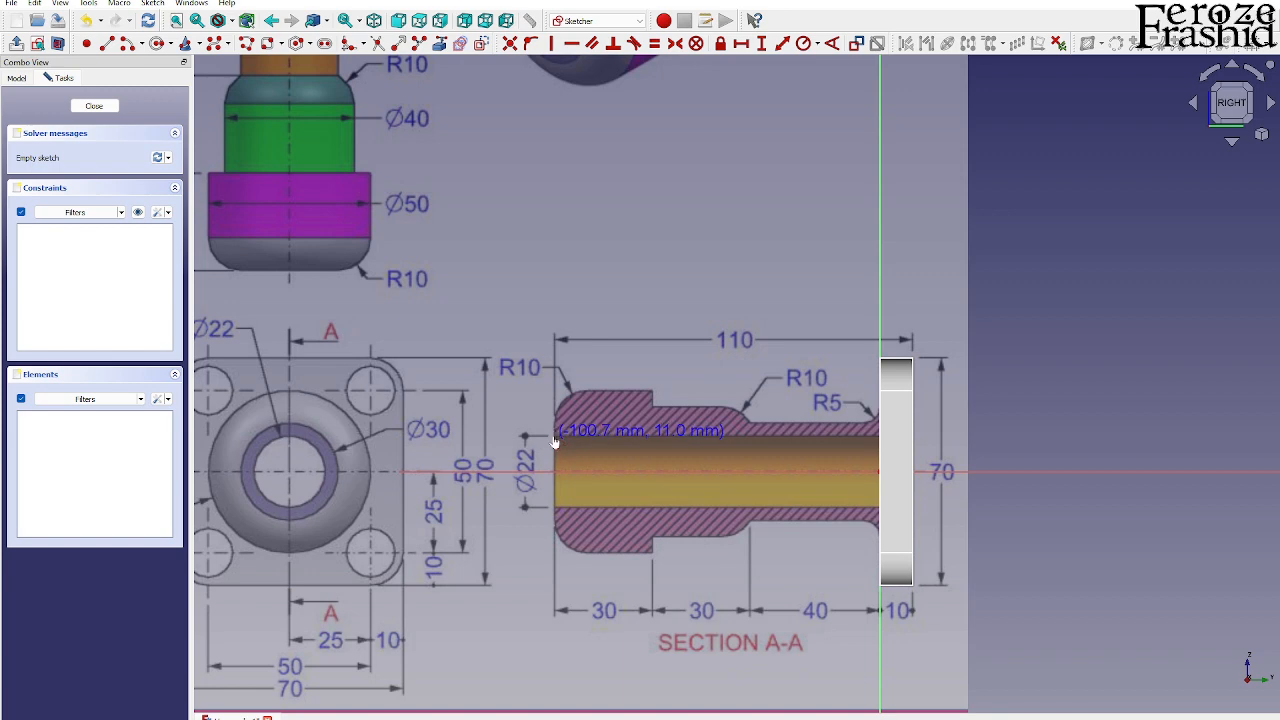
left_click(879, 437)
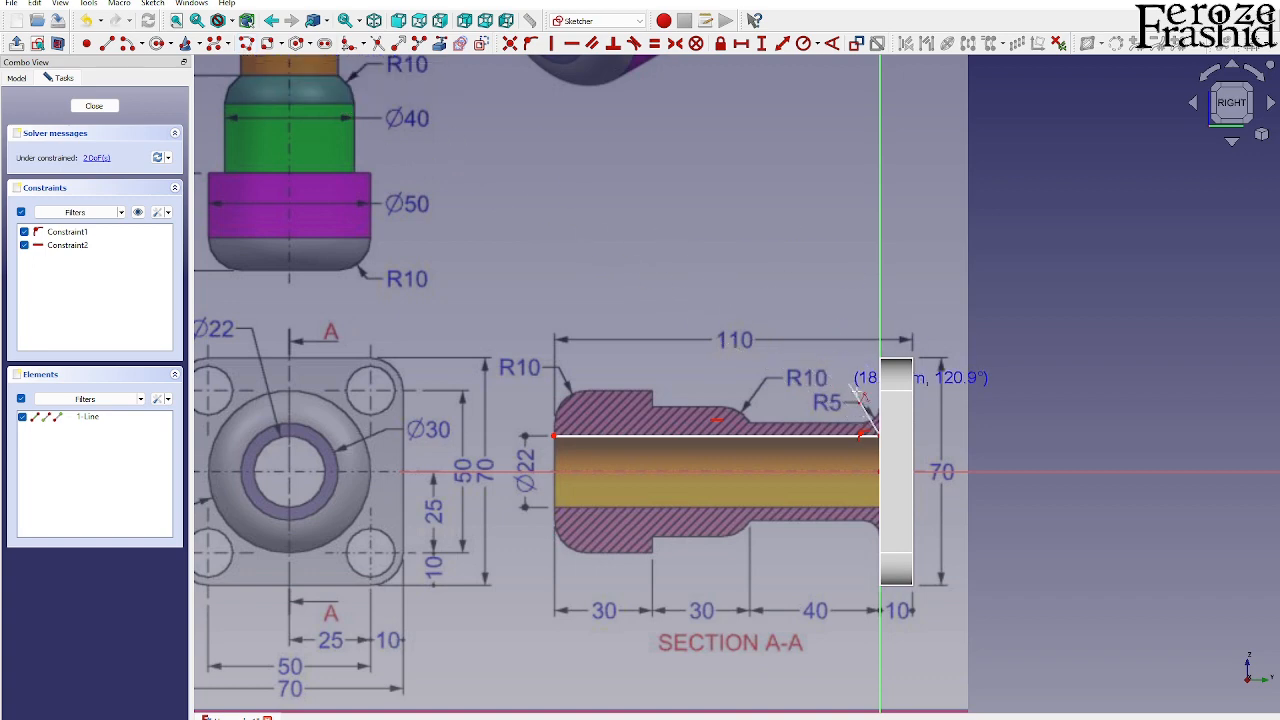
left_click(880, 405)
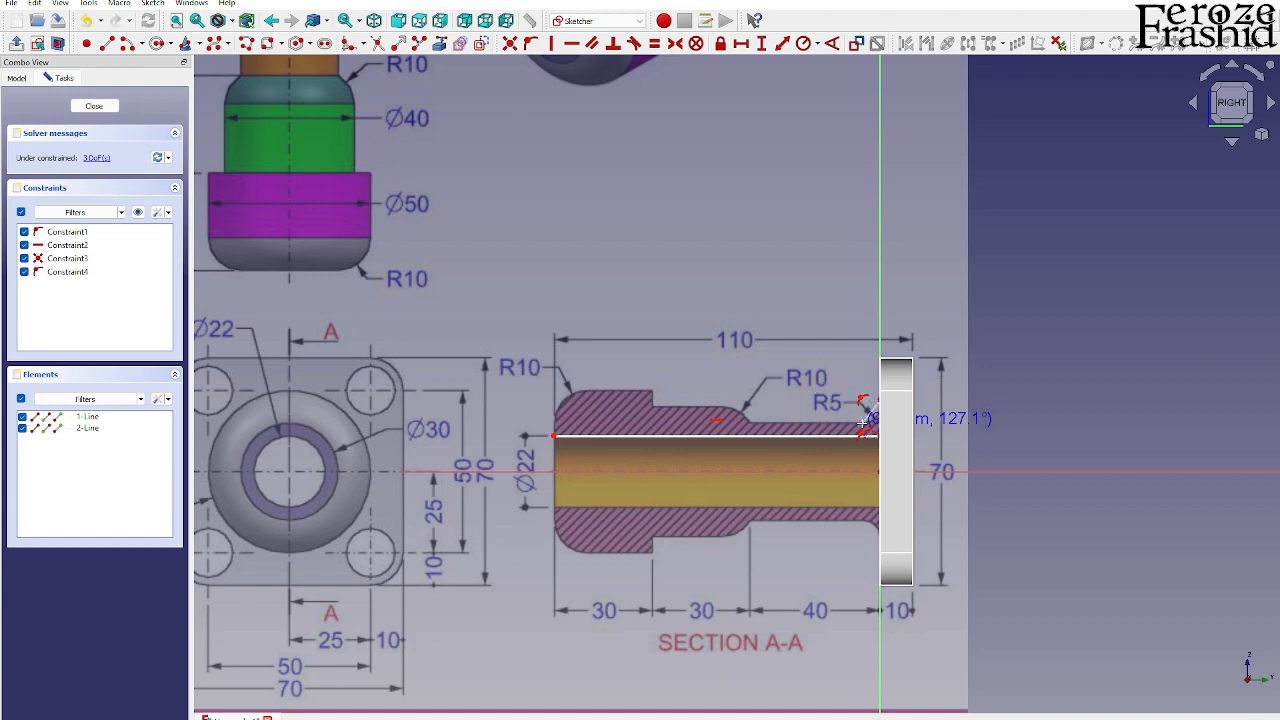
scroll(866, 420, "up", 3)
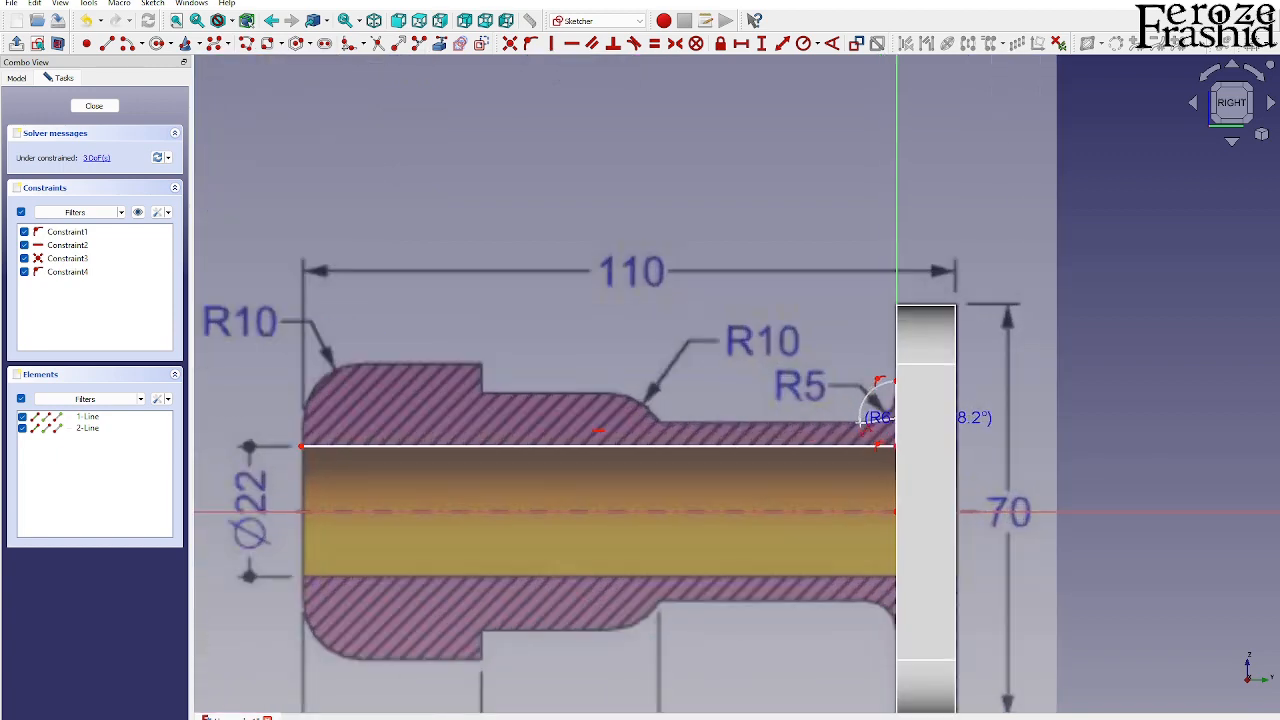
key("m")
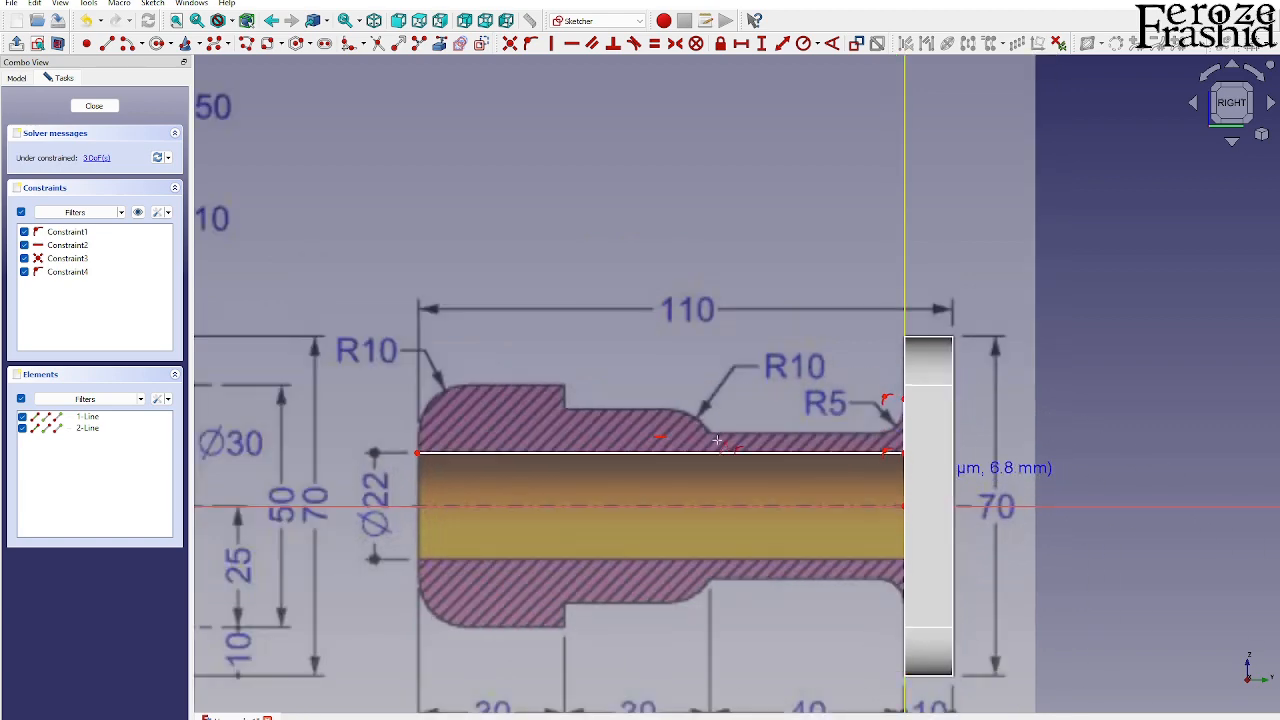
- Draw the short vertical end edge from the bore line's free end and a tangent corner arc of about 8 mm radius above it
scroll(944, 479, "down", 1)
left_click(416, 452)
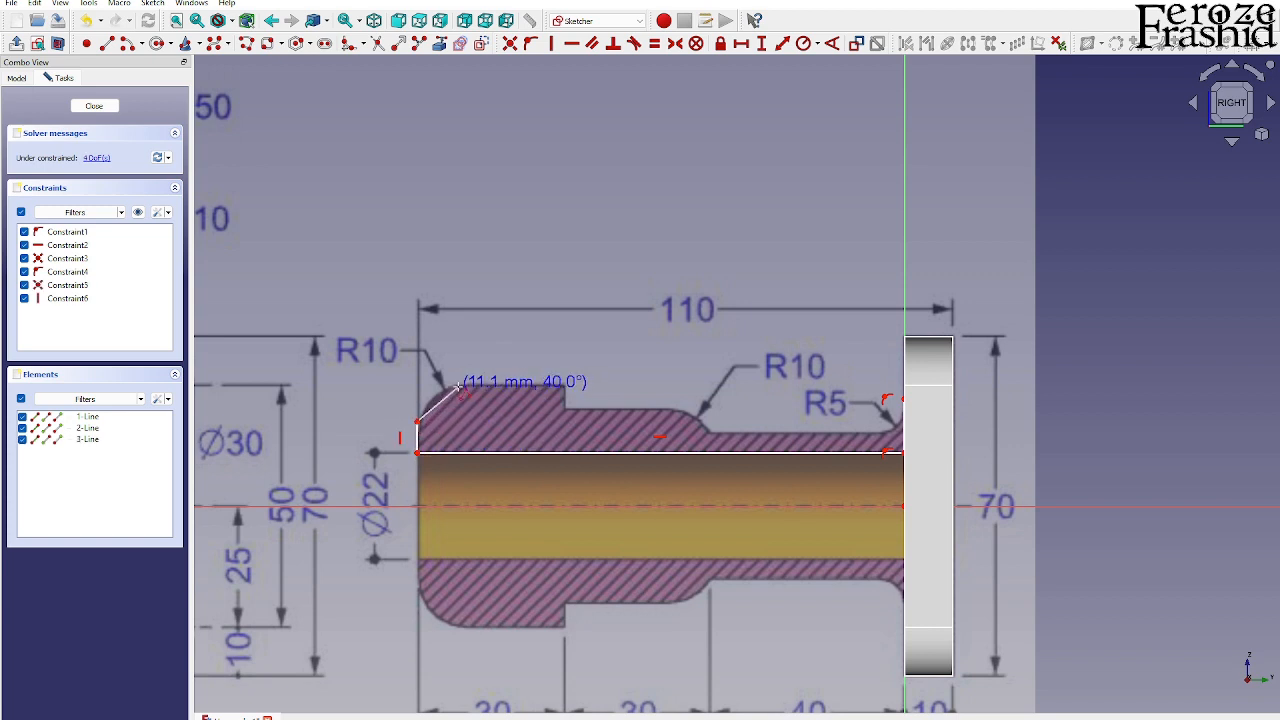
left_click(416, 420)
key("m")
key("m")
key("m")
key("m")
key("m")
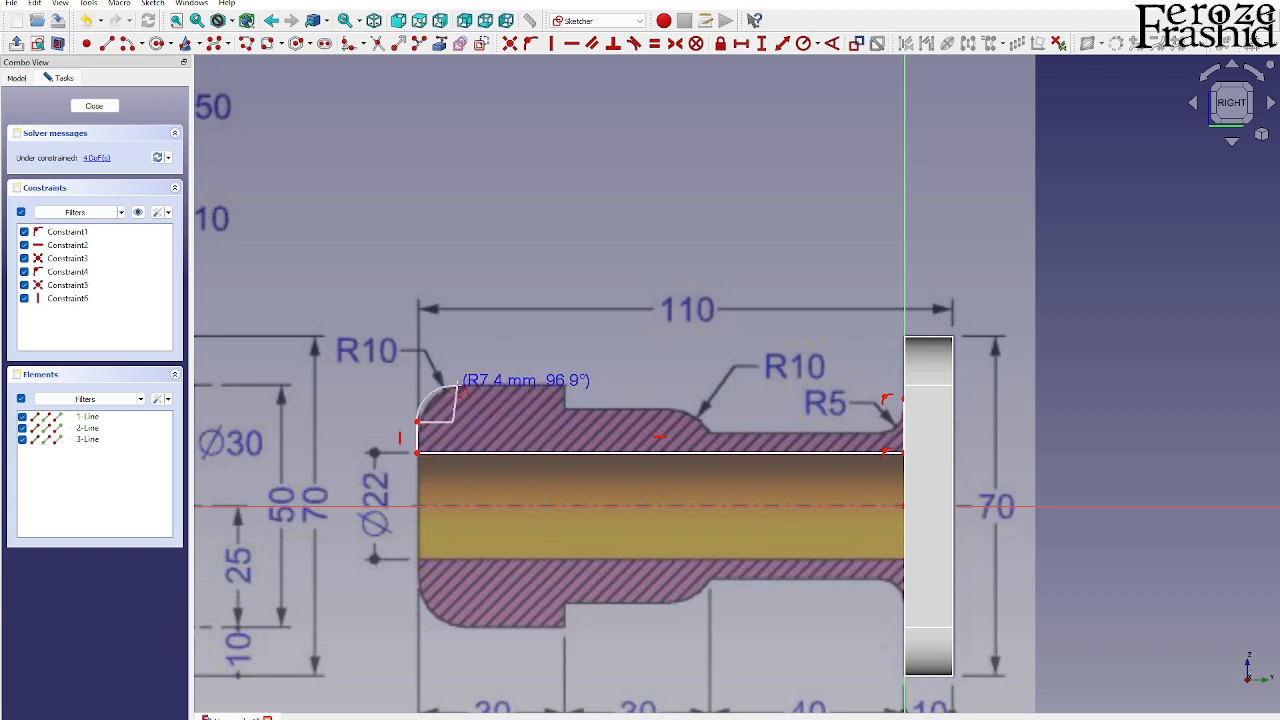
key("m")
key("m")
key("m")
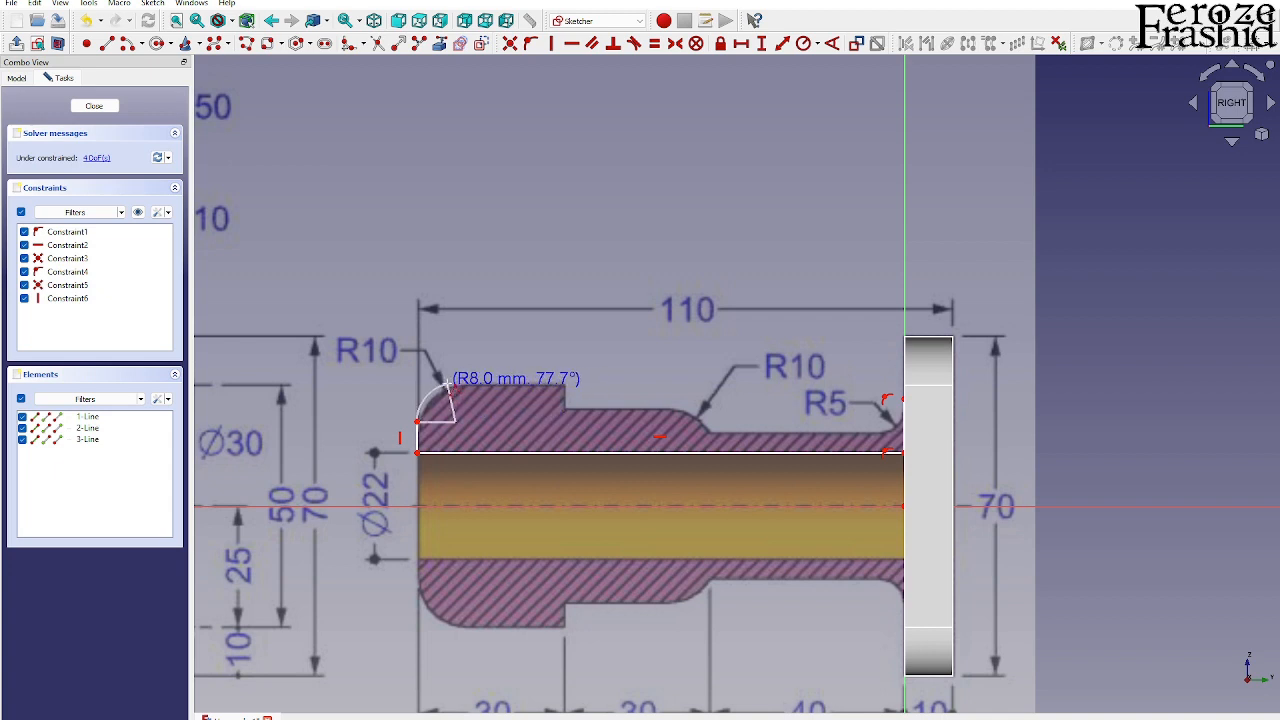
left_click(455, 387)
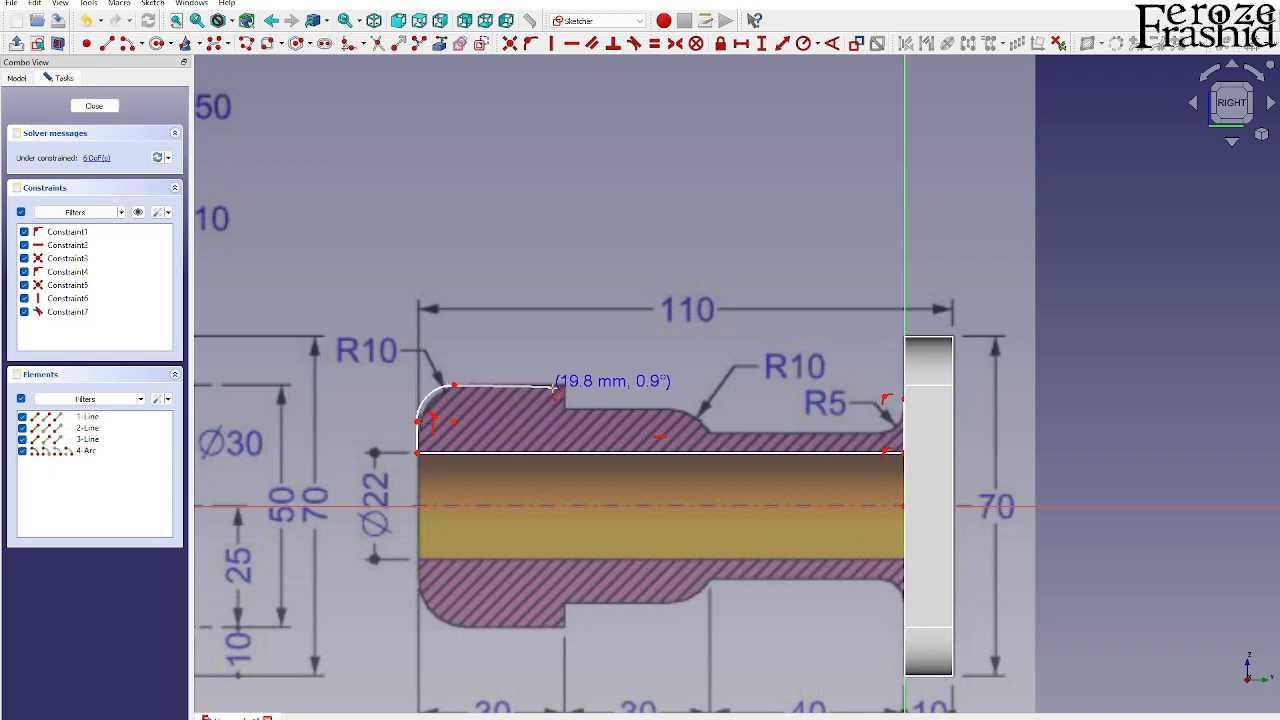
- Trace the outer profile from the corner arc to the flange face: stepped lines, a middle line about 23 mm long, shoulder arc, neck line and fillet arc
left_click(565, 395)
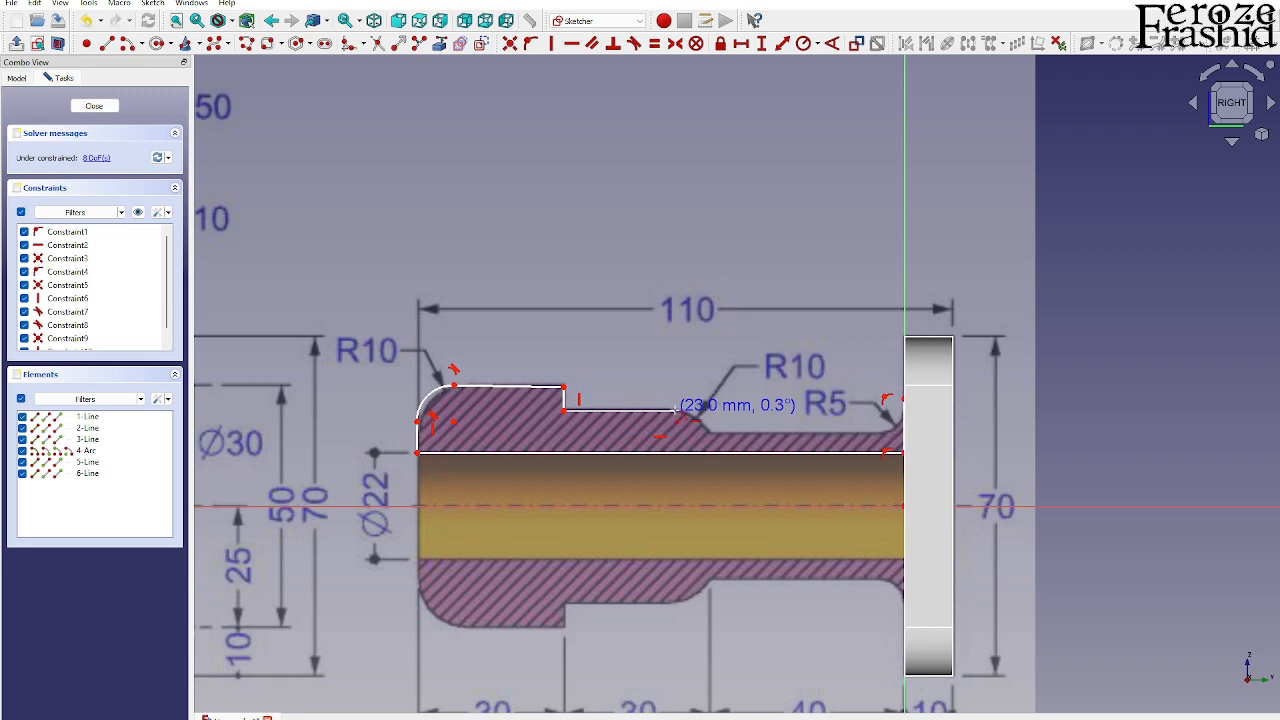
left_click(675, 410)
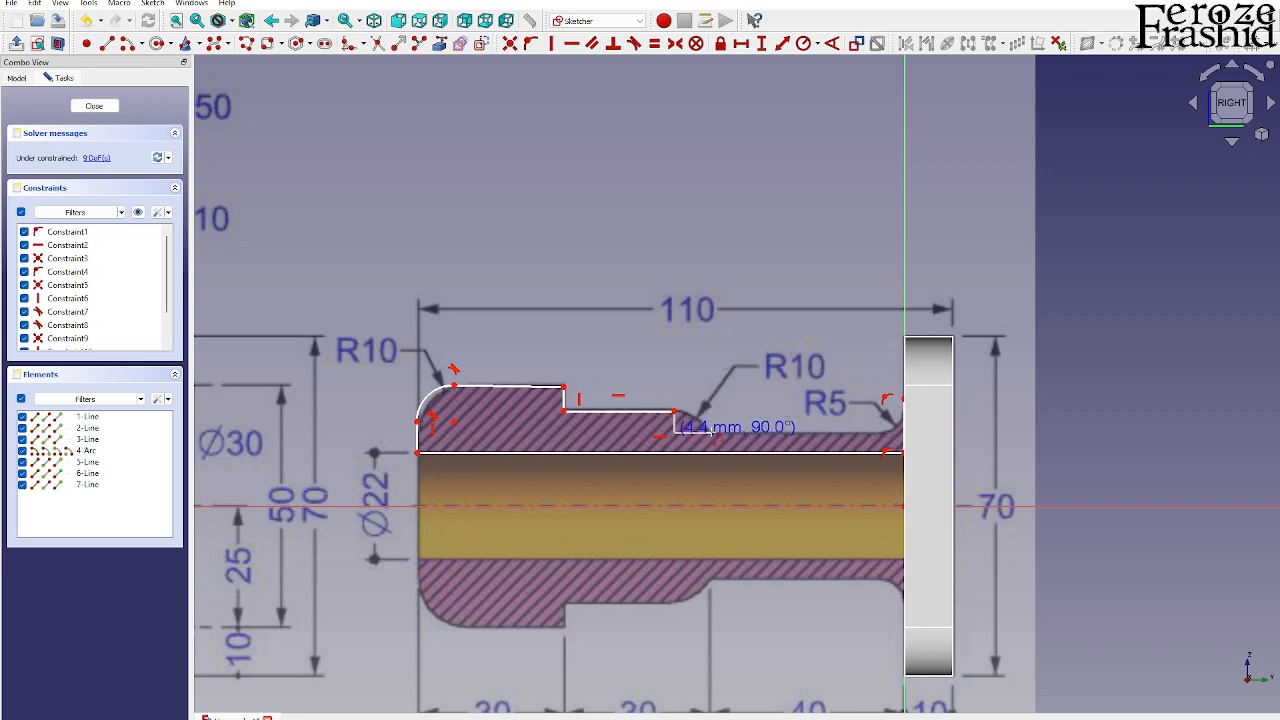
key("m")
left_click(712, 432)
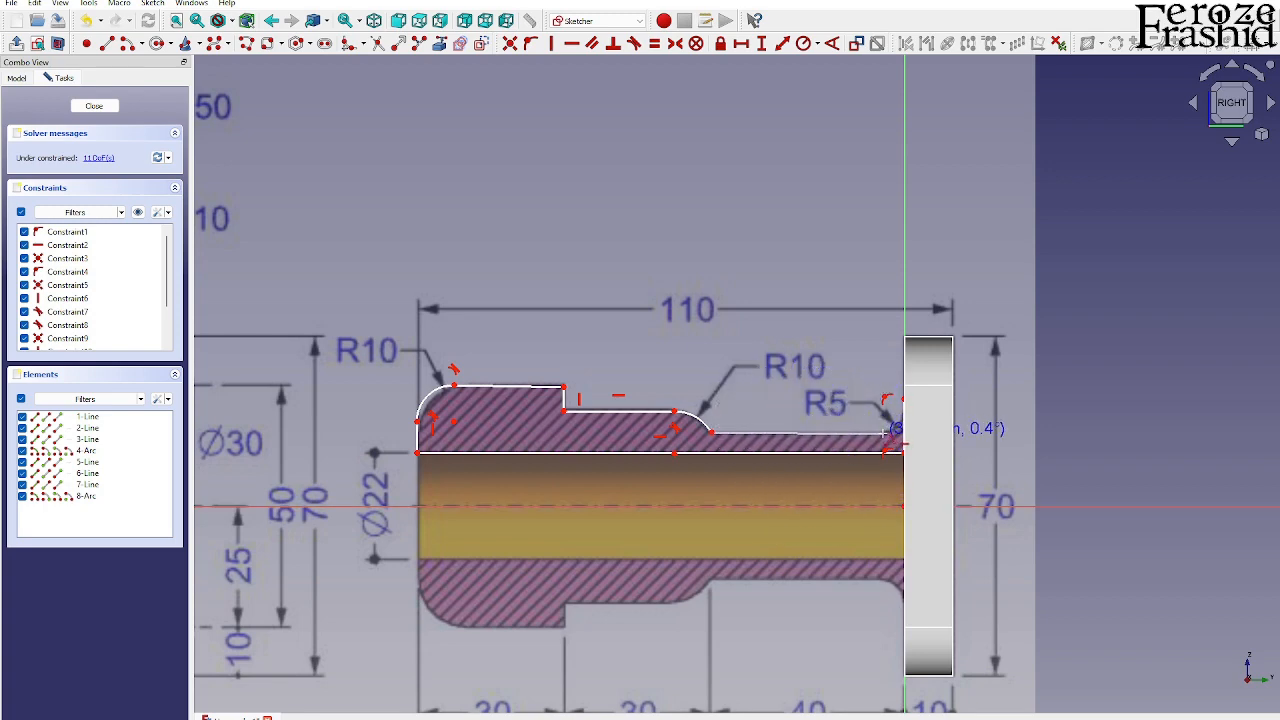
left_click(881, 438)
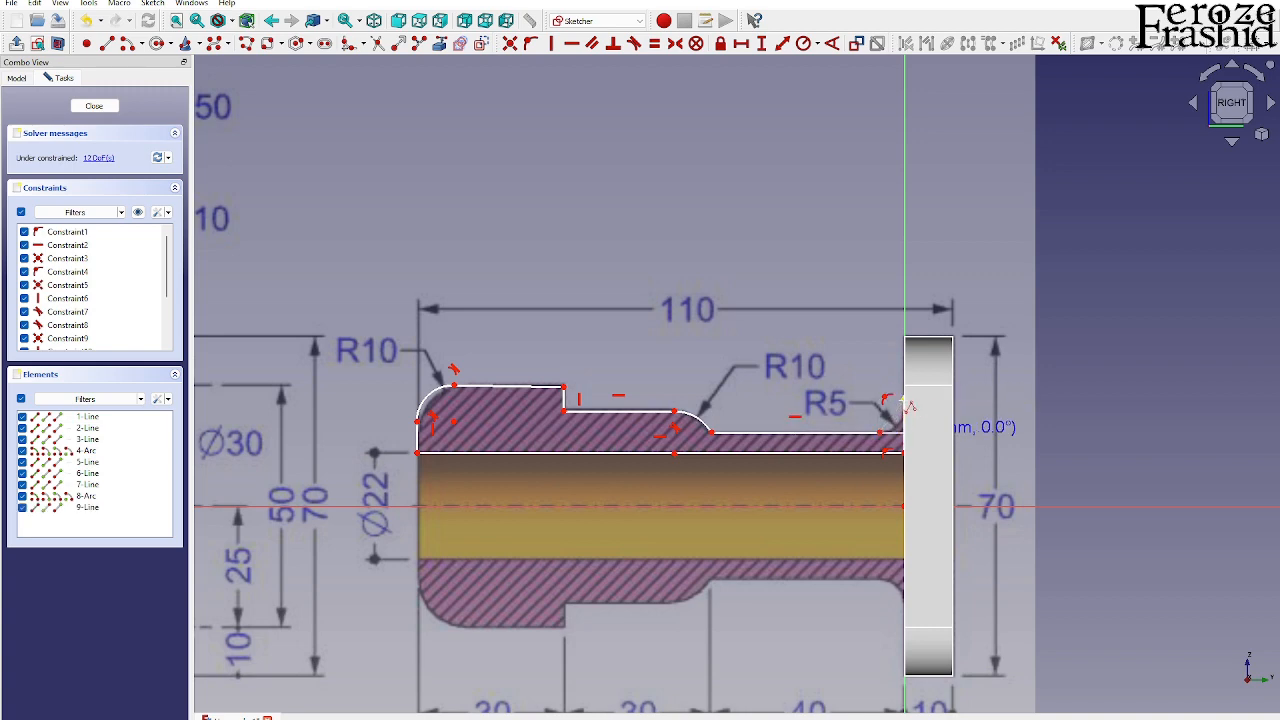
left_click(905, 401)
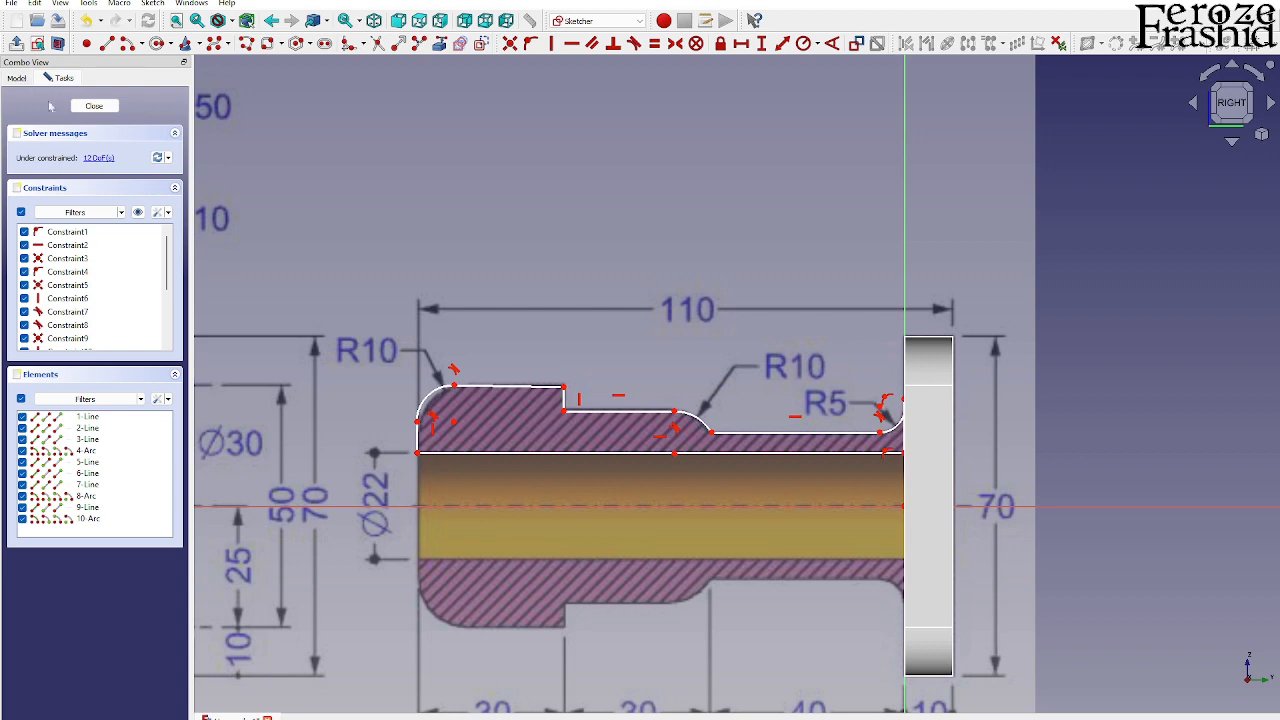
- Hide the Base solid and make the fillet arc beside the flange tangent to the vertical flange-face line
left_click(16, 77)
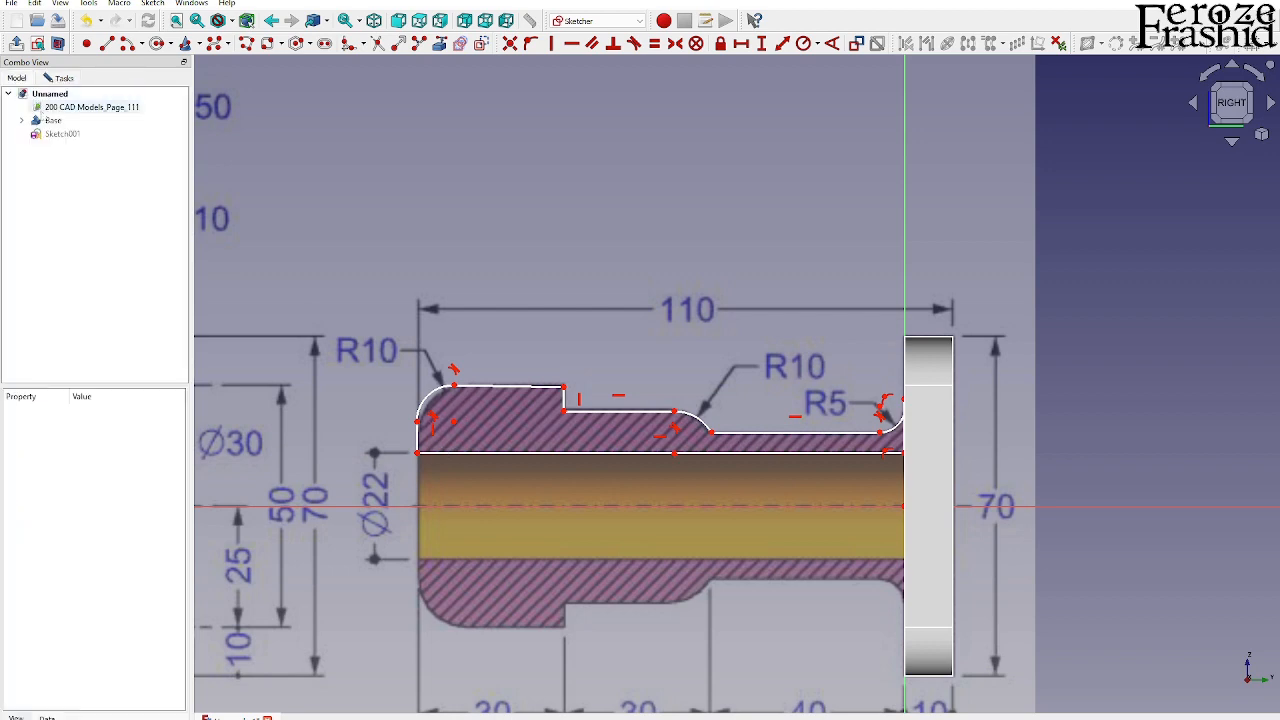
left_click(50, 120)
scroll(926, 424, "up", 2)
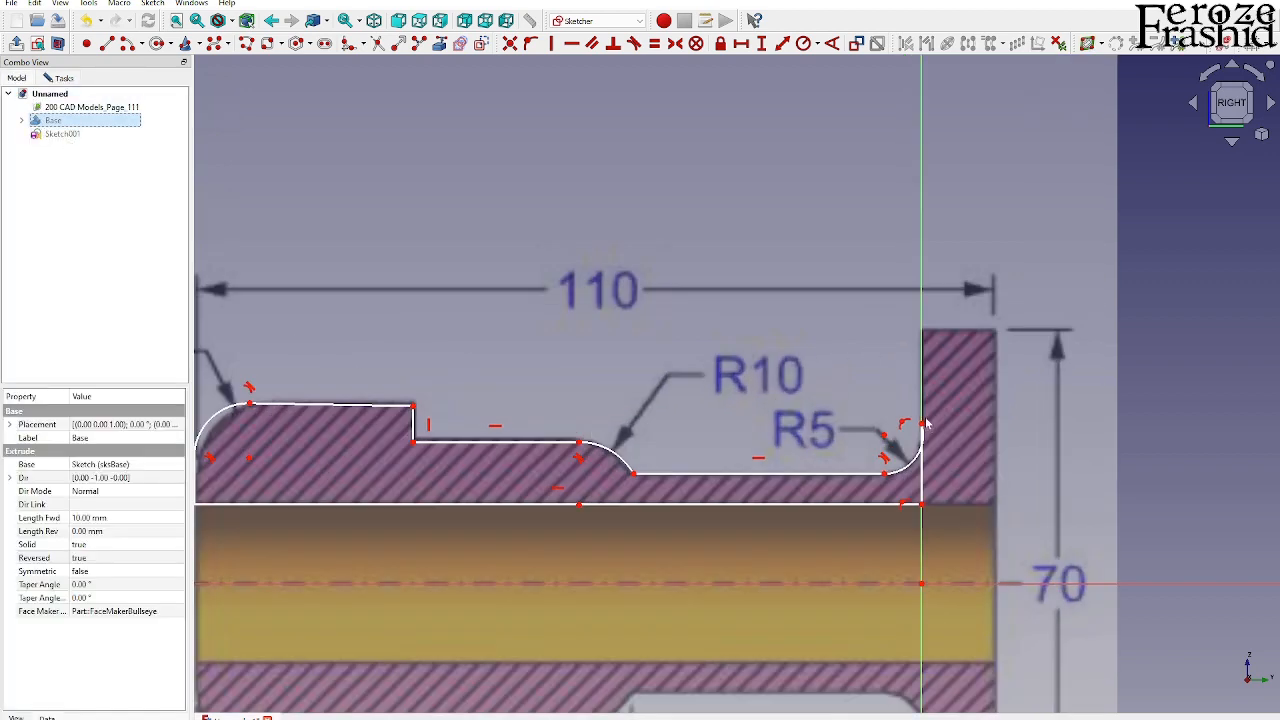
left_click(915, 445)
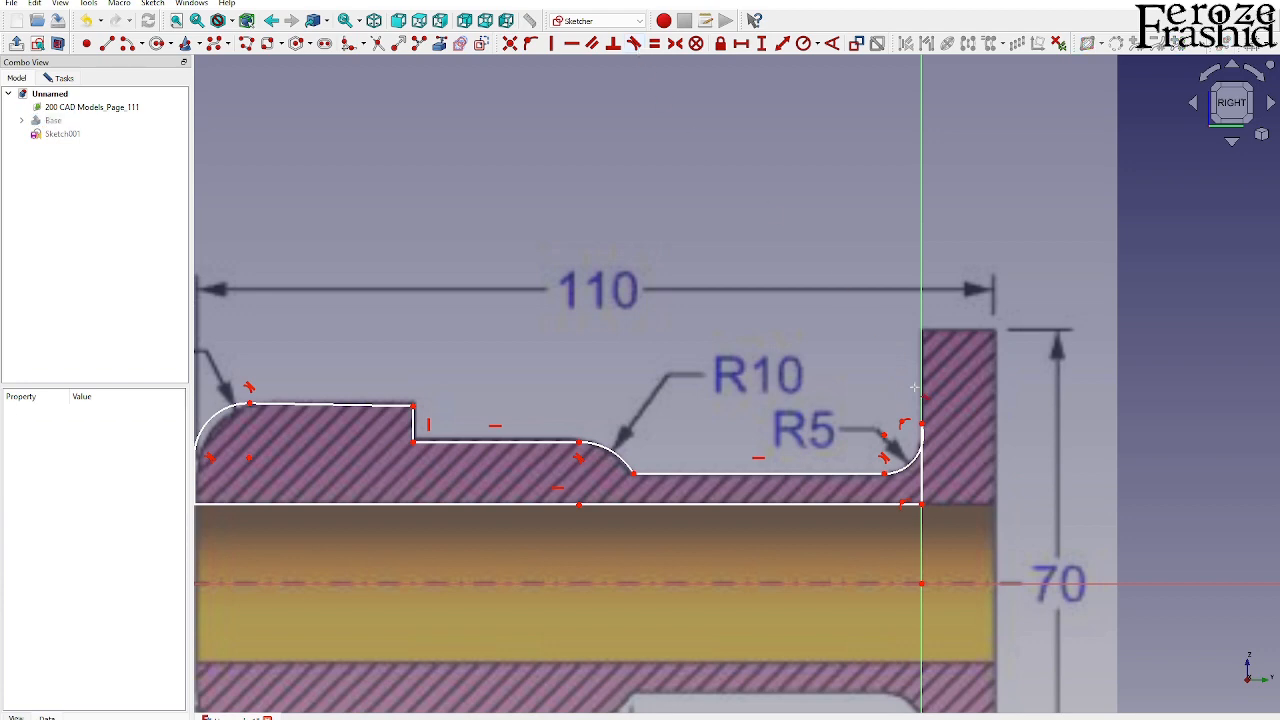
left_click(918, 464)
left_click(920, 459)
key("t")
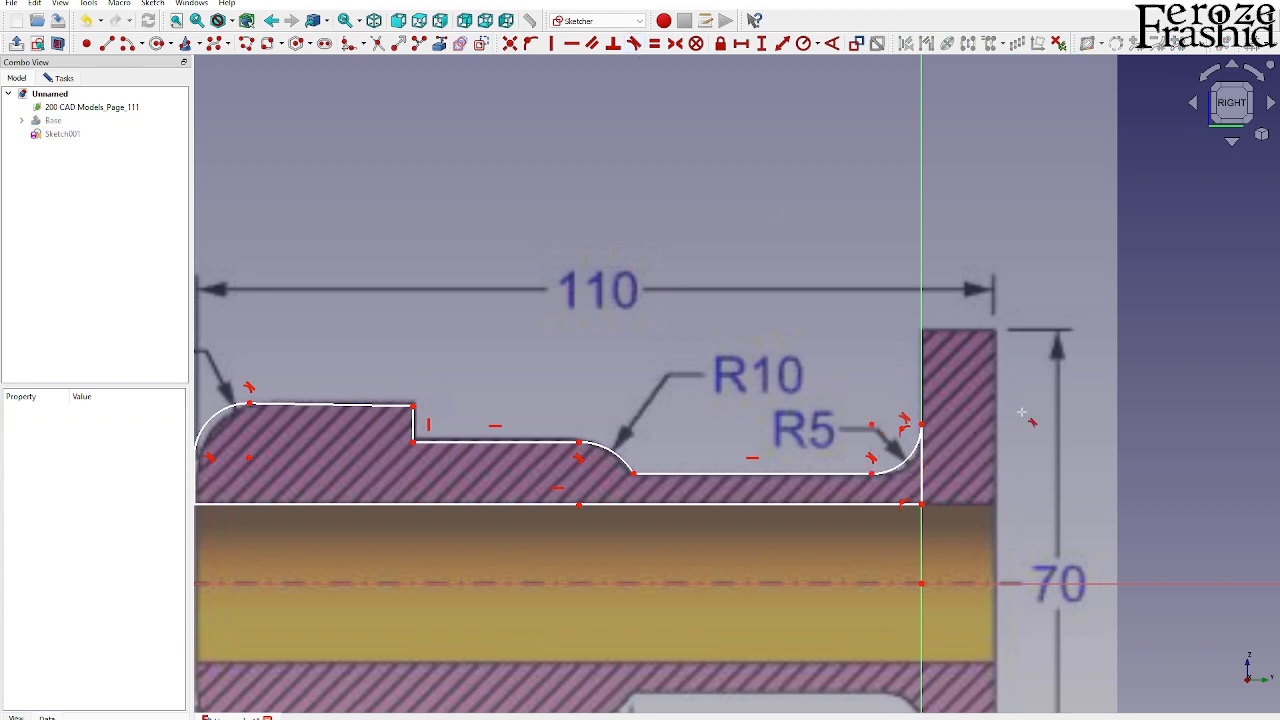
- Constrain the uppermost outer line of the profile to be horizontal
scroll(1165, 401, "down", 1)
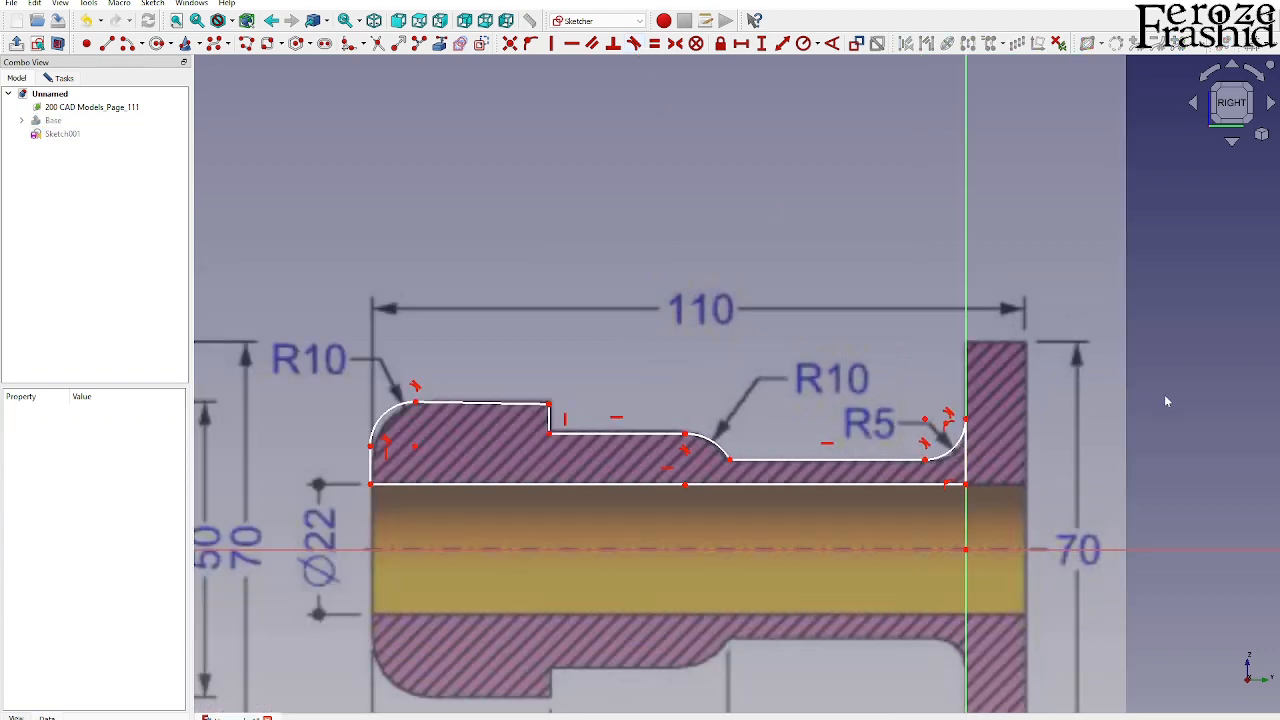
left_click(478, 404)
left_click(571, 44)
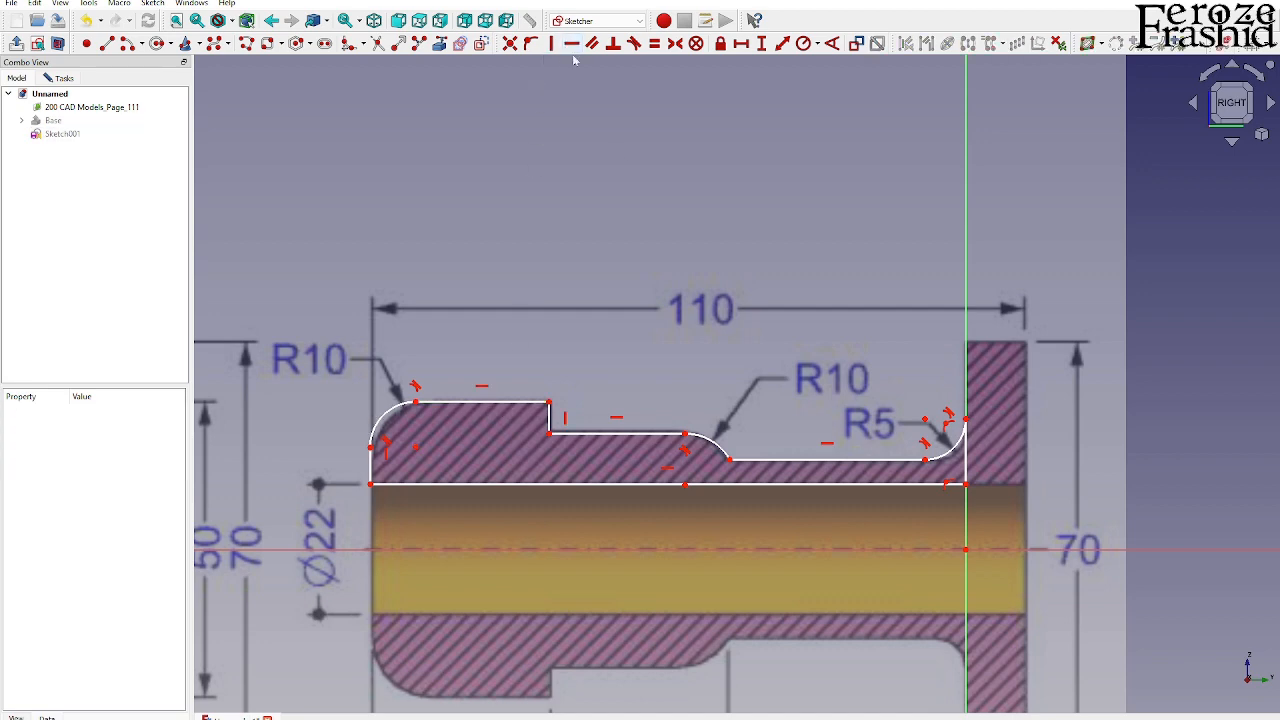
- Dimension the bore line's vertical distance from the origin as 11 mm
scroll(855, 440, "down", 3)
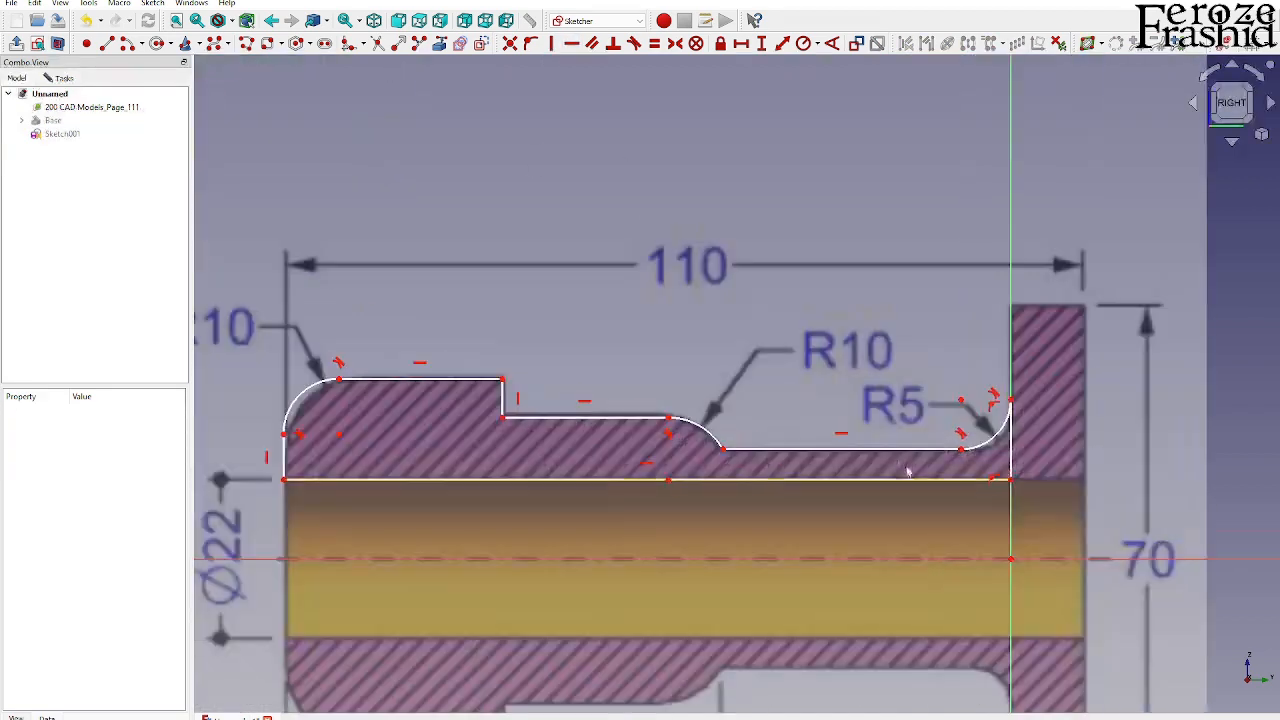
scroll(845, 450, "up", 4)
left_click(285, 480)
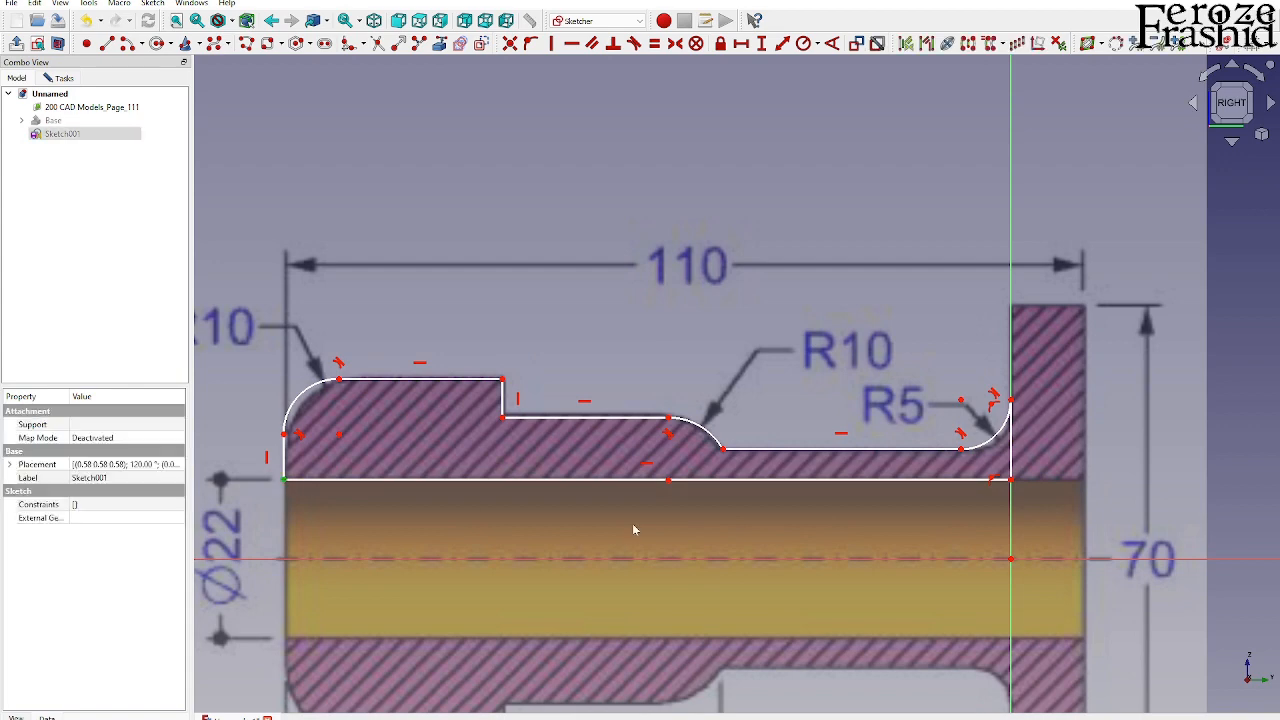
left_click(1238, 475)
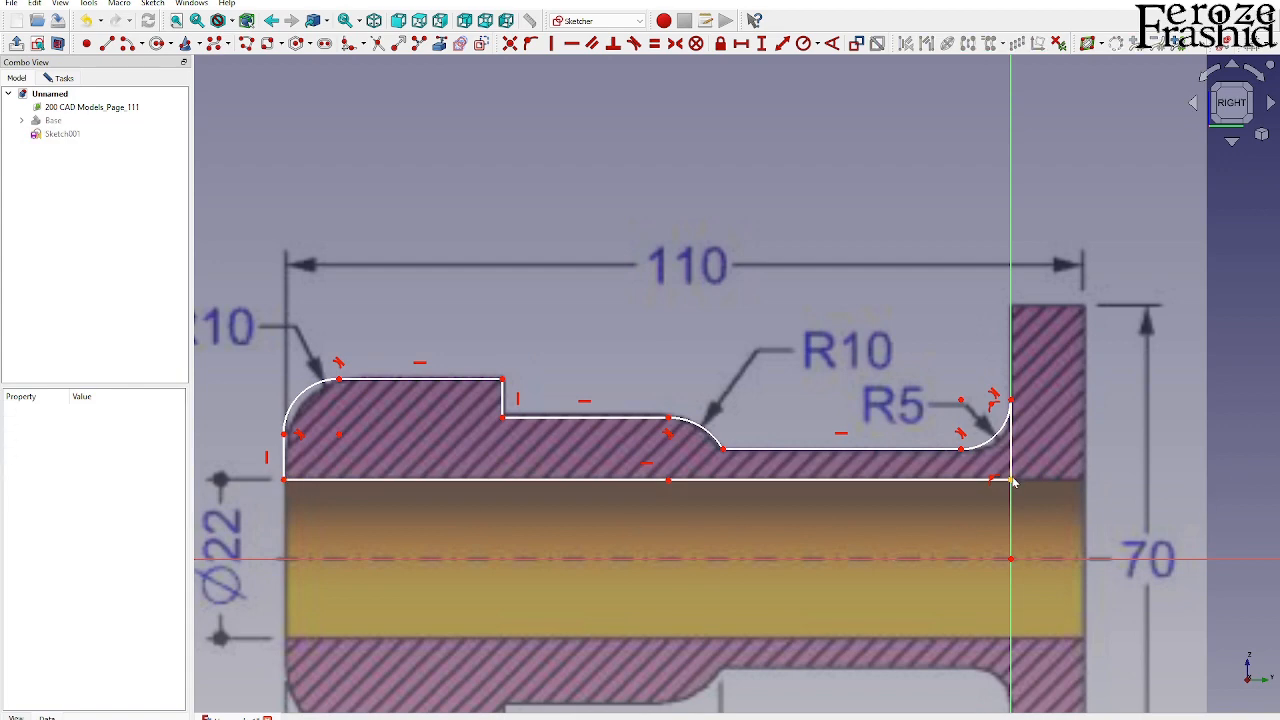
left_click(1012, 480)
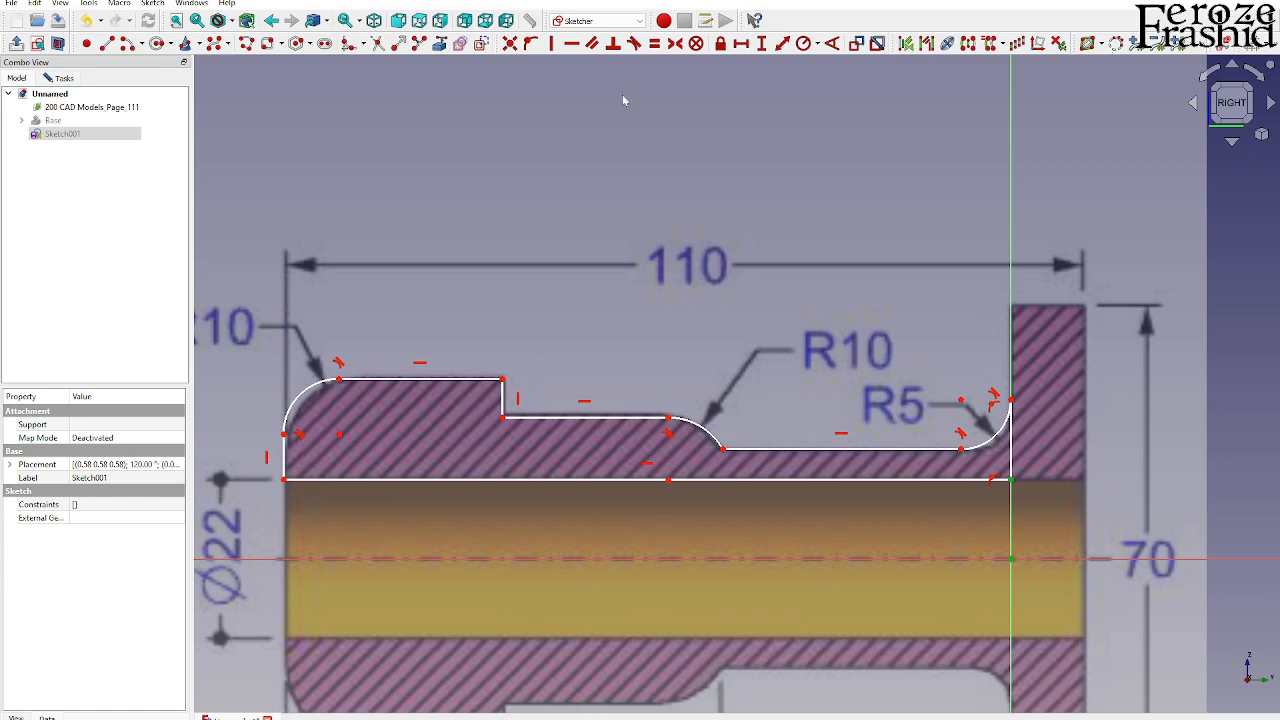
left_click(761, 44)
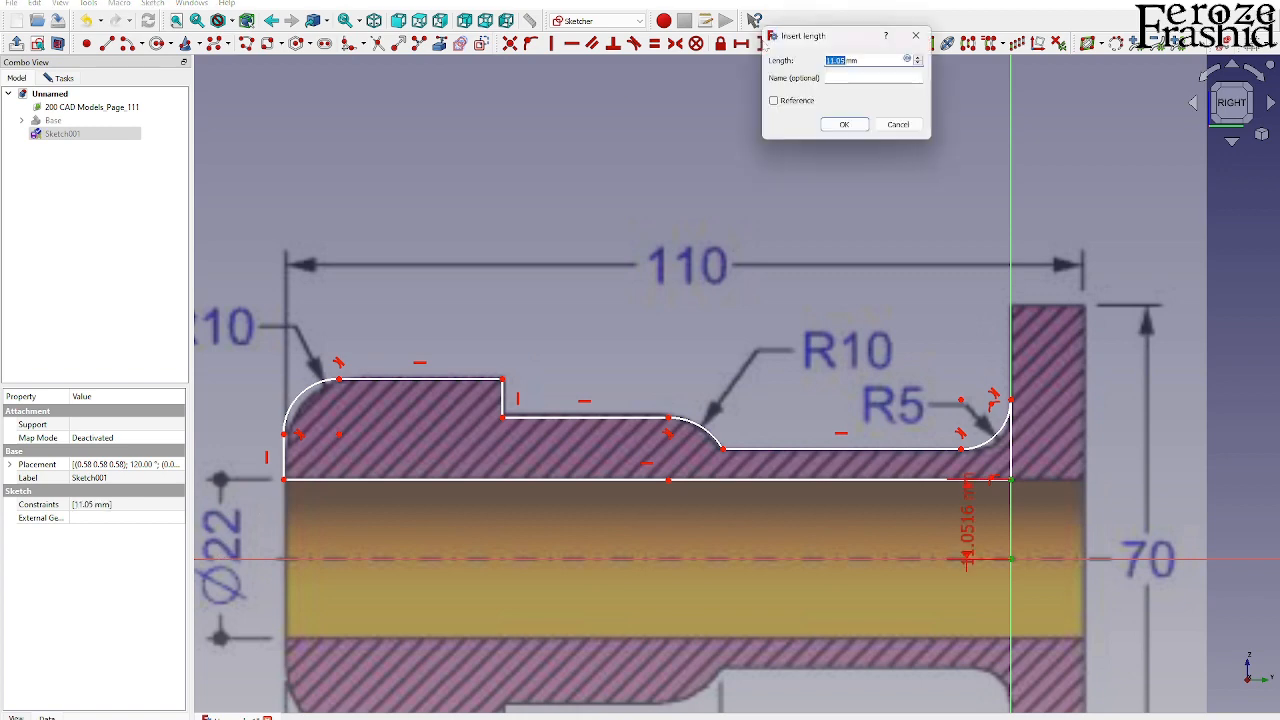
type("11")
key("Return")
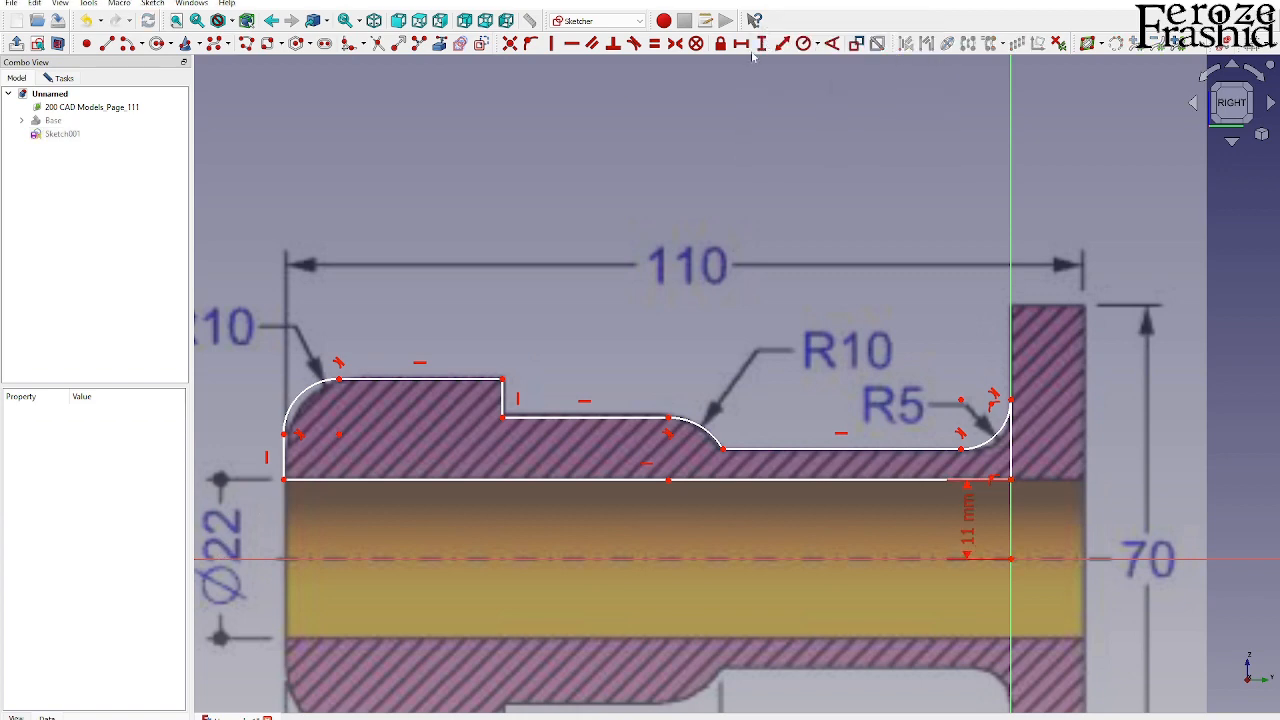
- Set the neck line beside the flange fillet to a vertical distance of 15 mm from the origin
scroll(1156, 341, "down", 5)
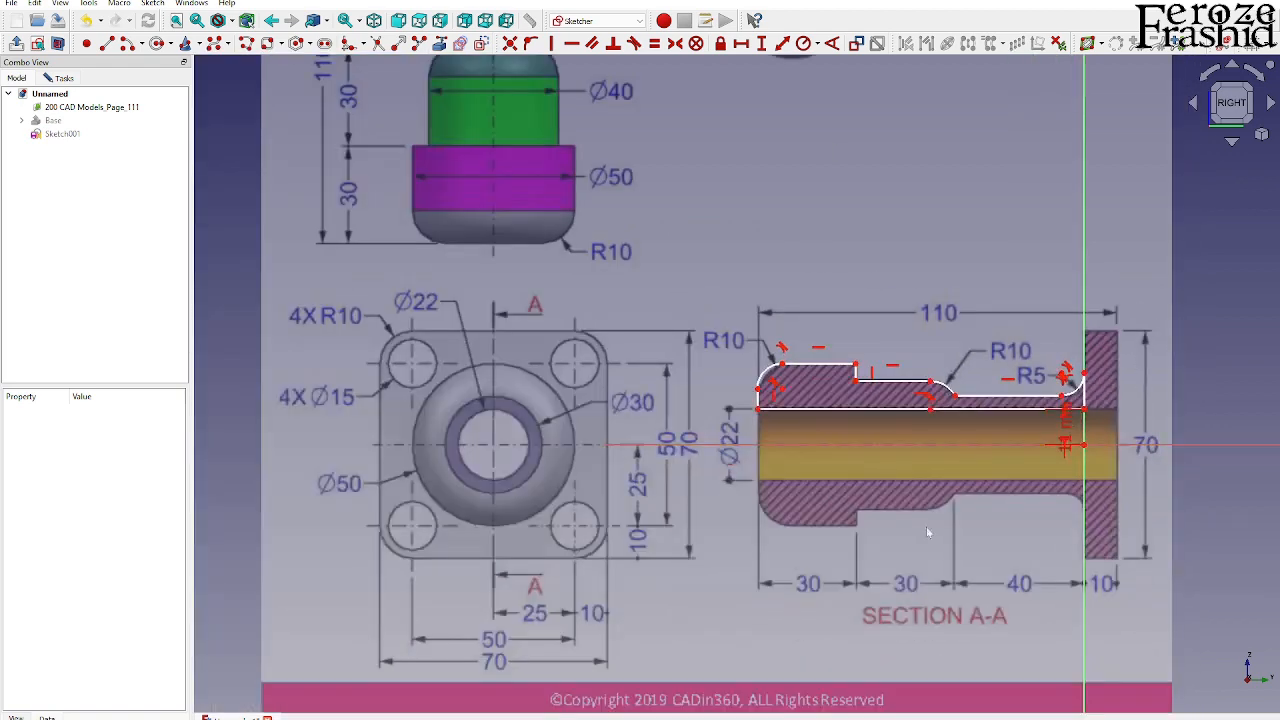
scroll(860, 470, "down", 3)
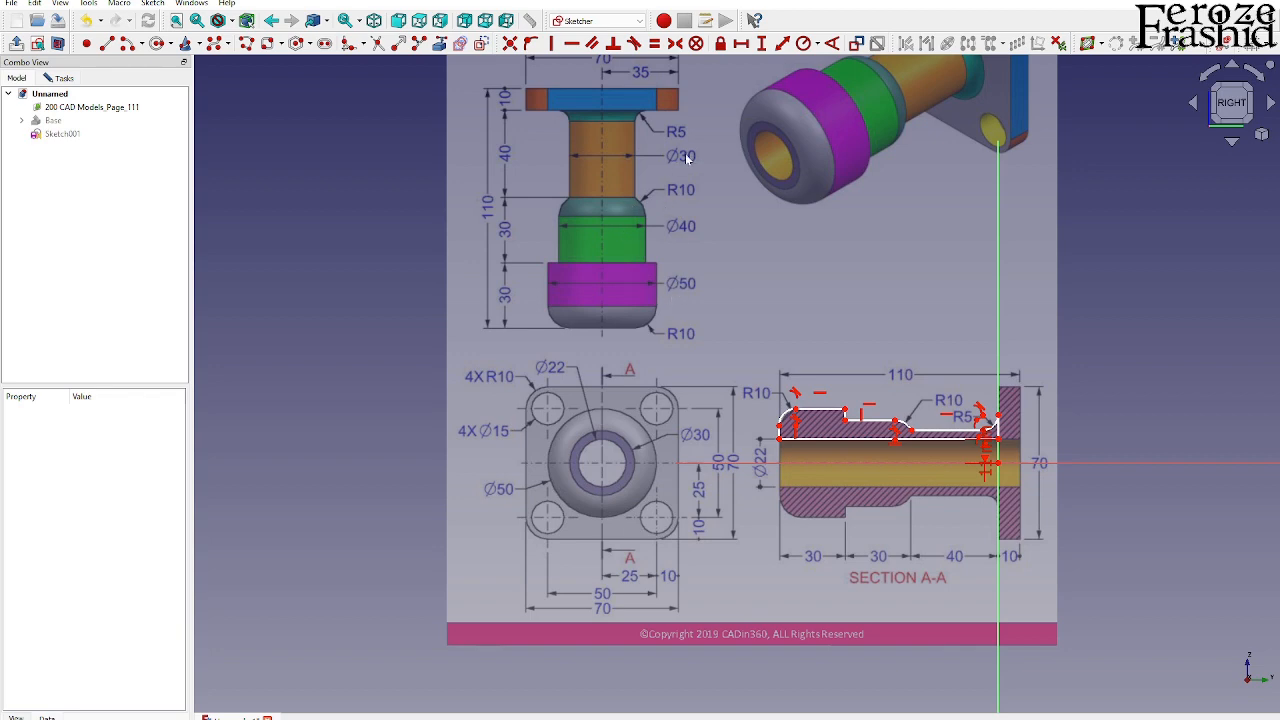
scroll(984, 485, "up", 3)
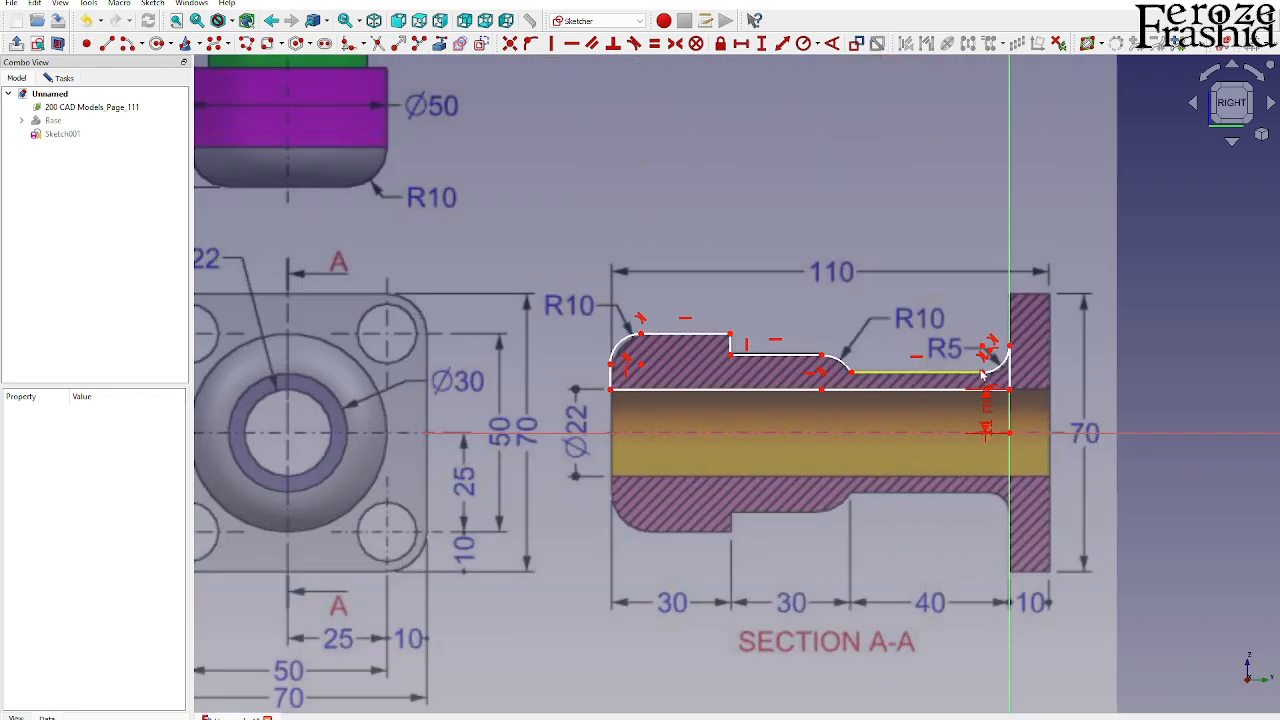
left_click(984, 375)
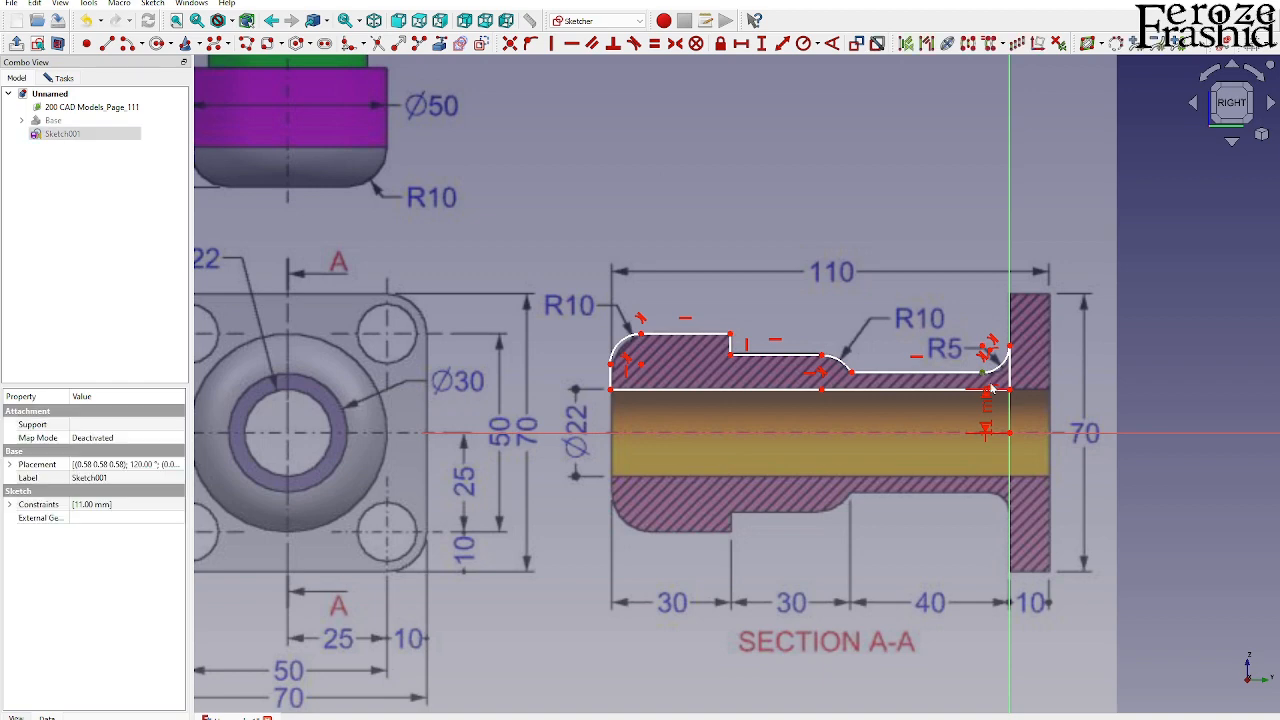
left_click(1010, 434)
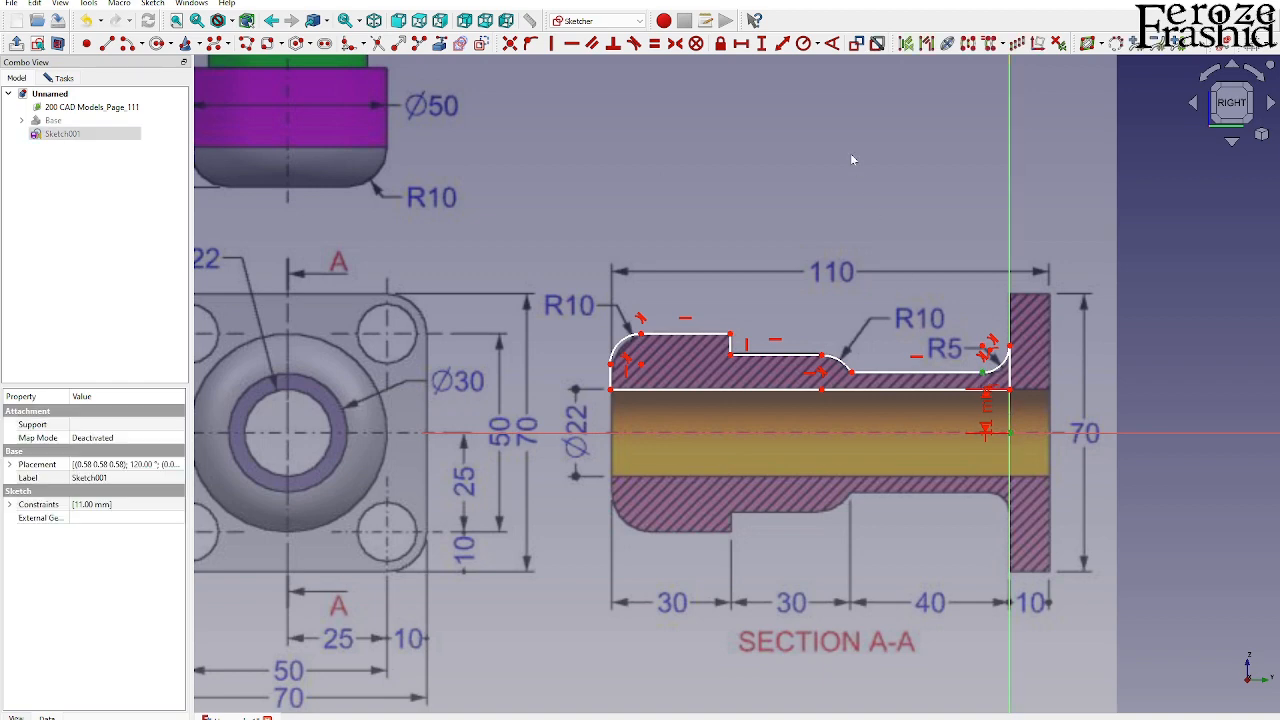
left_click(759, 45)
type("15")
key("Return")
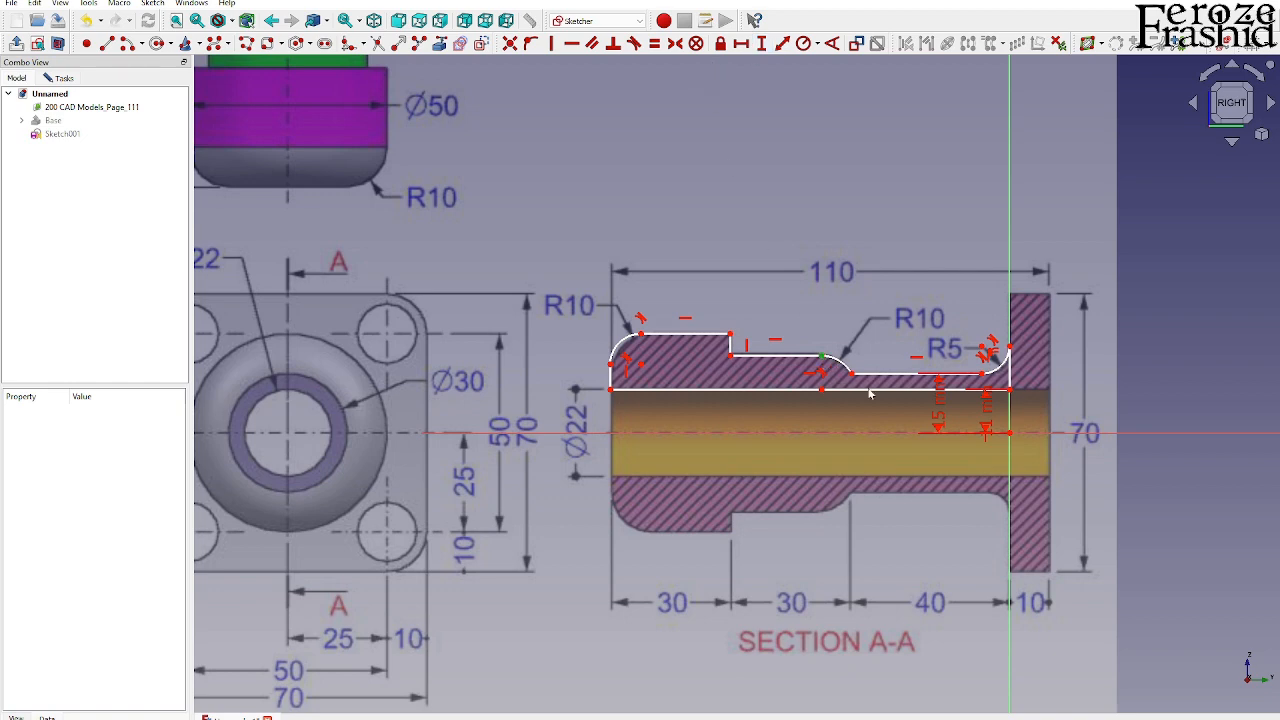
- Set the middle step line to a vertical distance of 20 mm from the origin
left_click(822, 356)
left_click(1008, 436)
left_click(760, 45)
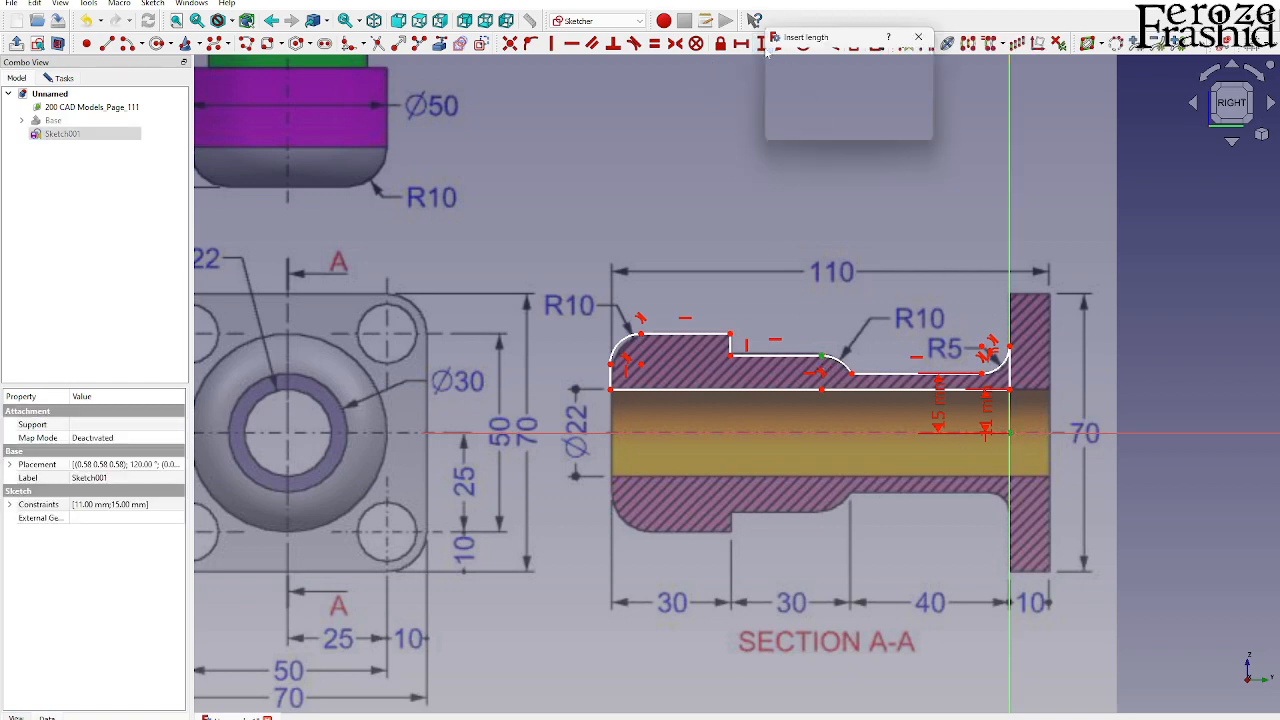
type("20")
key("Return")
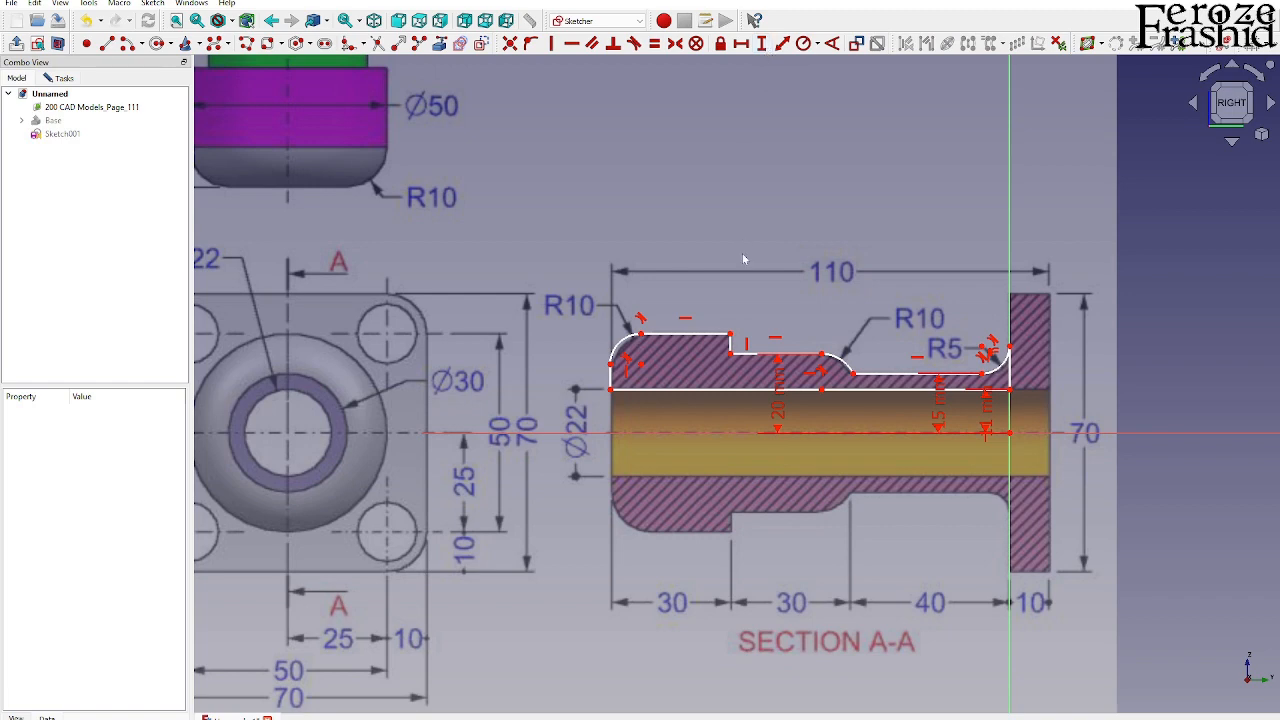
- Set the uppermost outer line to a vertical distance of 25 mm from the origin
left_click(730, 334)
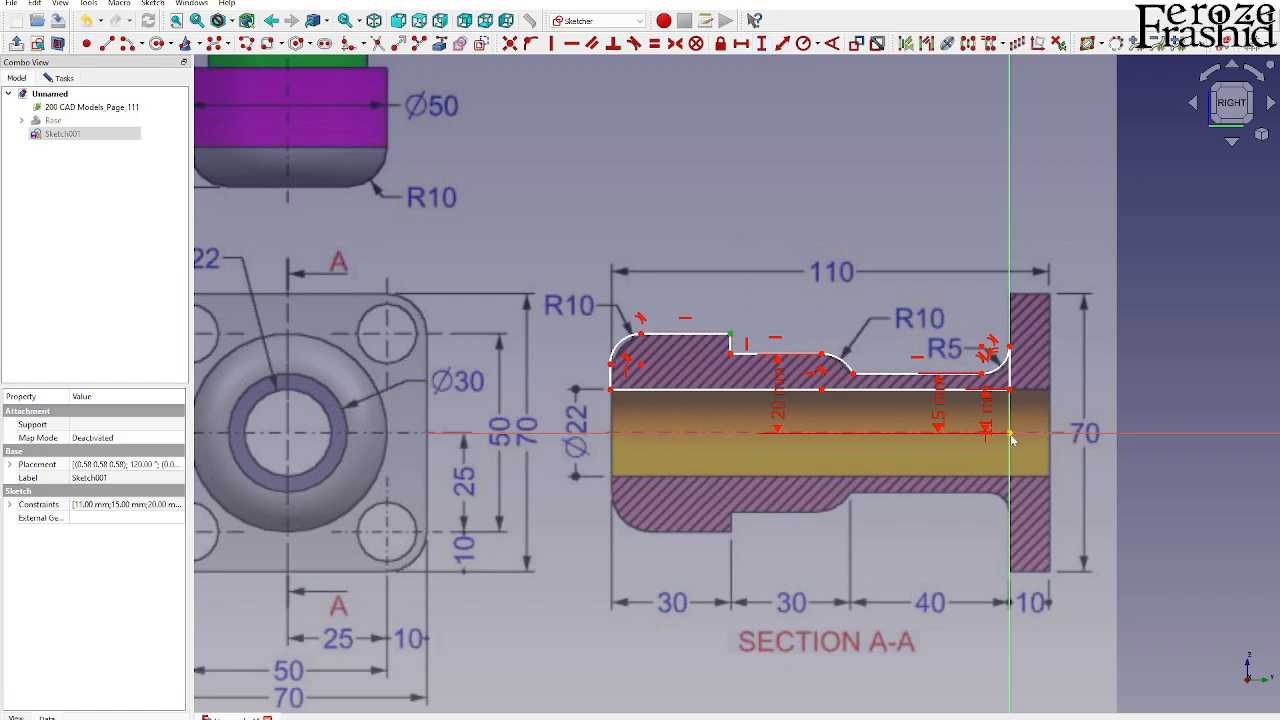
left_click(1010, 437)
left_click(764, 44)
type("25")
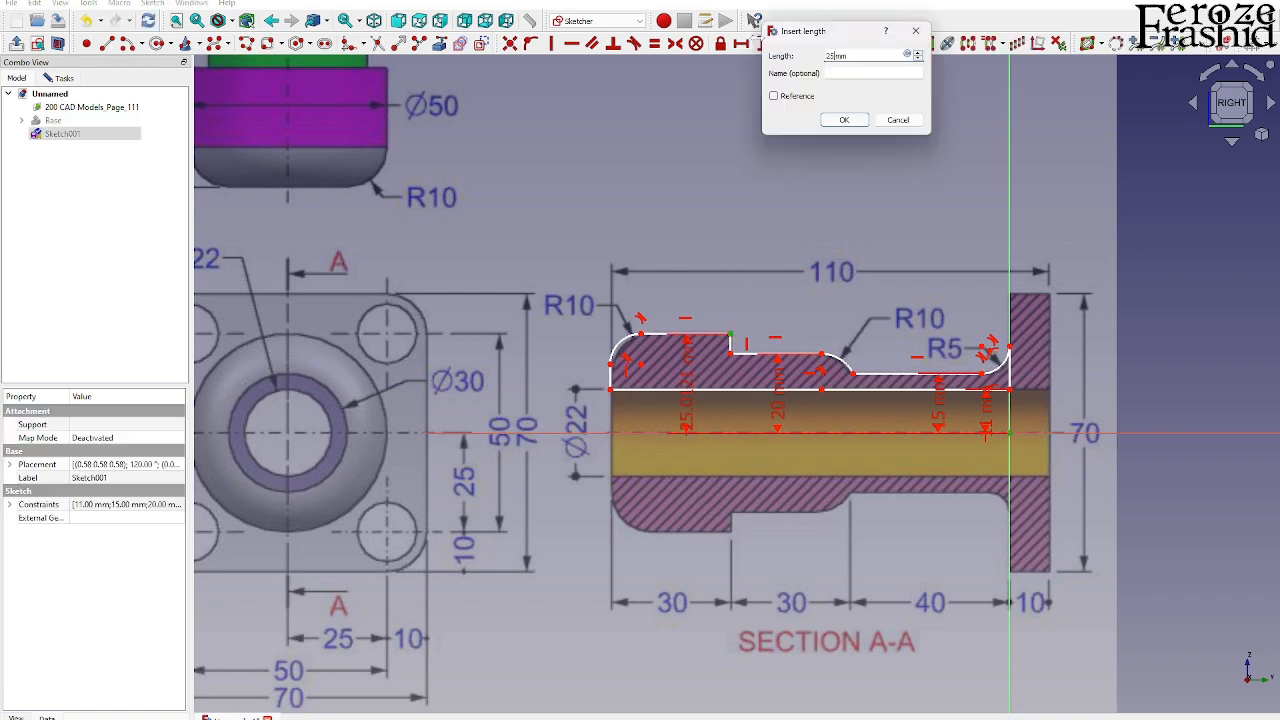
key("Return")
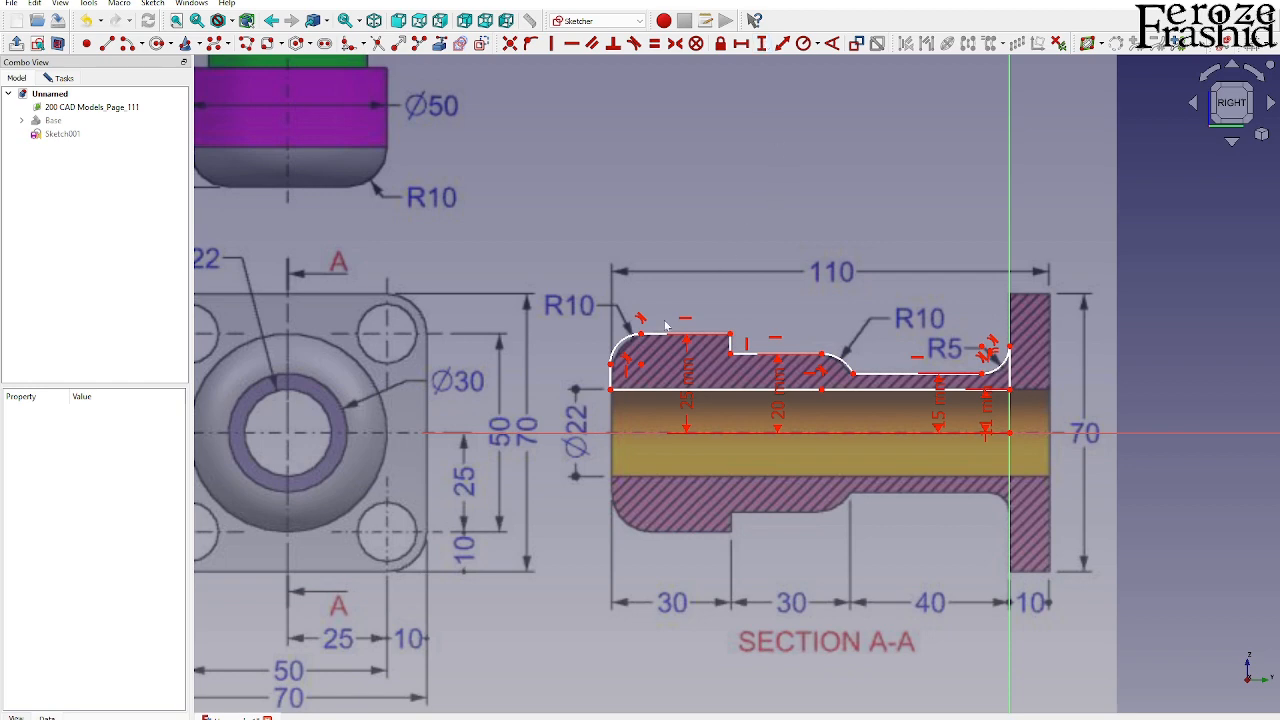
- Make the end corner arc and the shoulder arc equal and set their radius to 10 mm
scroll(665, 325, "up", 3)
left_click(588, 338)
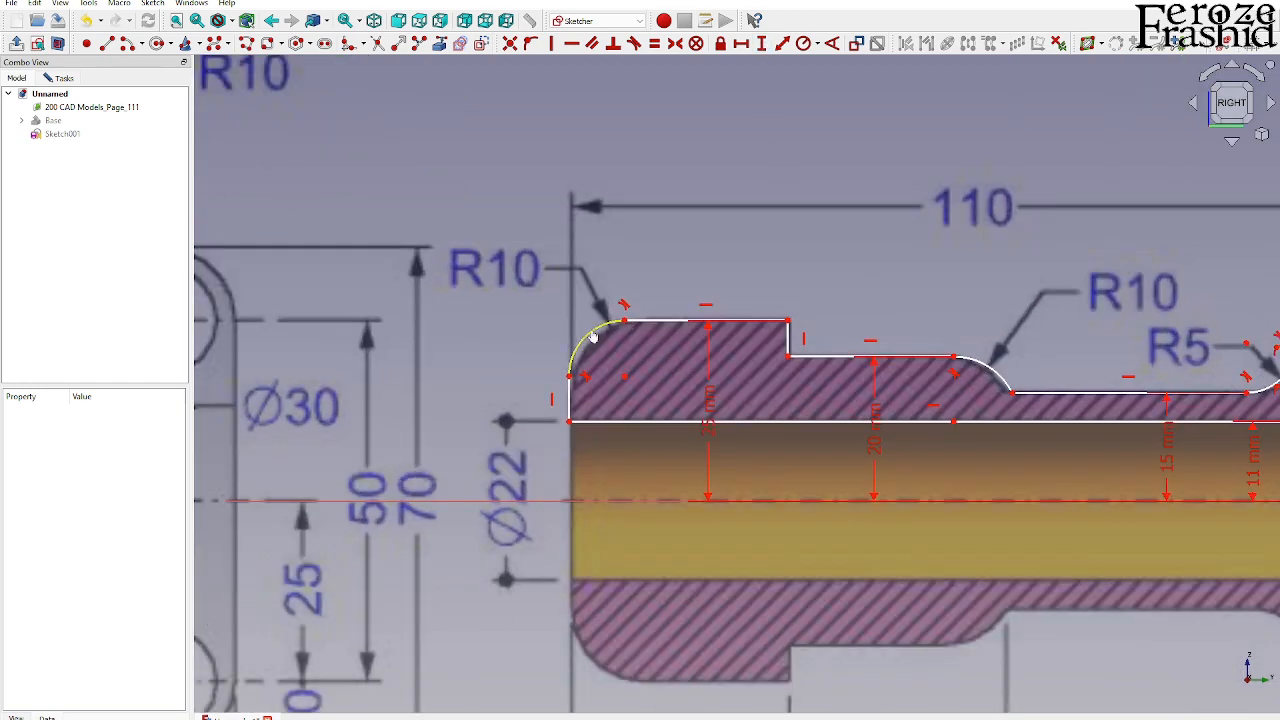
left_click(972, 364)
left_click(803, 44)
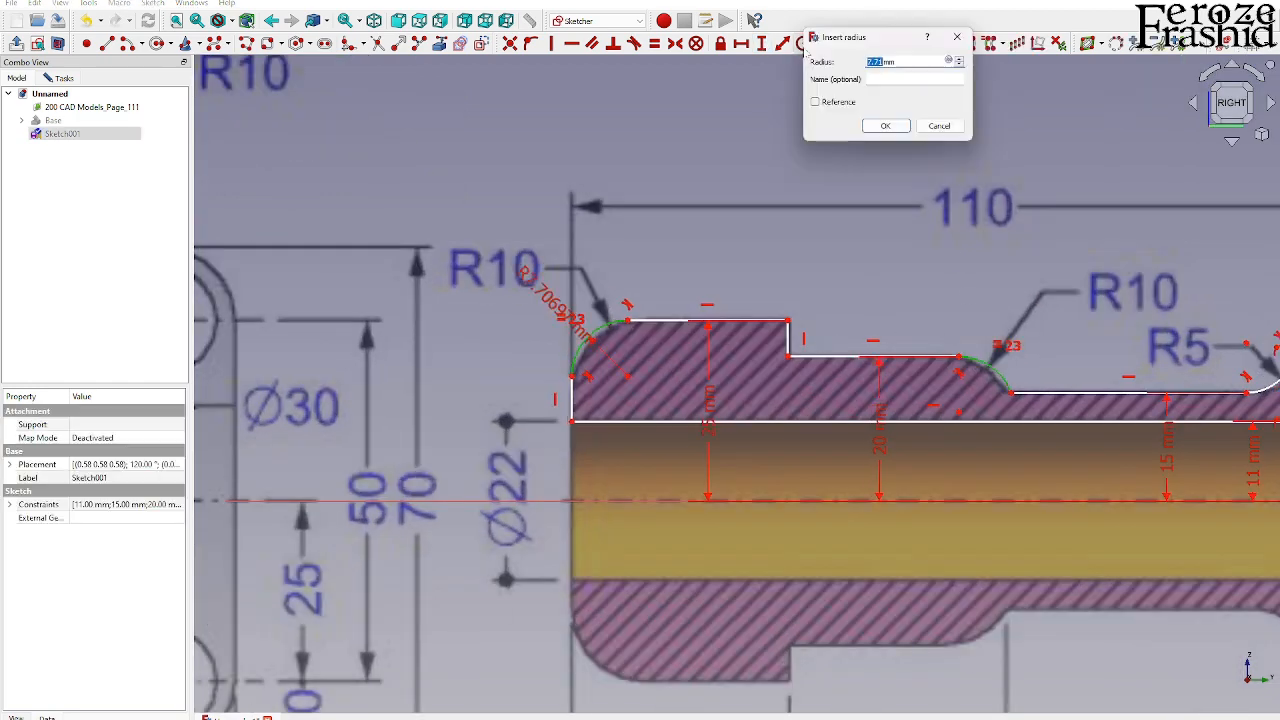
type("10")
key("Return")
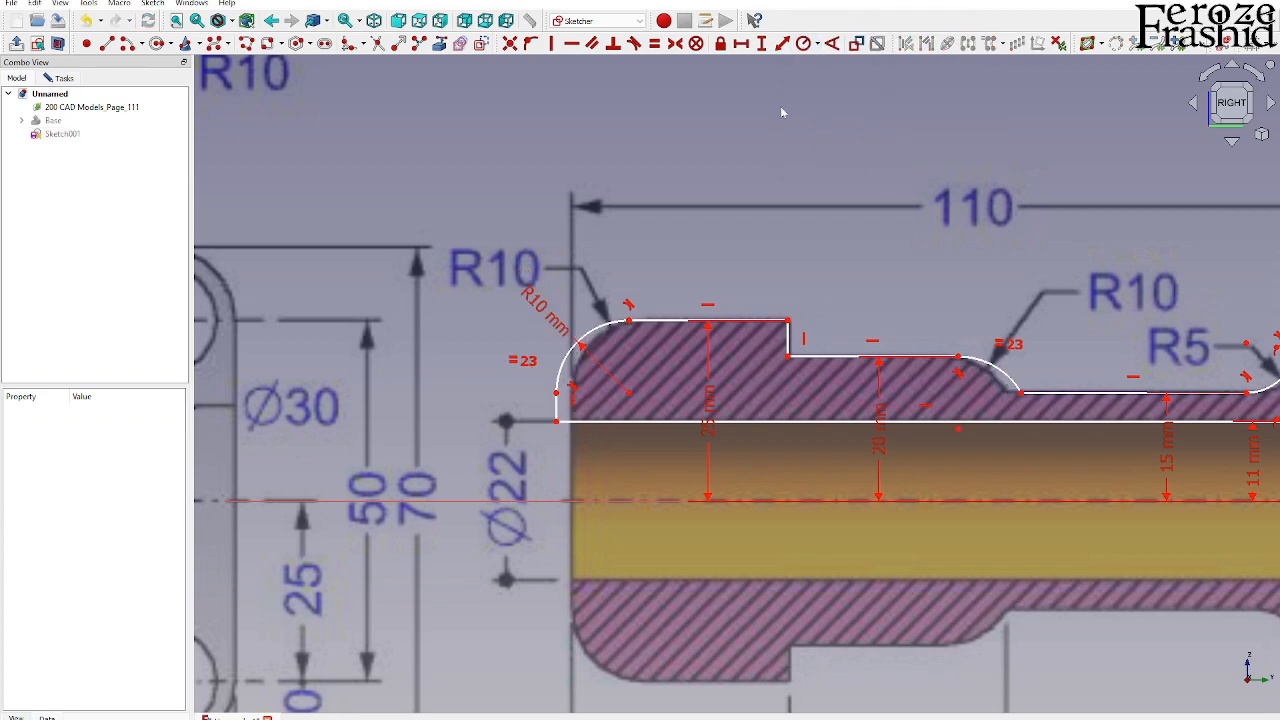
- Set the horizontal length of the bore line to 100 mm
scroll(714, 336, "down", 2)
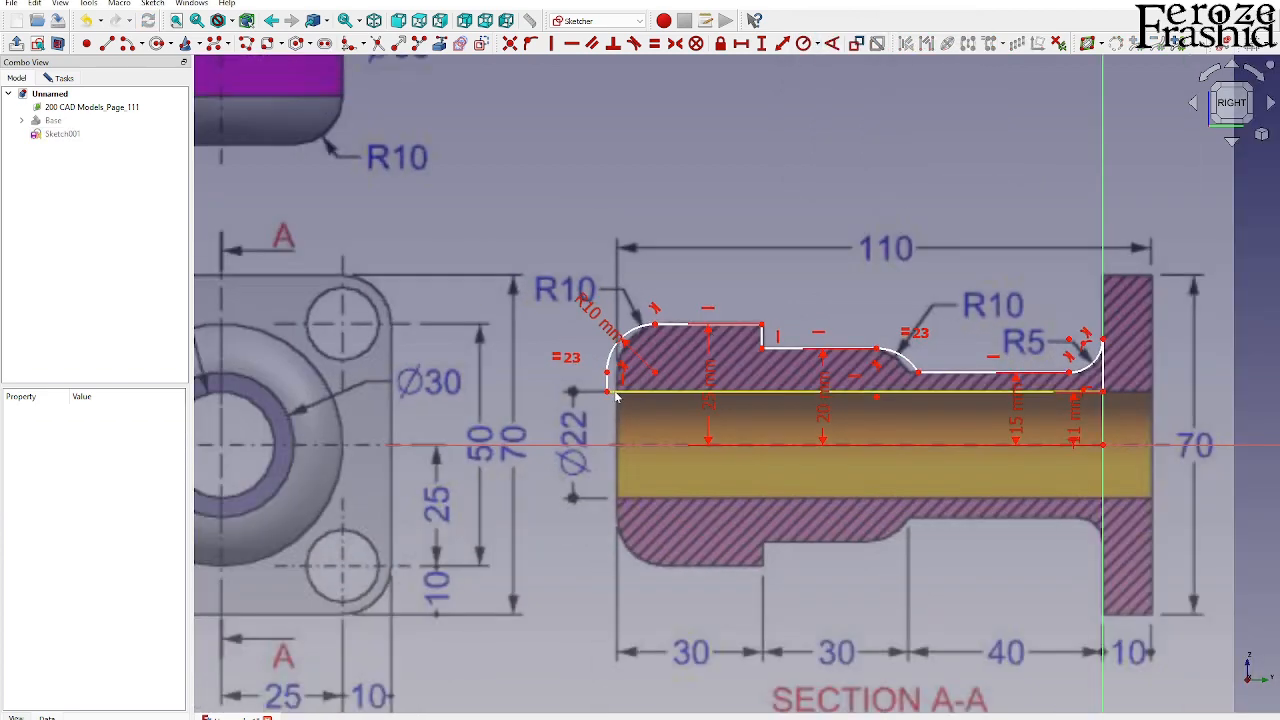
left_click(616, 396)
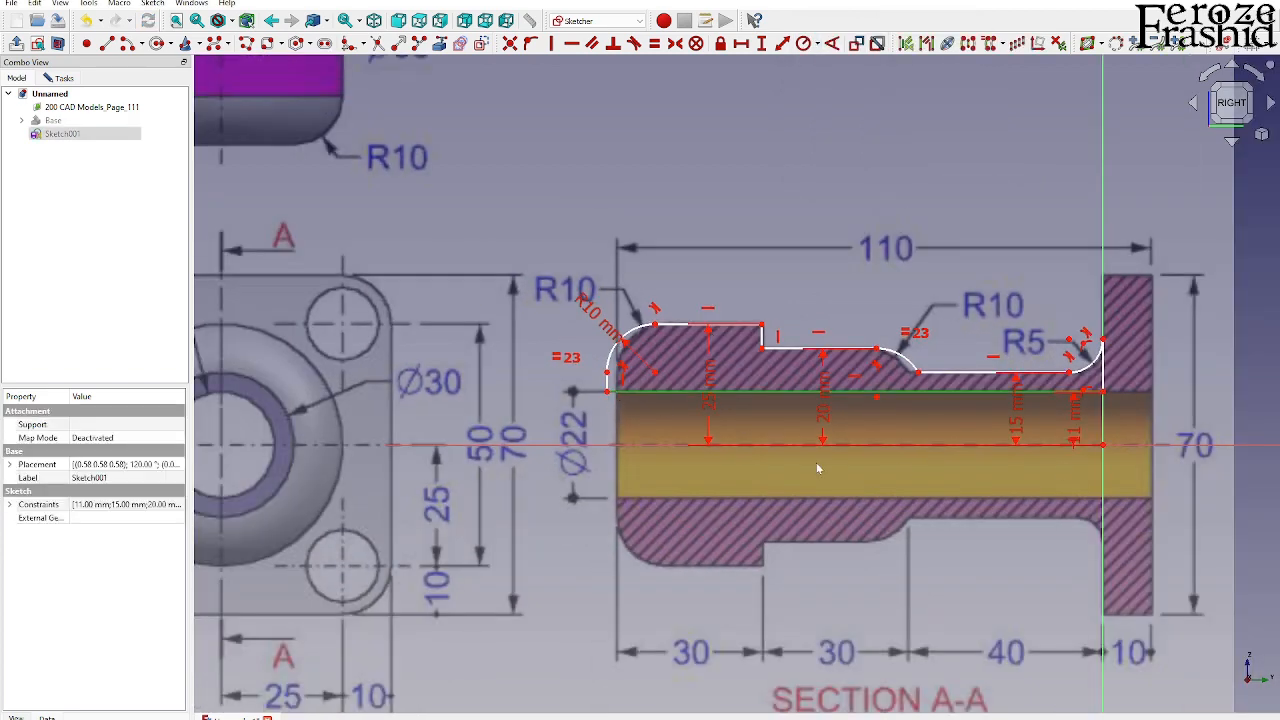
left_click(741, 44)
type("100")
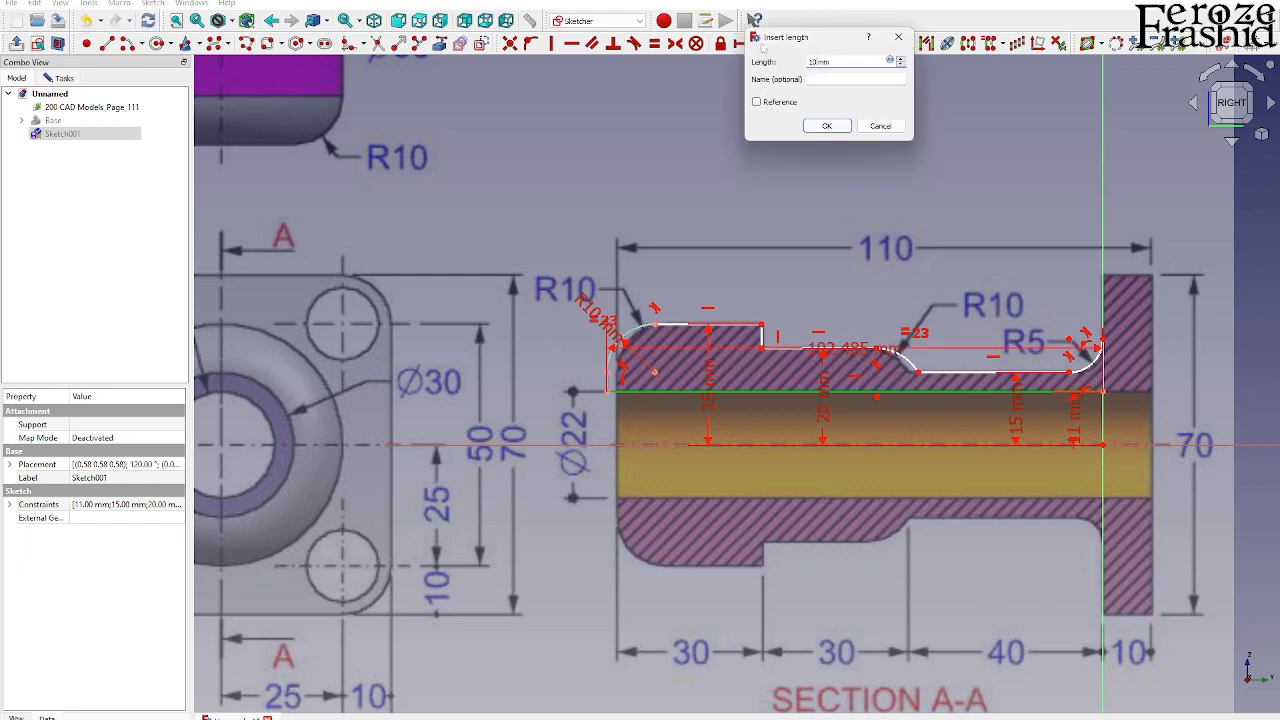
key("Return")
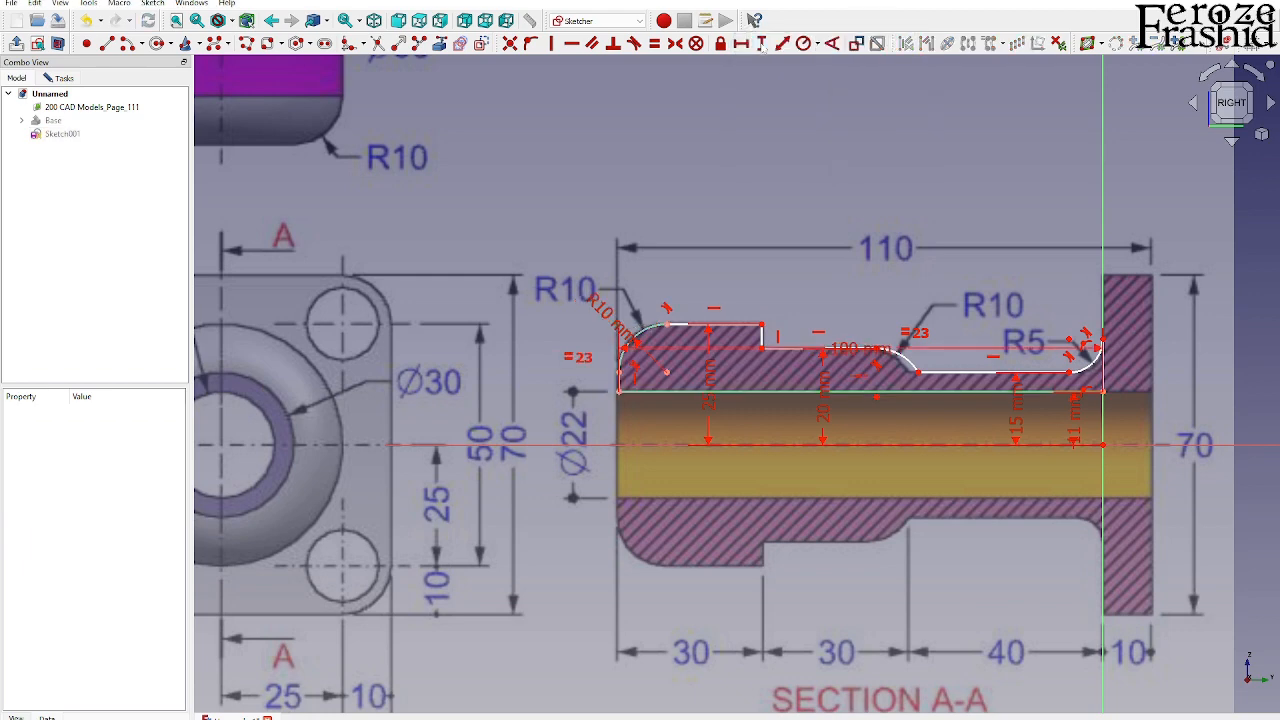
- Set the radius of the small fillet arc next to the flange to 5 mm
scroll(911, 187, "down", 2)
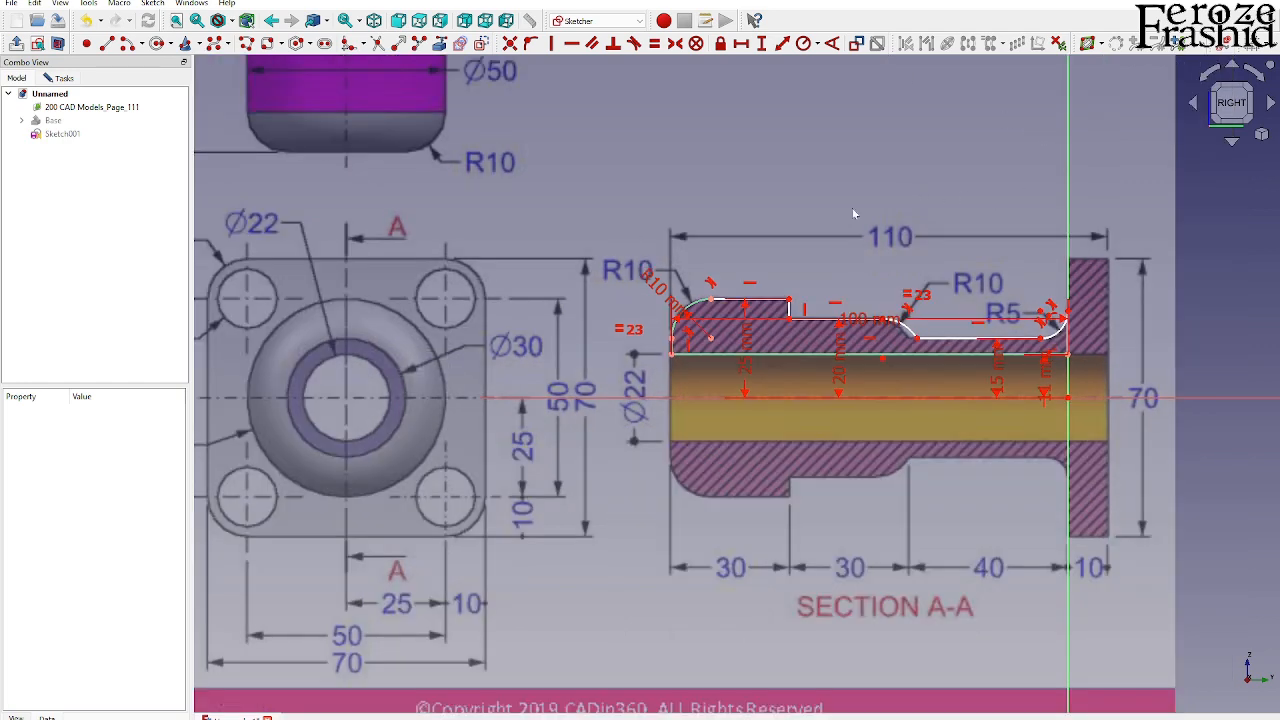
left_click(60, 77)
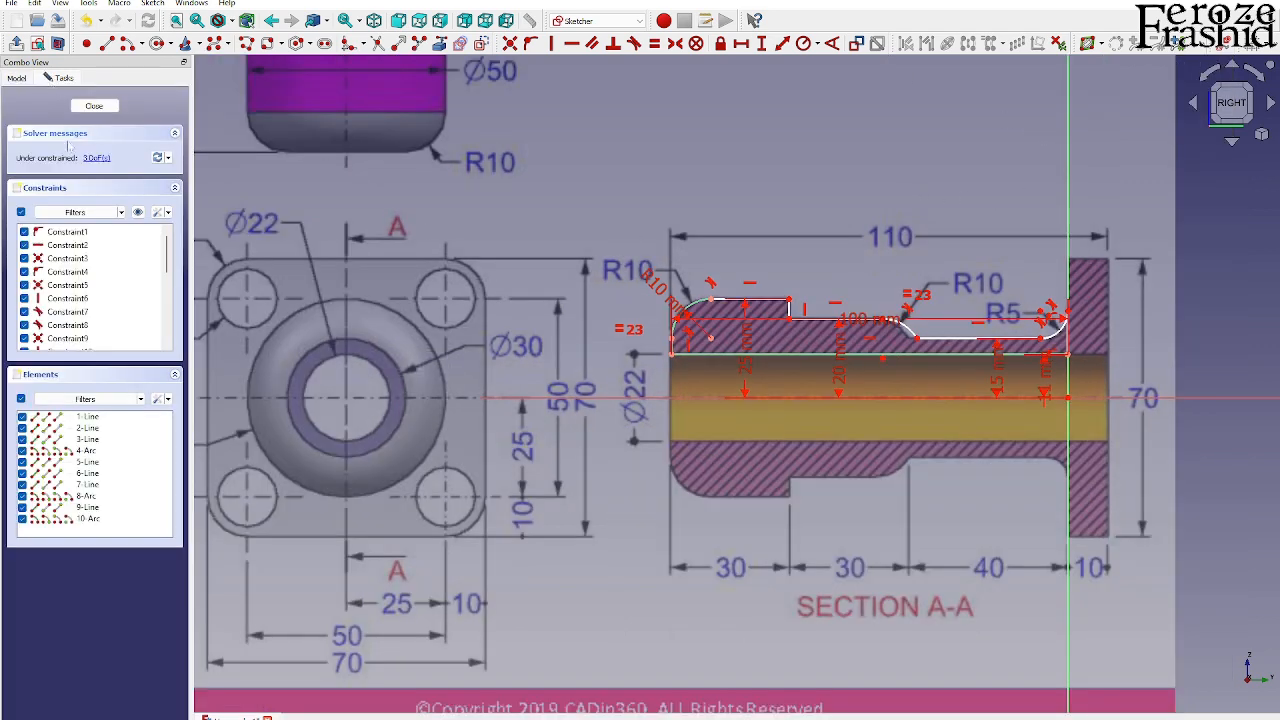
scroll(1133, 361, "up", 1)
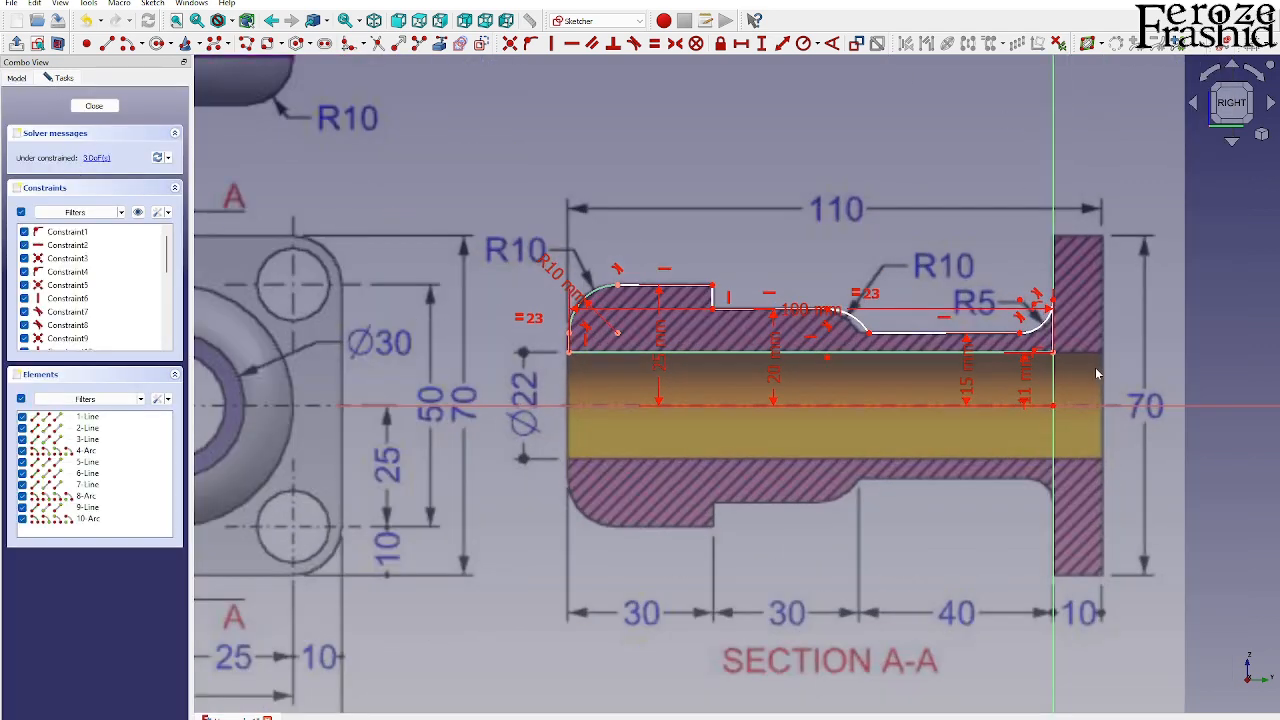
left_click(1040, 338)
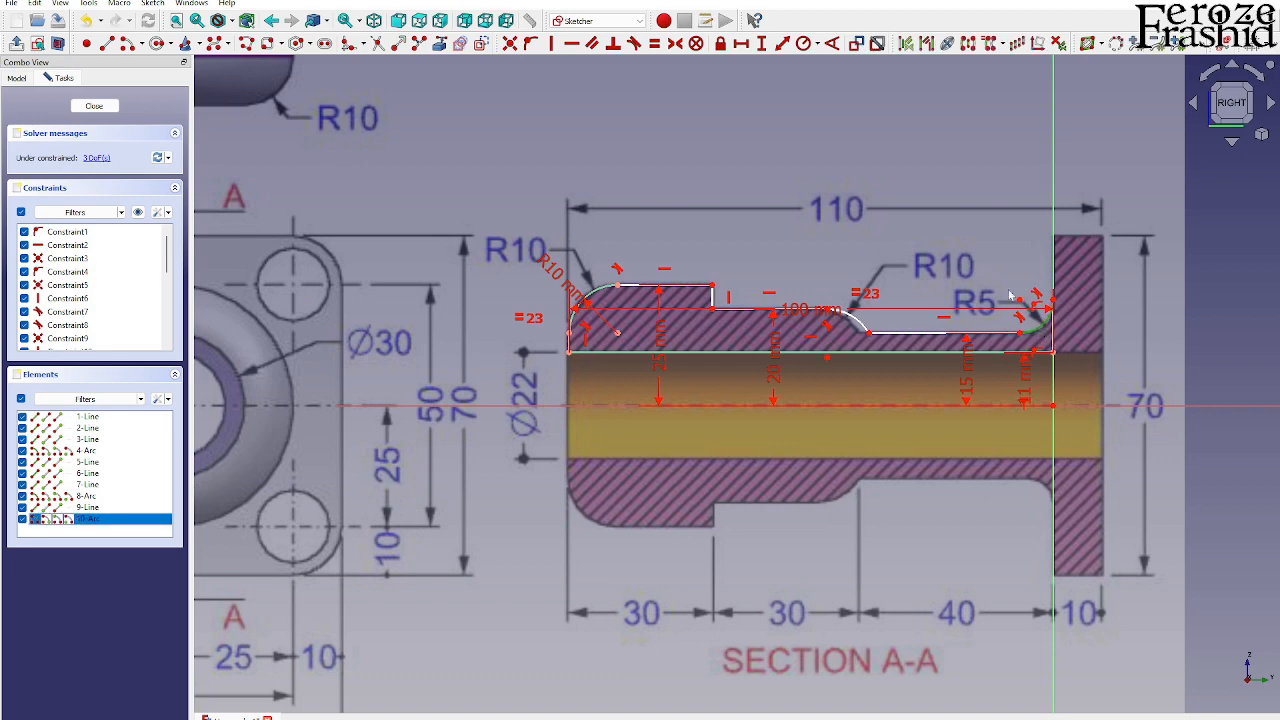
left_click(805, 44)
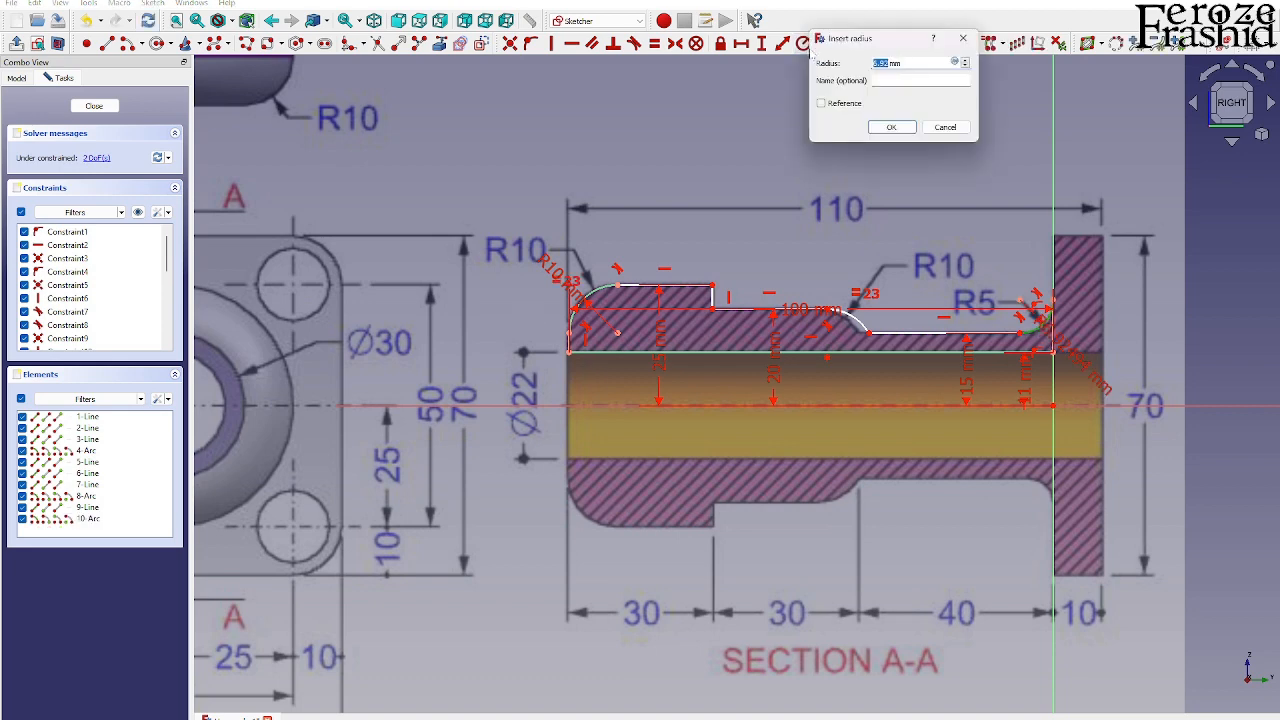
type("5")
key("Return")
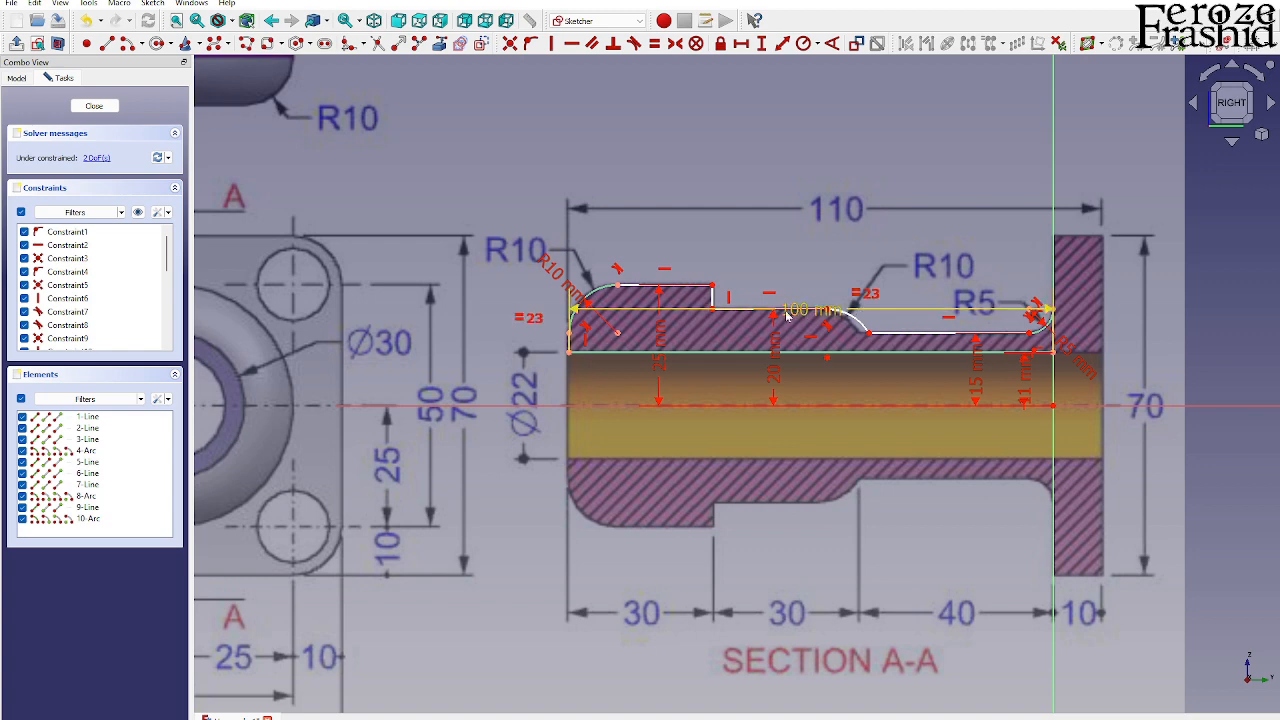
- Set the horizontal distance from the middle step's inner corner to the shoulder arc's lower end to 30 mm
left_click(712, 311)
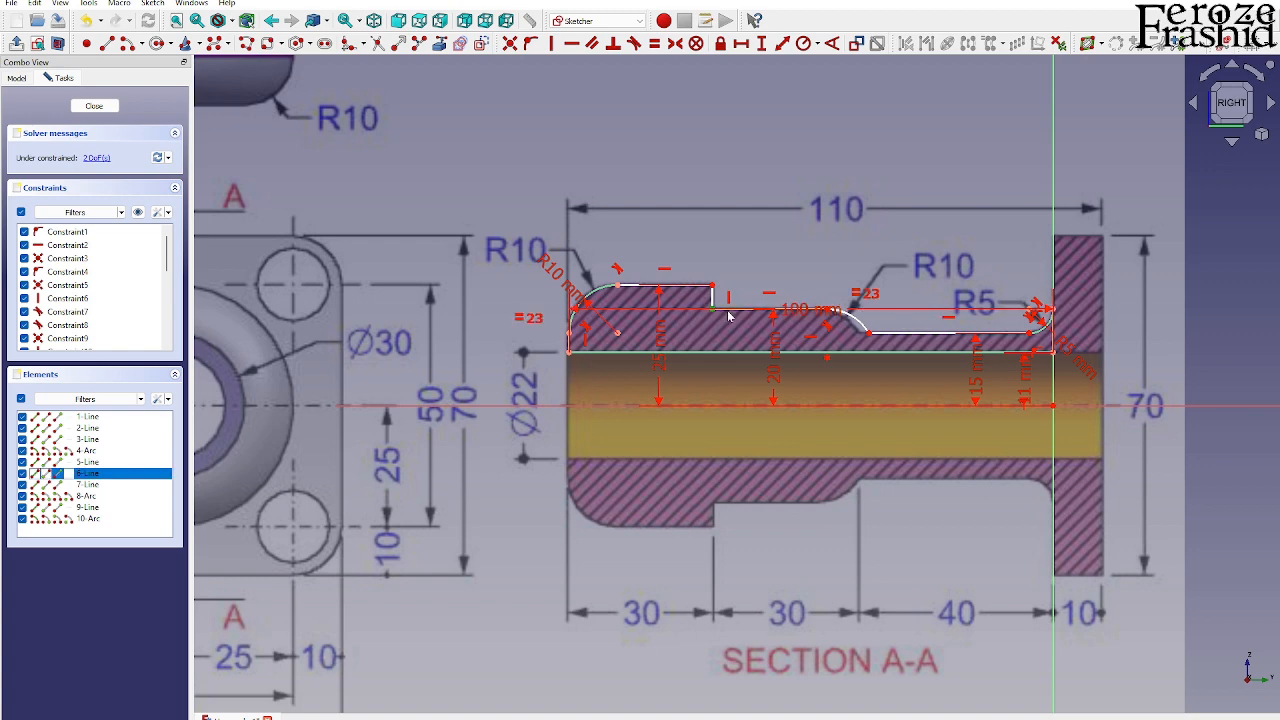
left_click(868, 334)
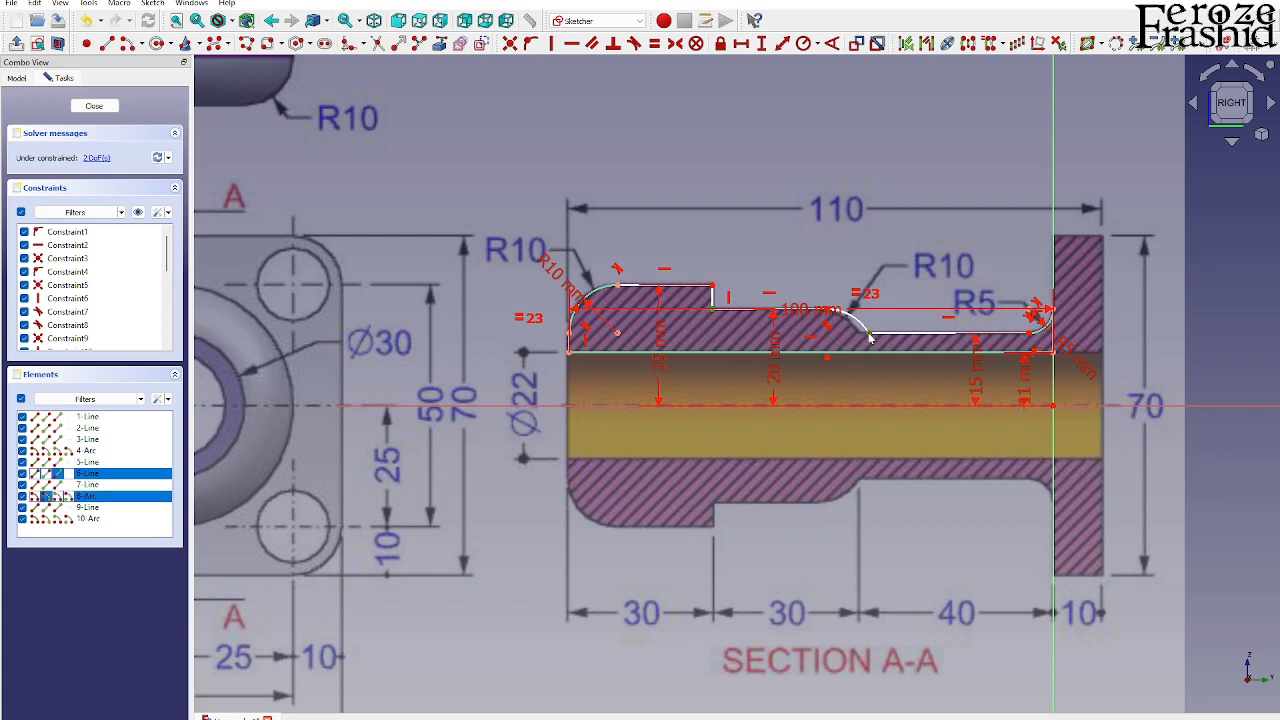
left_click(741, 43)
type("30")
key("Return")
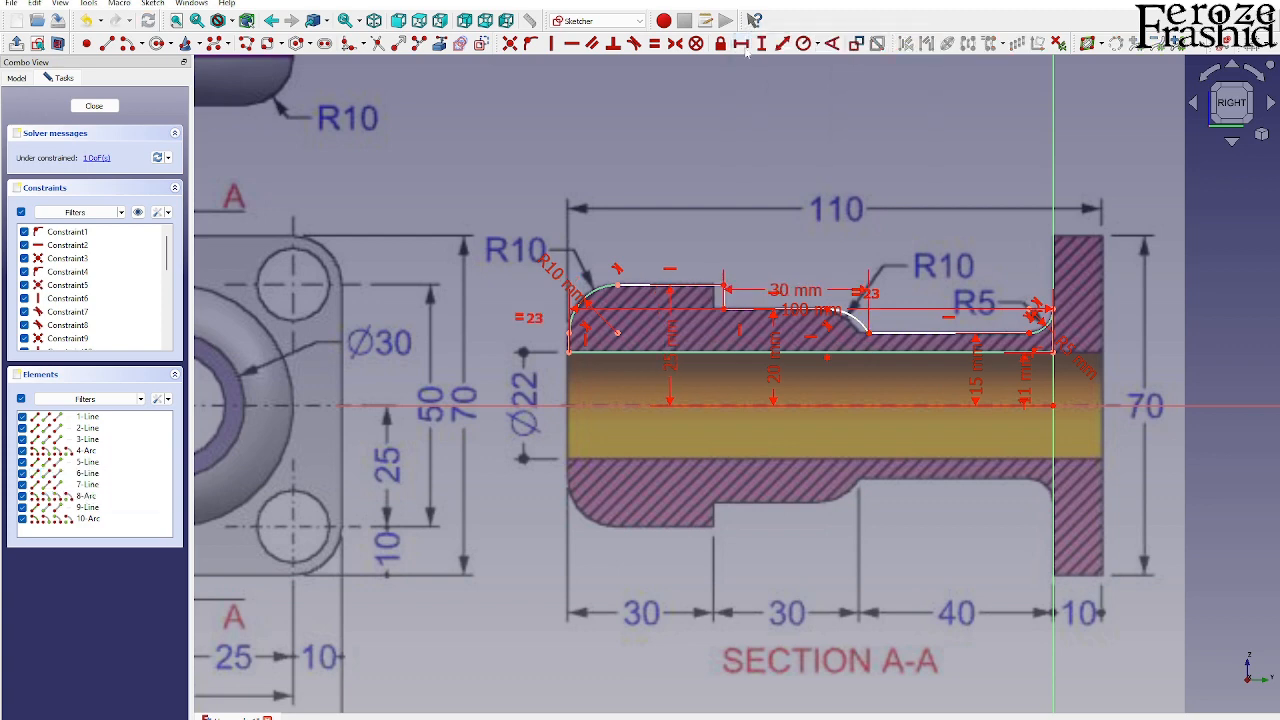
- Set the horizontal distance from the tube's rounded end face to the outer step's corner to 30 mm
left_click(728, 289)
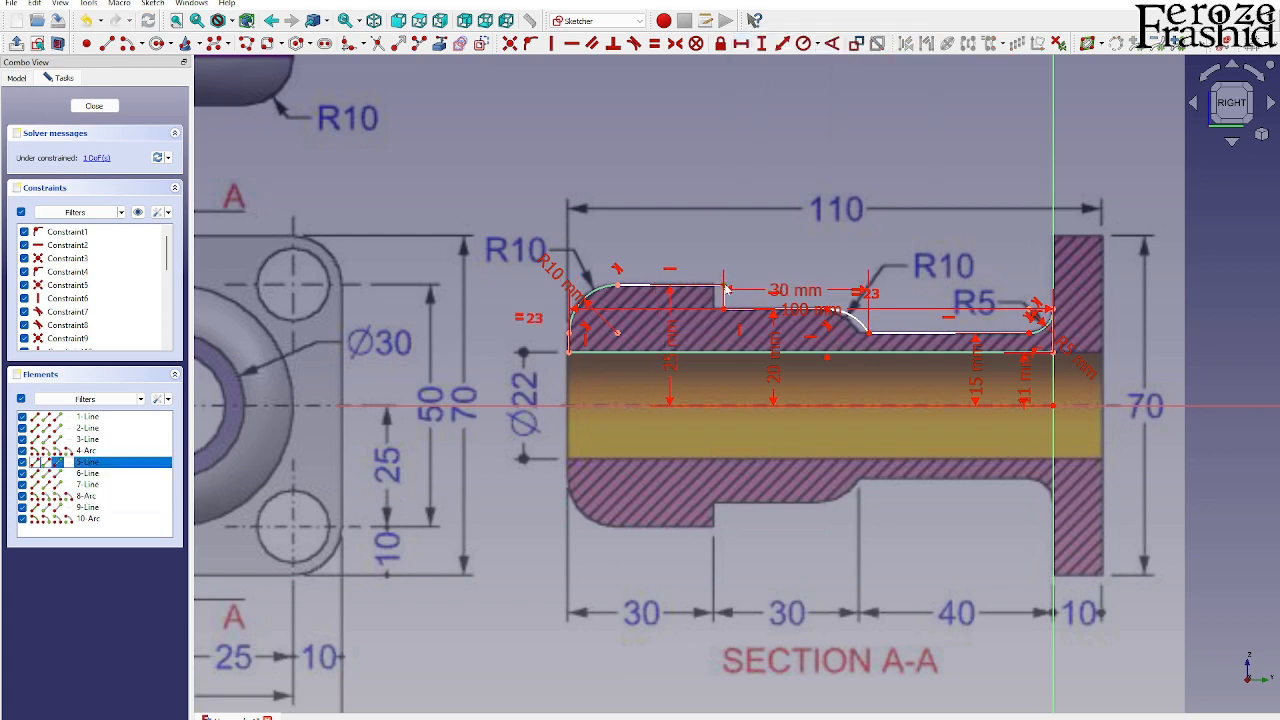
left_click(570, 340)
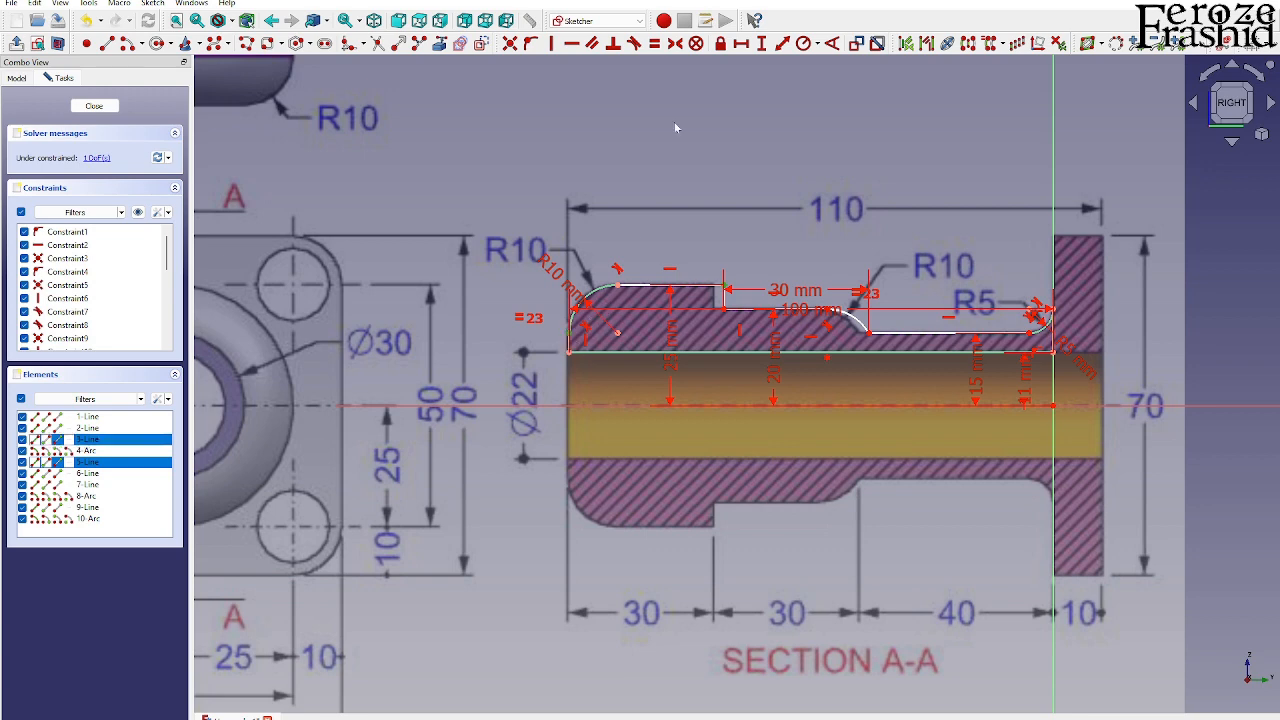
left_click(745, 44)
type("30")
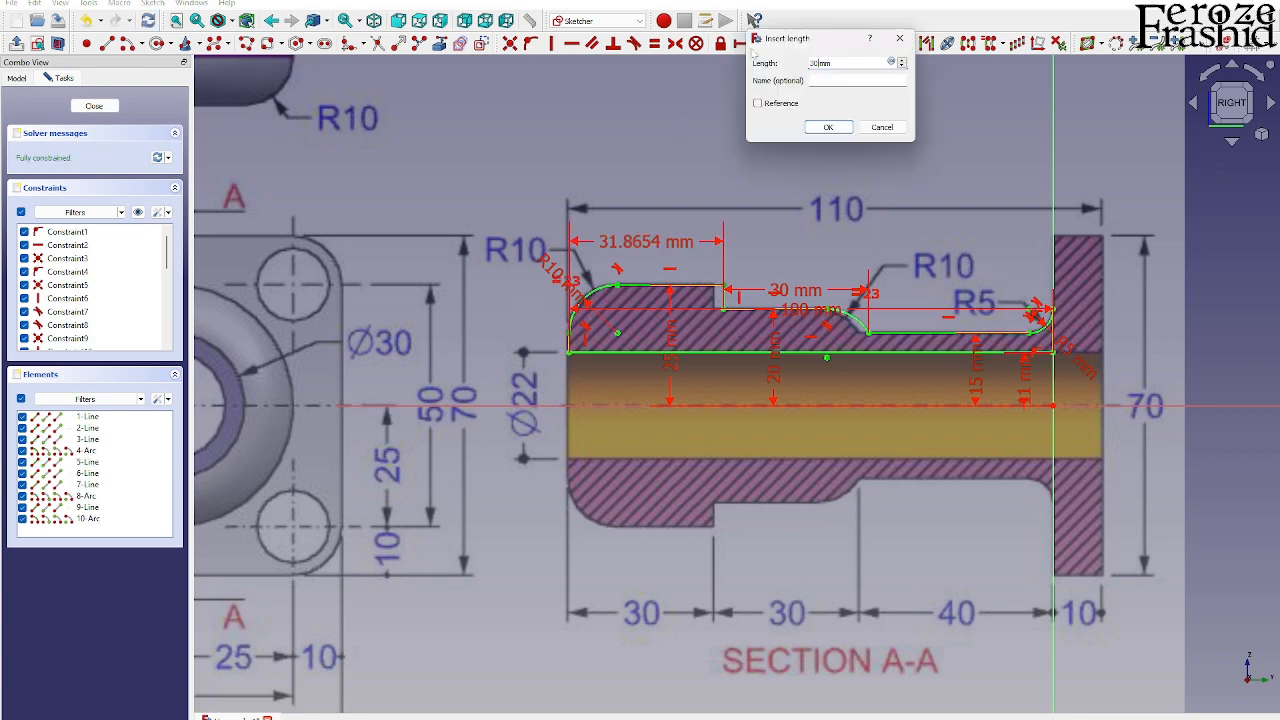
key("Return")
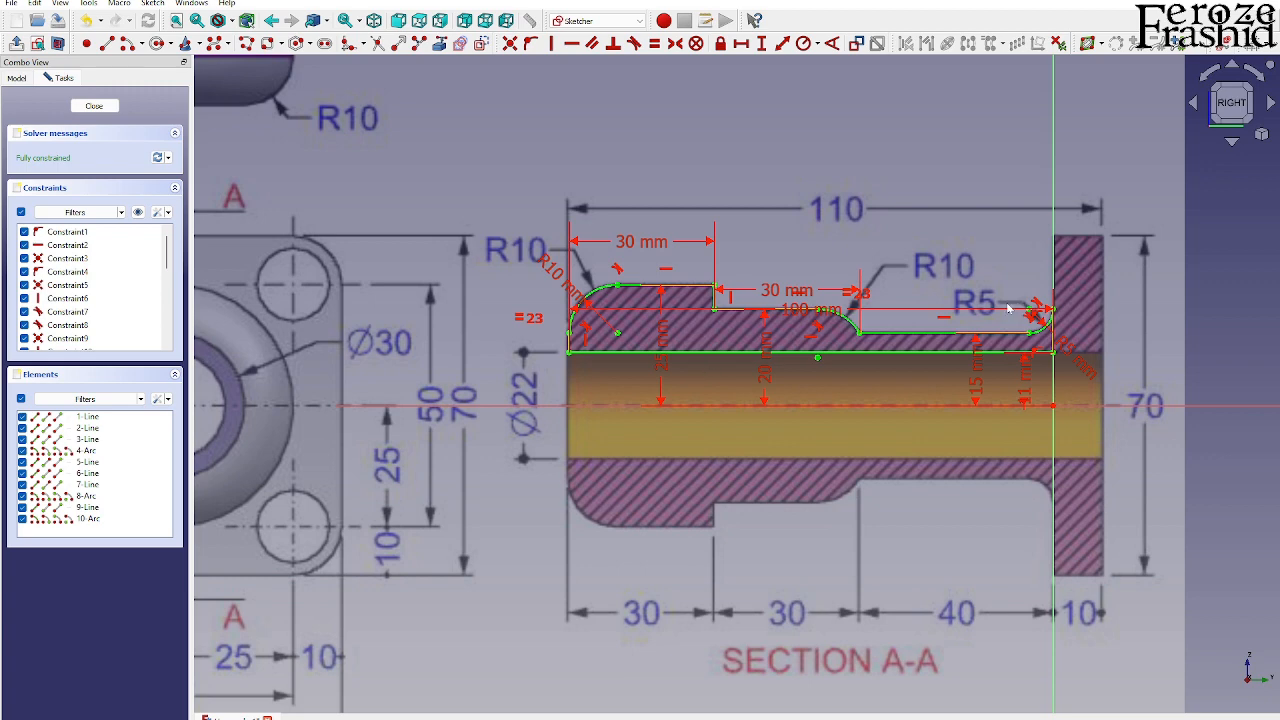
- Close the profile sketch and rename it sksRevolve
left_click(93, 106)
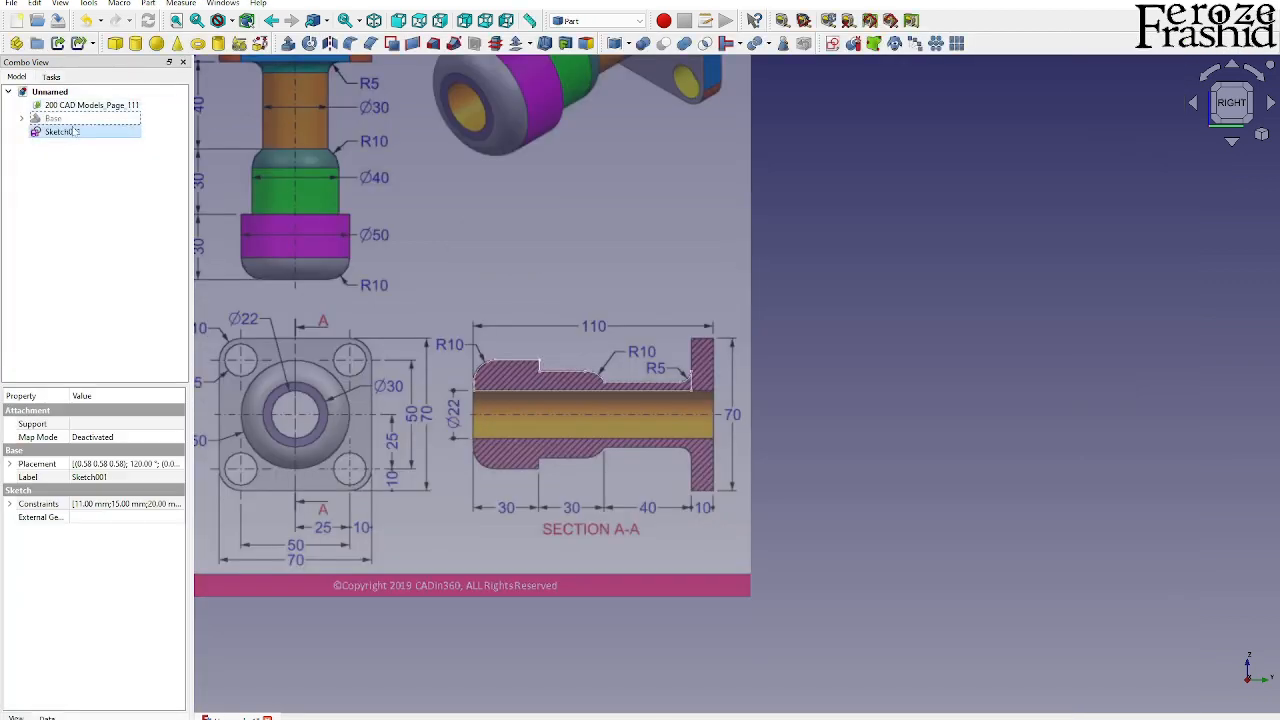
left_click(66, 133)
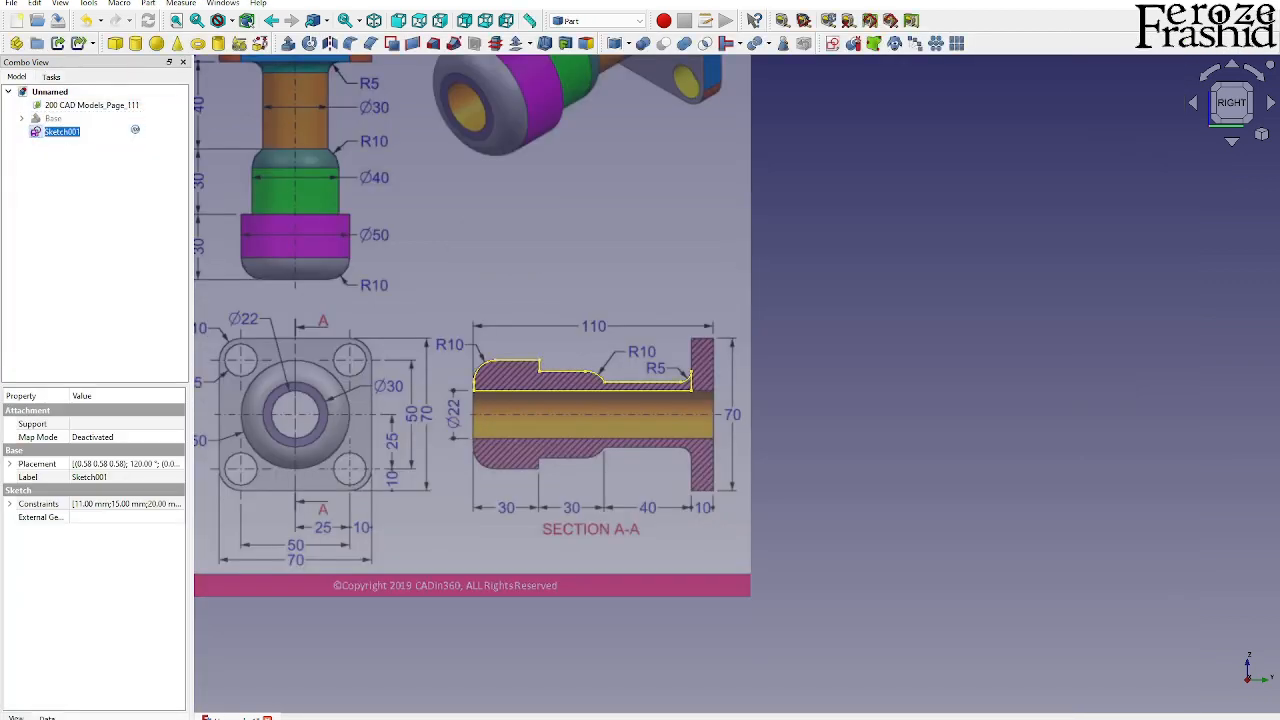
type("sksRevolve")
key("Return")
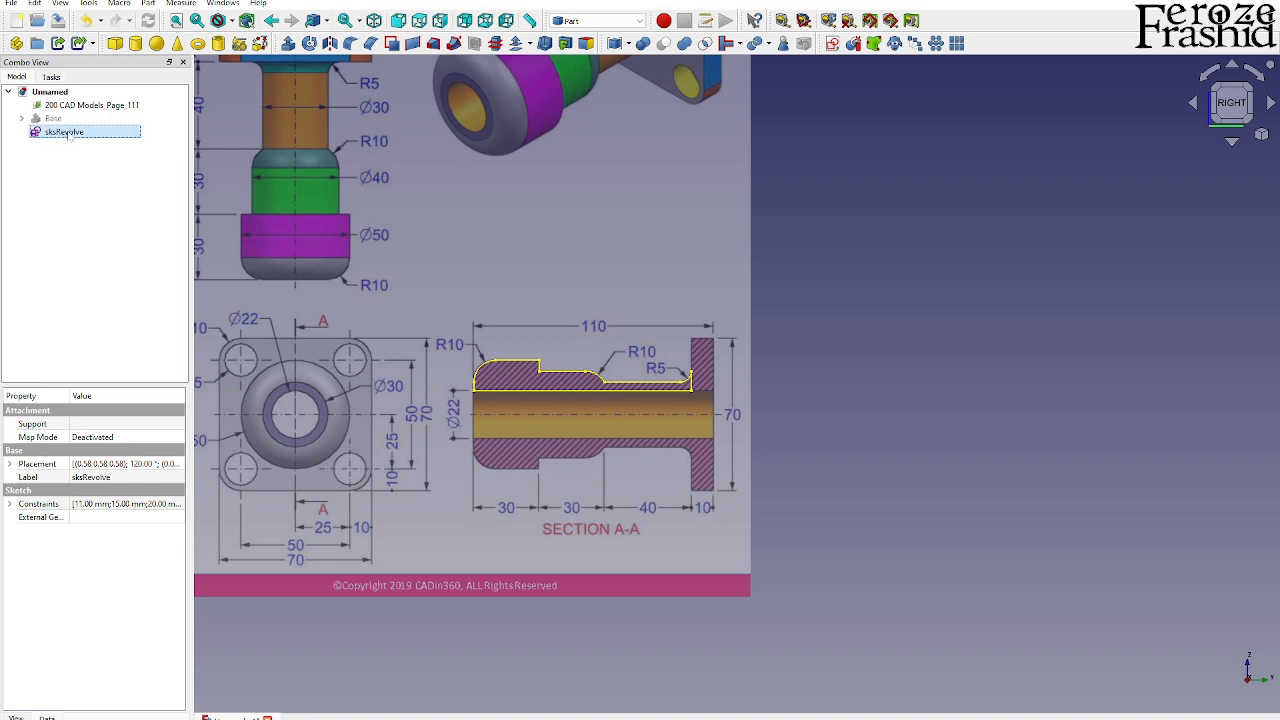
- Revolve the sksRevolve profile 360° about the Y axis as a solid
left_click(309, 44)
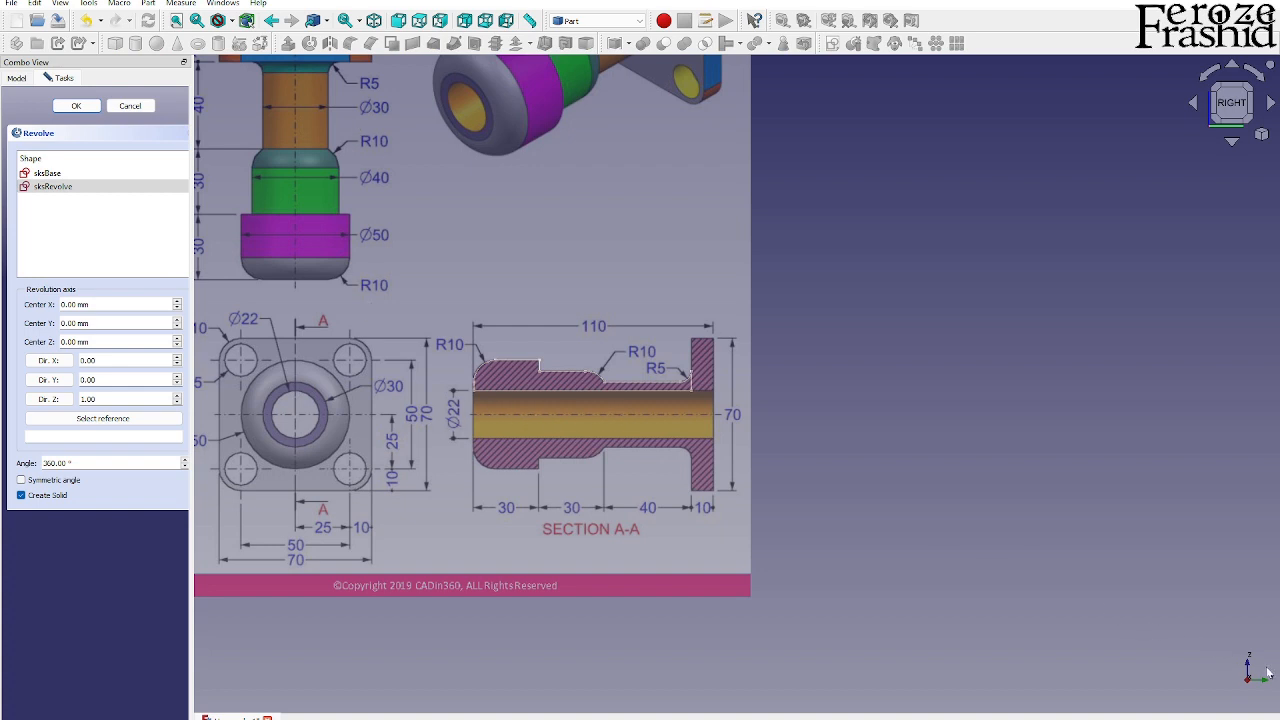
left_click(49, 380)
left_click(76, 105)
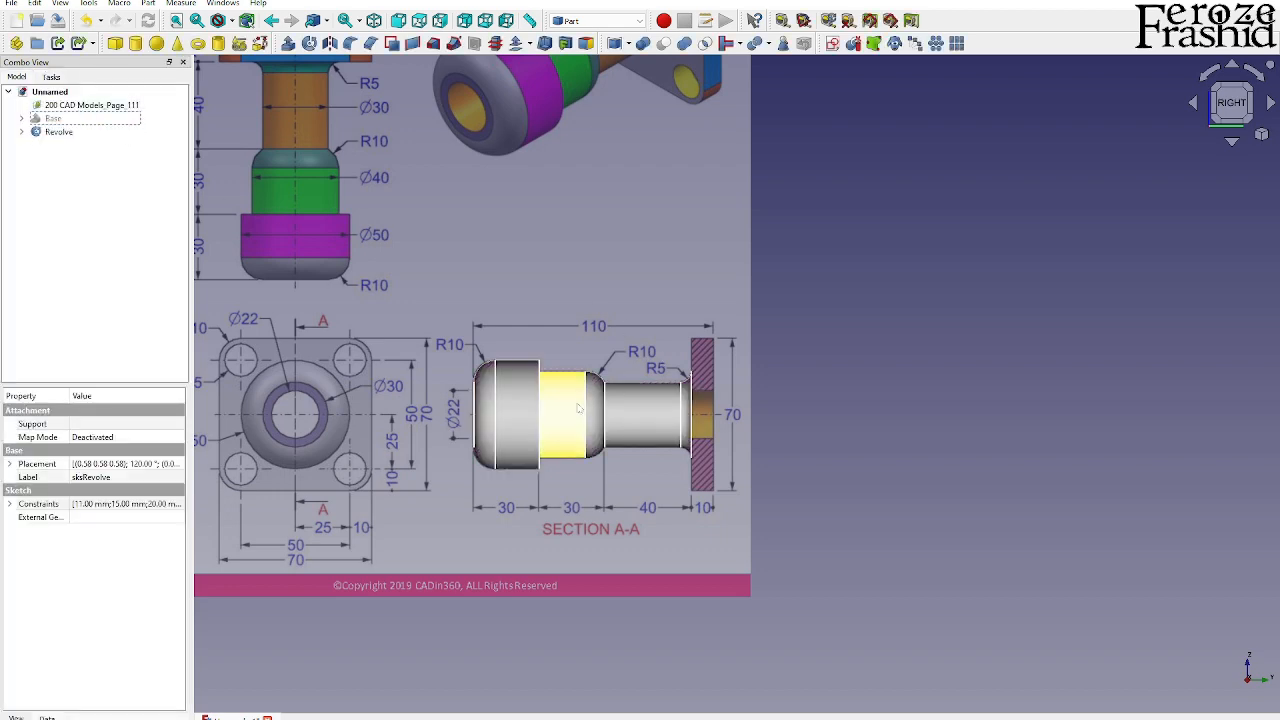
- Unhide the Base flange and fuse it with the revolved tube into one solid
middle_click_drag(578, 408, 710, 373)
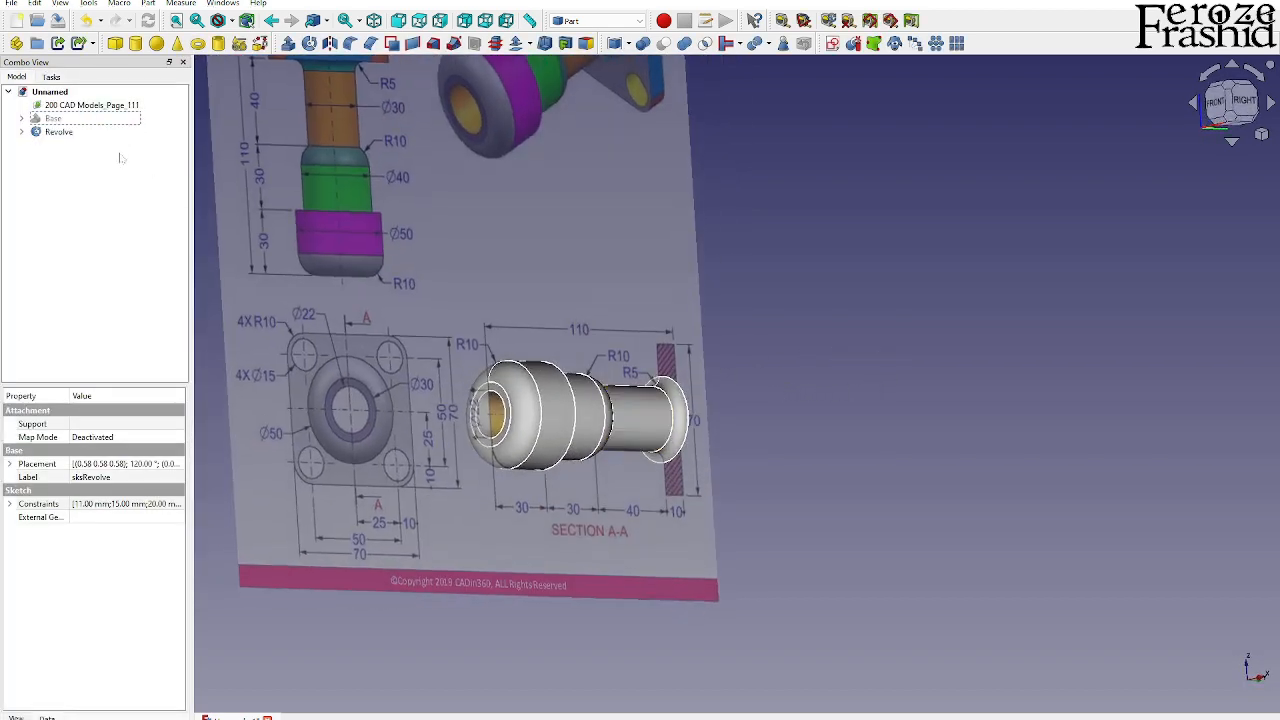
left_click(53, 118)
key("space")
mouse_move(965, 413)
middle_mouse_down()
mouse_move(951, 277)
mouse_move(625, 401)
mouse_move(692, 406)
mouse_move(389, 374)
mouse_move(406, 351)
mouse_move(397, 357)
mouse_move(799, 409)
mouse_move(795, 360)
middle_mouse_up()
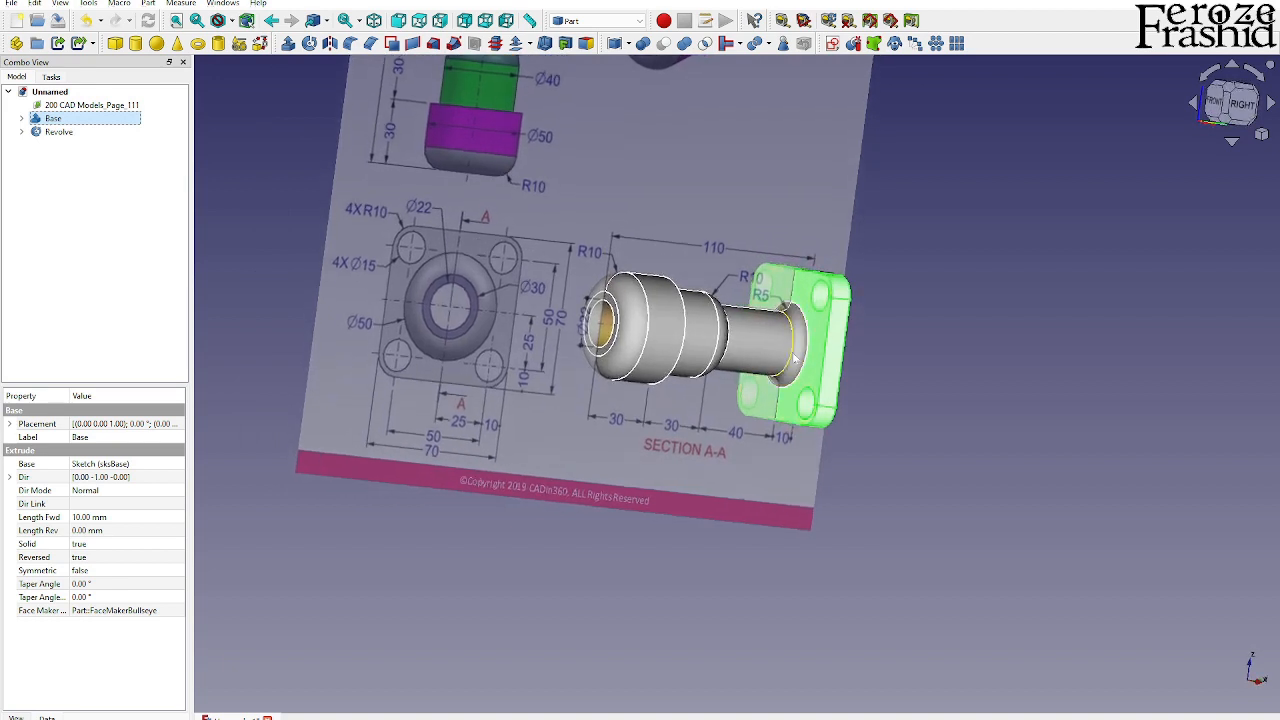
left_click(84, 132, "ctrl")
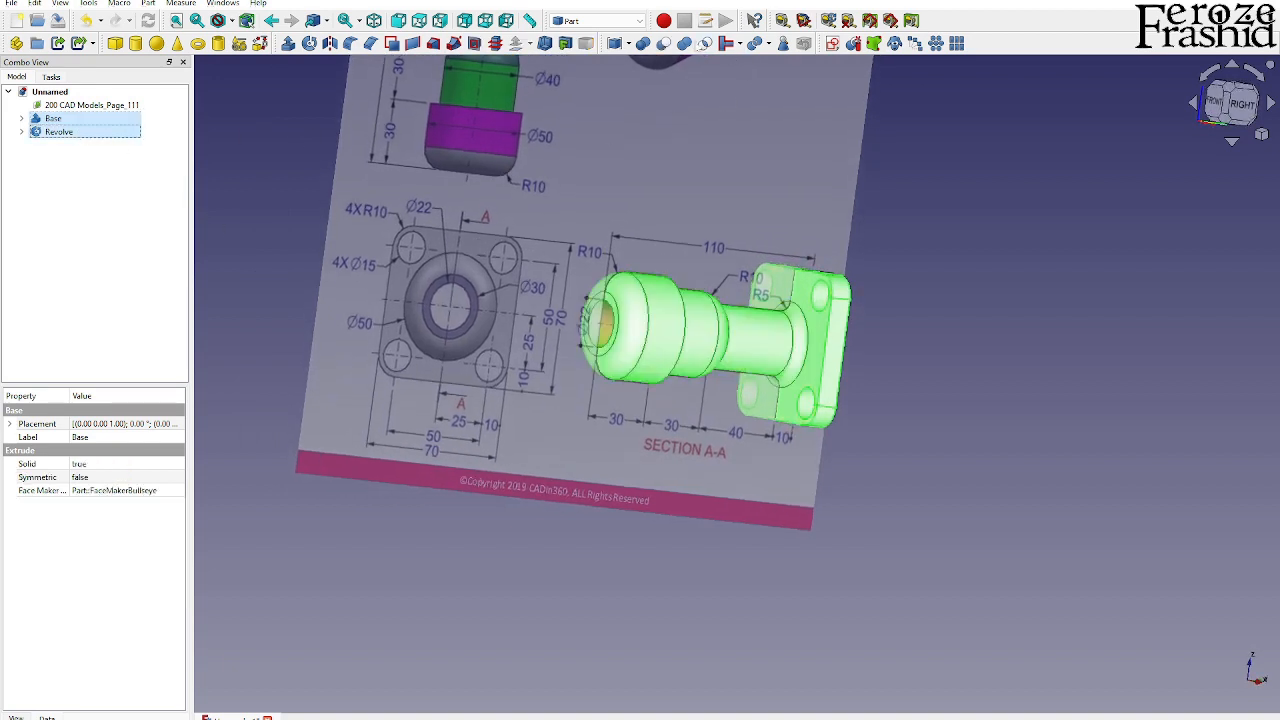
left_click(688, 44)
- Rename the fused solid FinalObject
left_click(60, 119)
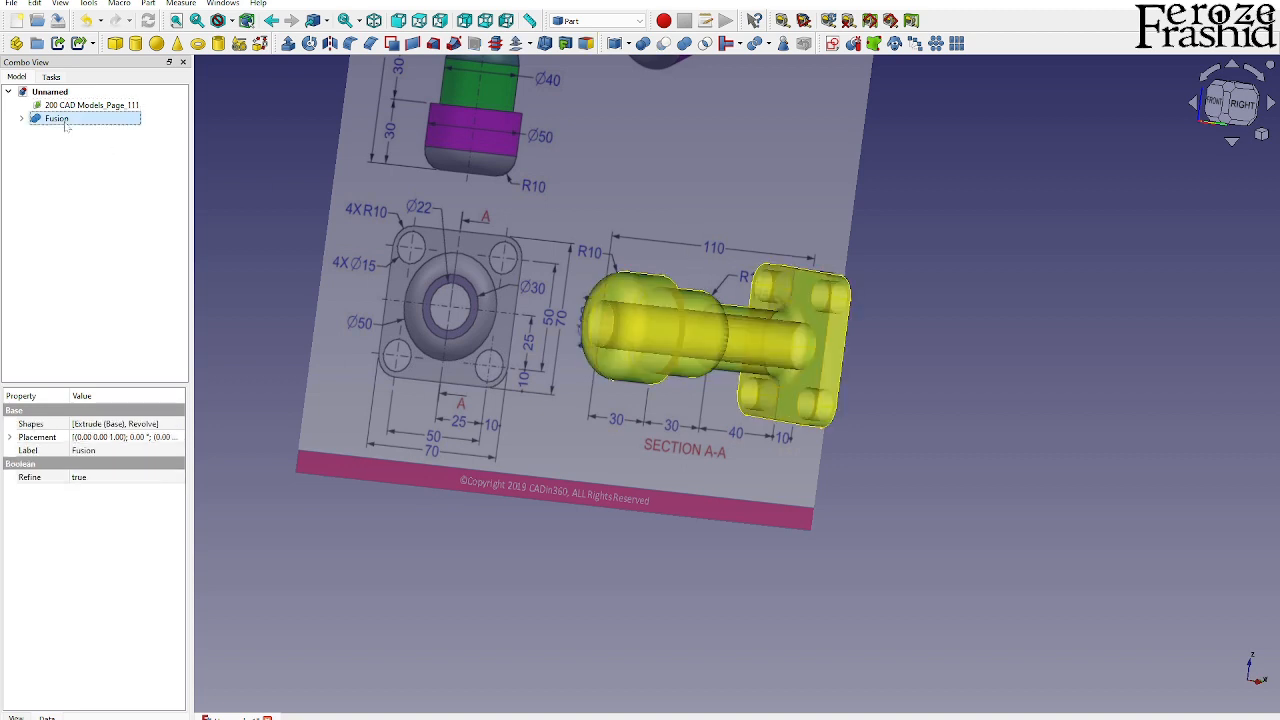
double_click(65, 123)
type("Final")
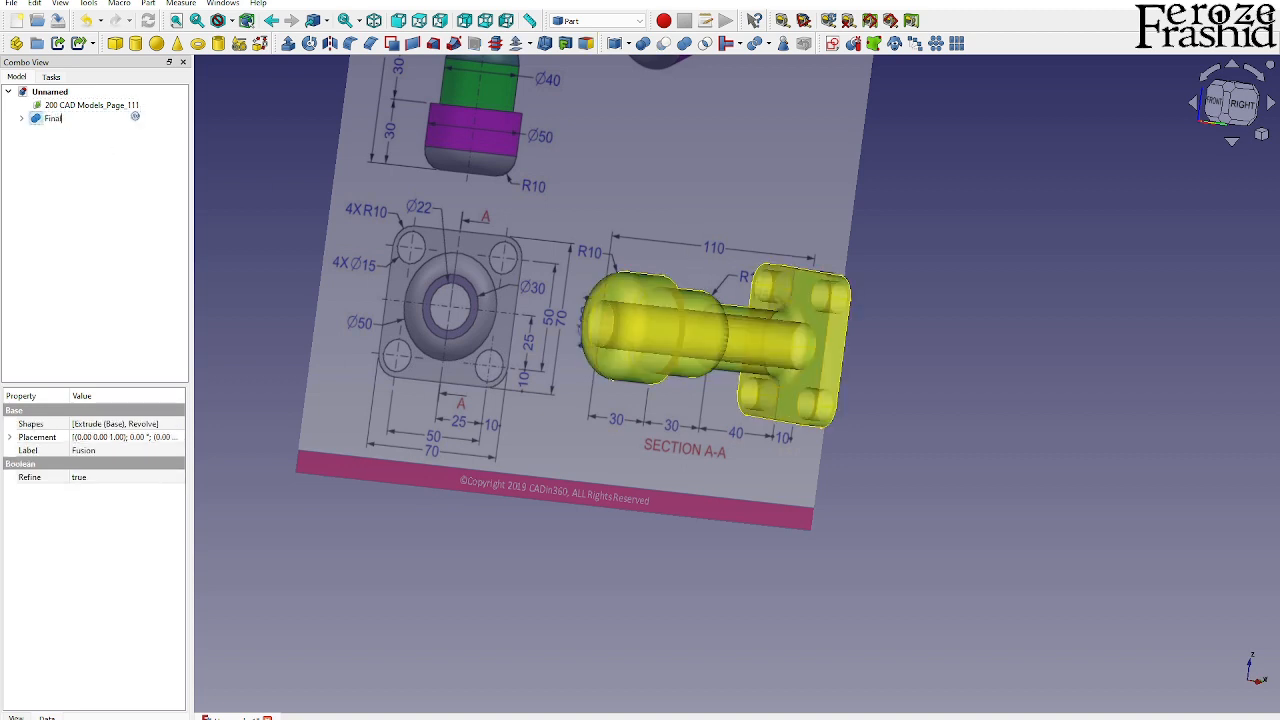
type("Object")
key("Return")
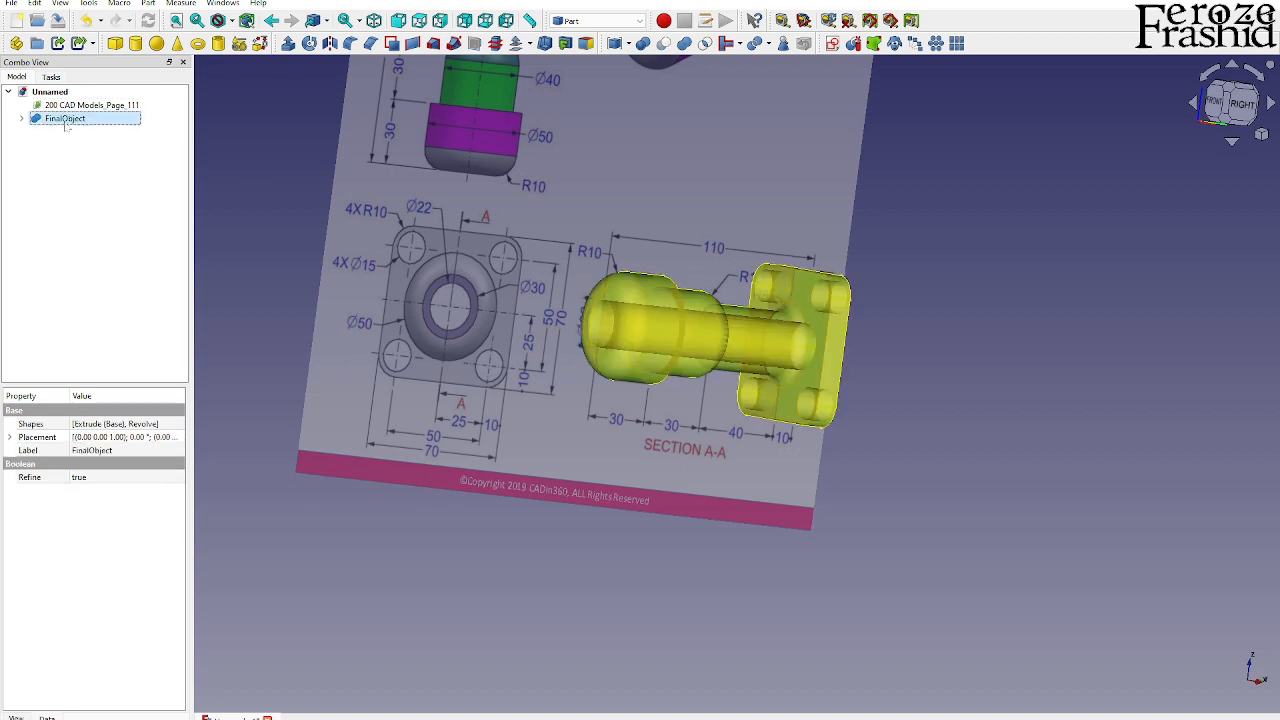
- Hide the reference drawing image and inspect the finished flanged tube up close
left_click(388, 197)
key("space")
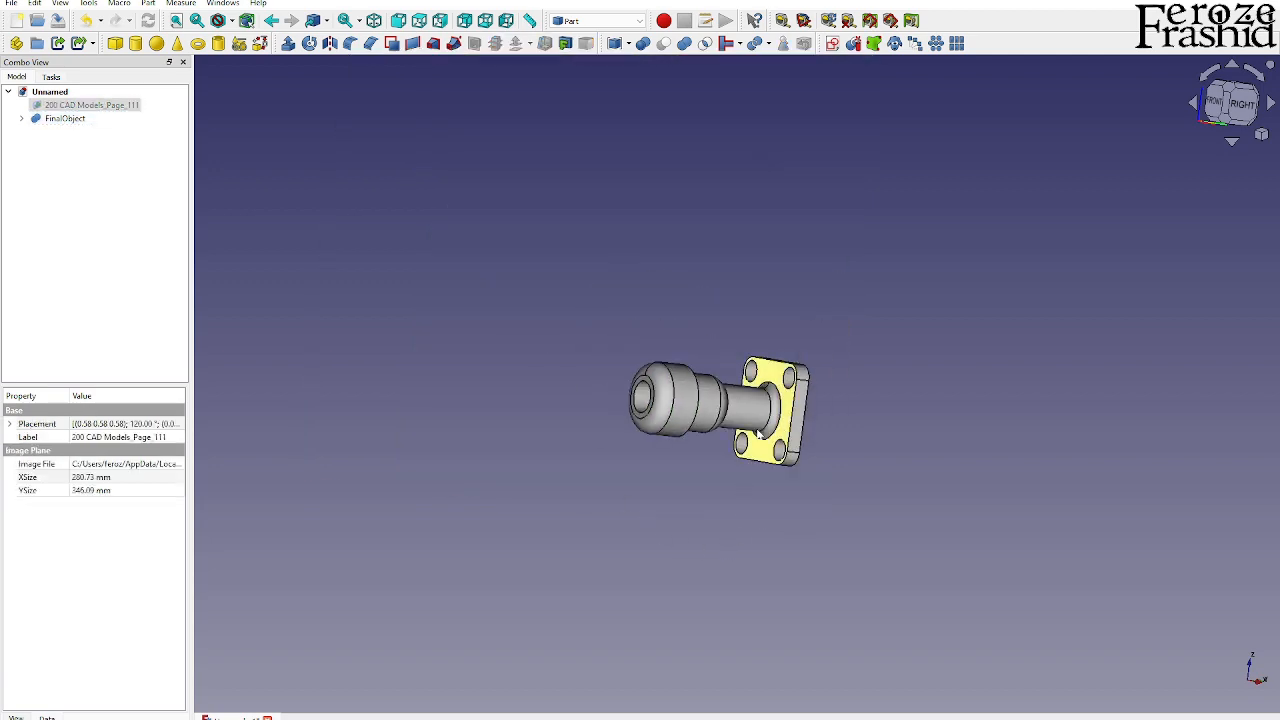
scroll(758, 431, "up", 3)
middle_click_drag(760, 420, 812, 324)
scroll(737, 403, "up", 3)
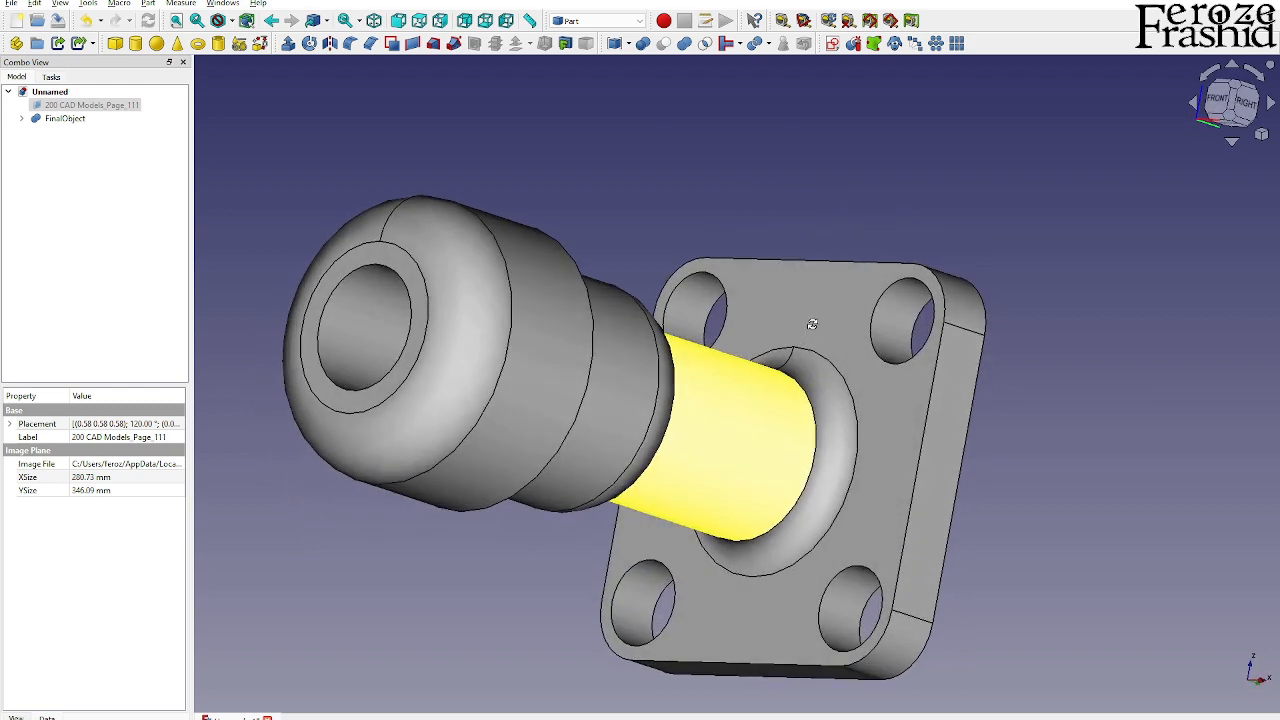